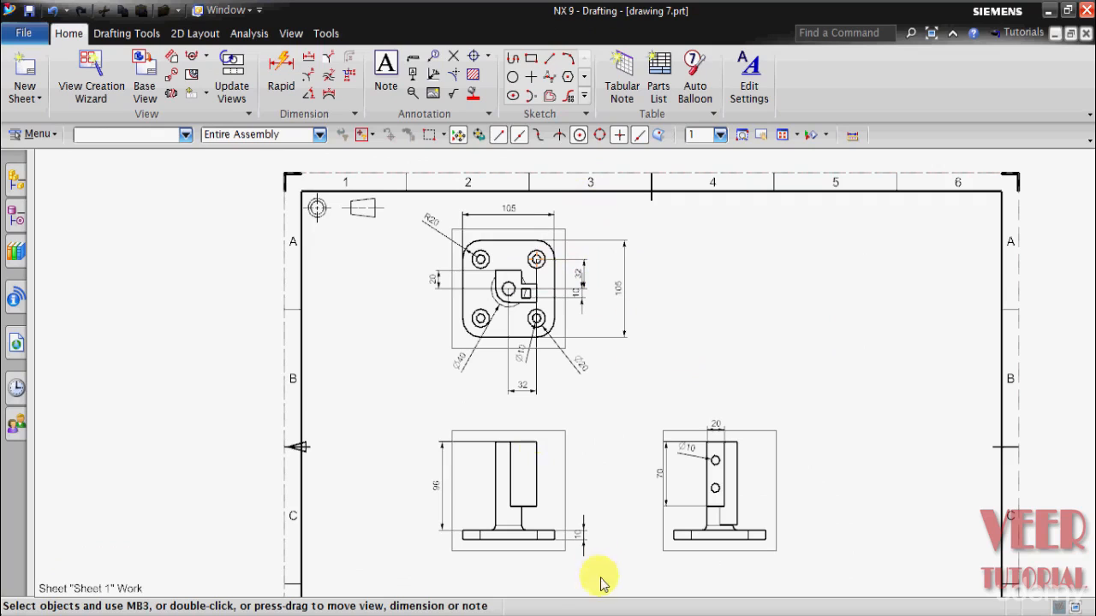
Switch to the model1 part and start an Extrude with a new section sketch on the XY plane.
mouse_move(497, 609)
click(680, 557)
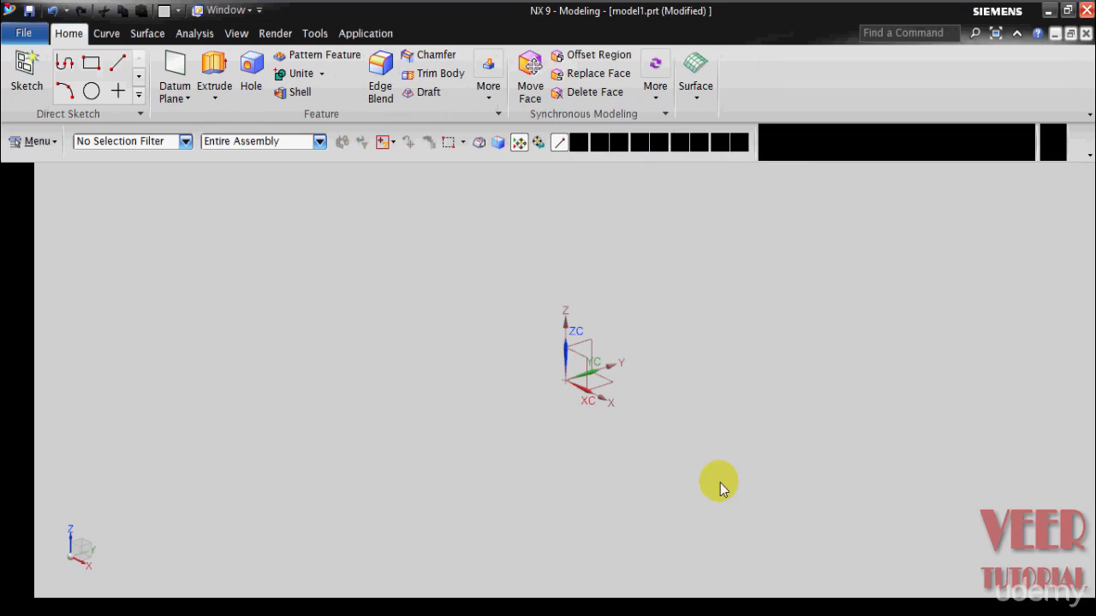
click(206, 100)
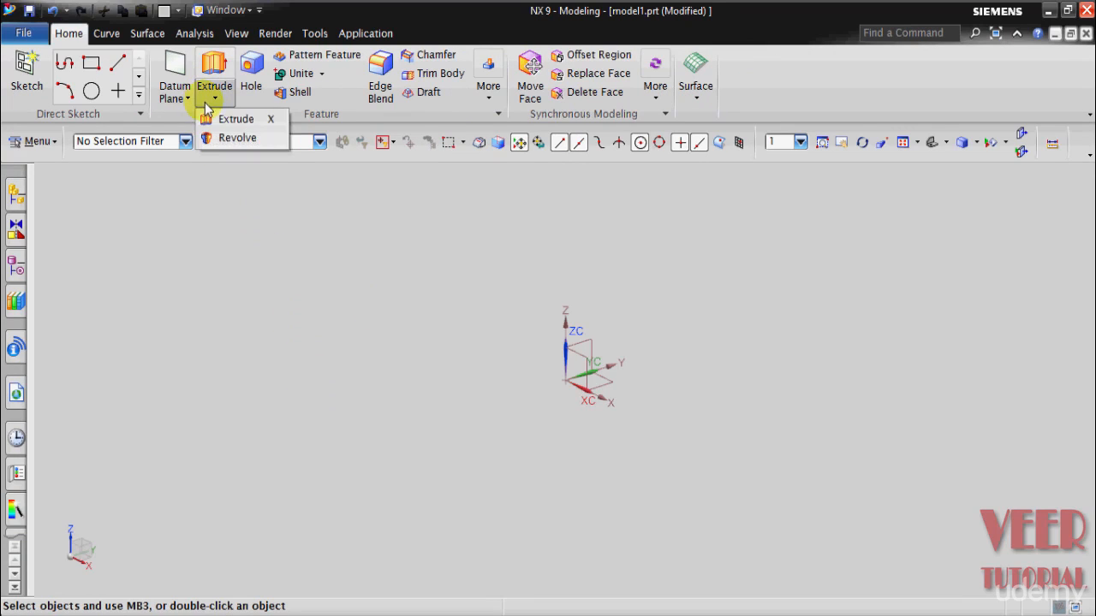
click(209, 117)
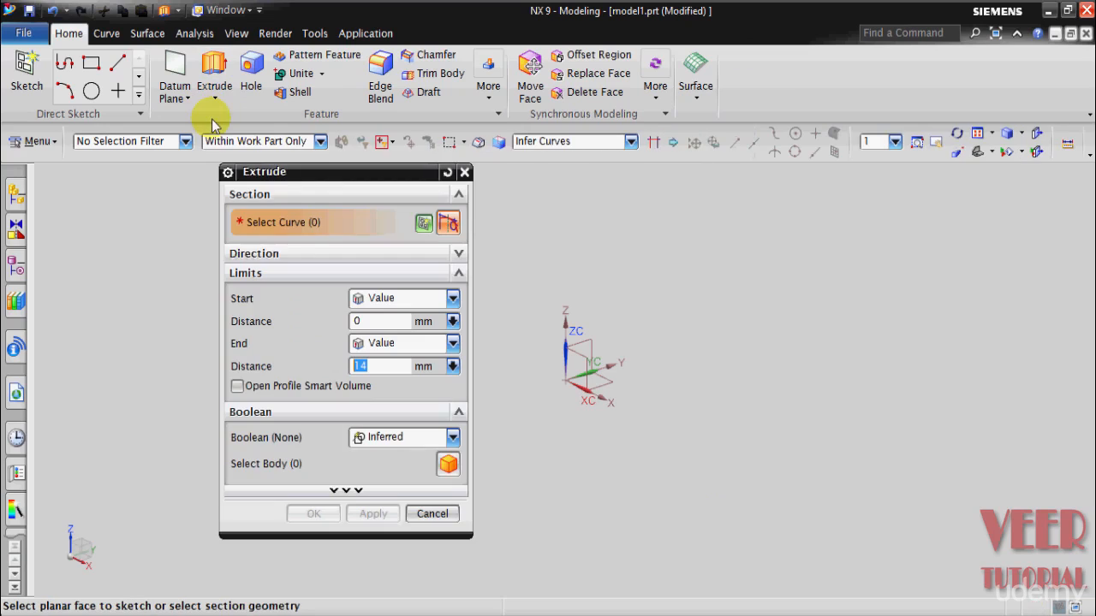
click(599, 390)
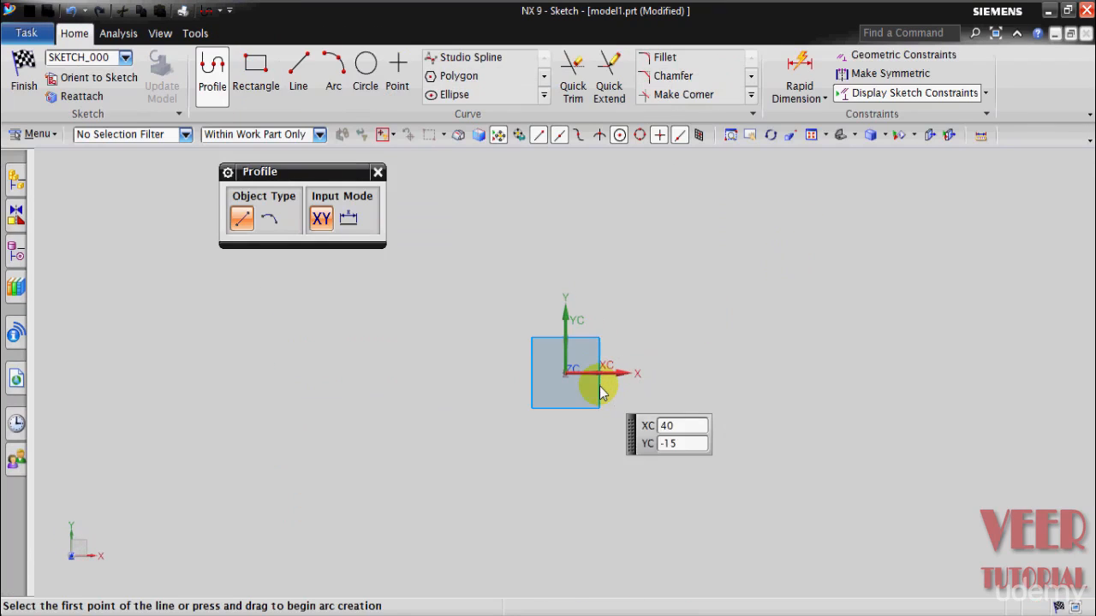
Sketch a 105 by 105 mm rectangle from its center at the origin, with an angle of 90 degrees.
click(256, 64)
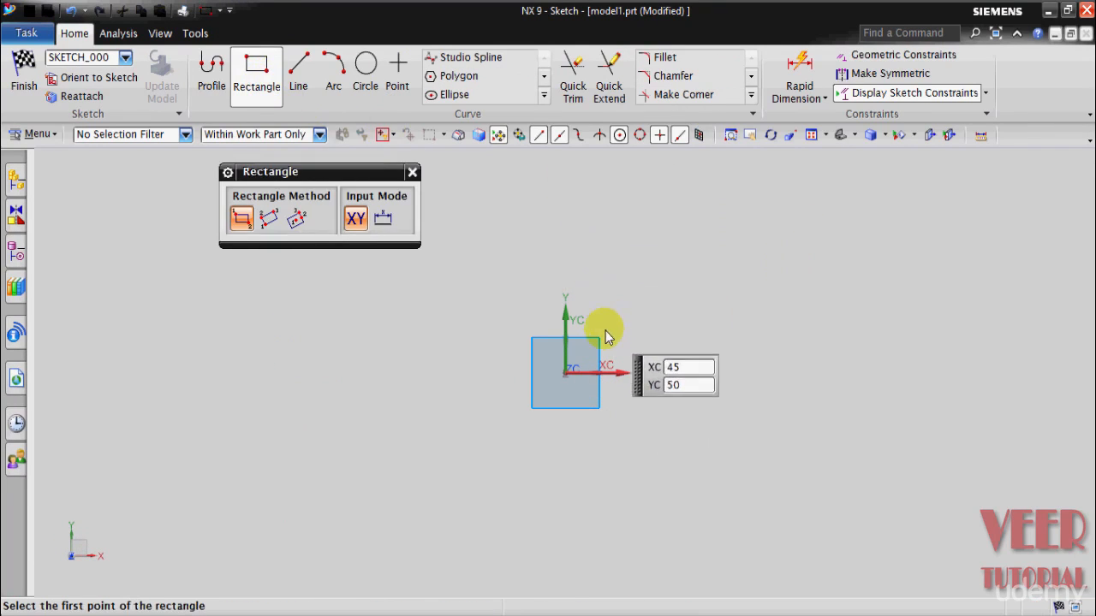
click(296, 218)
click(571, 383)
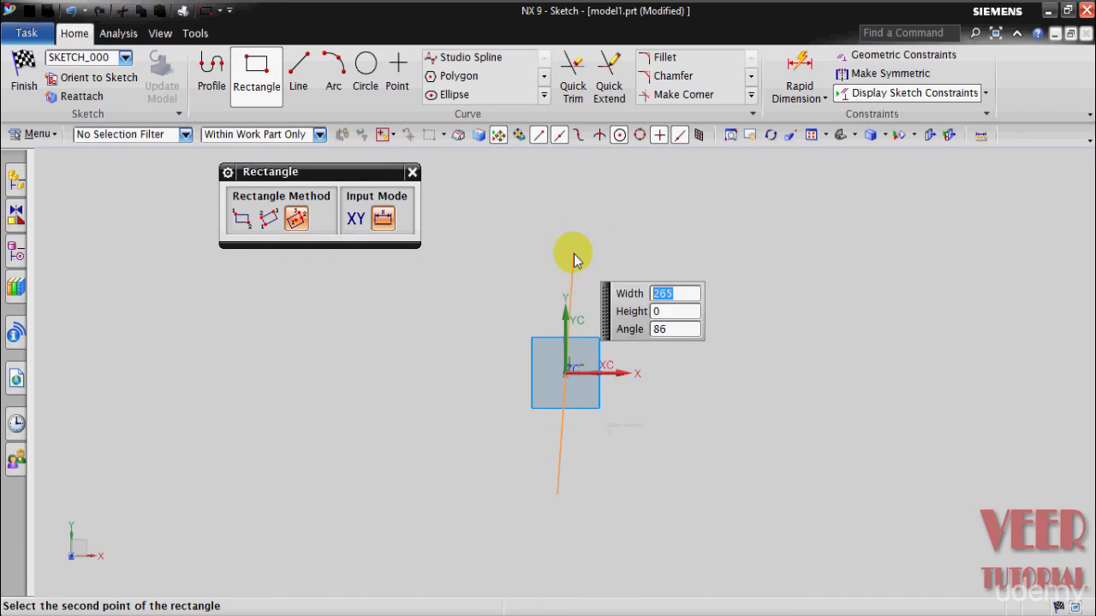
text(1)
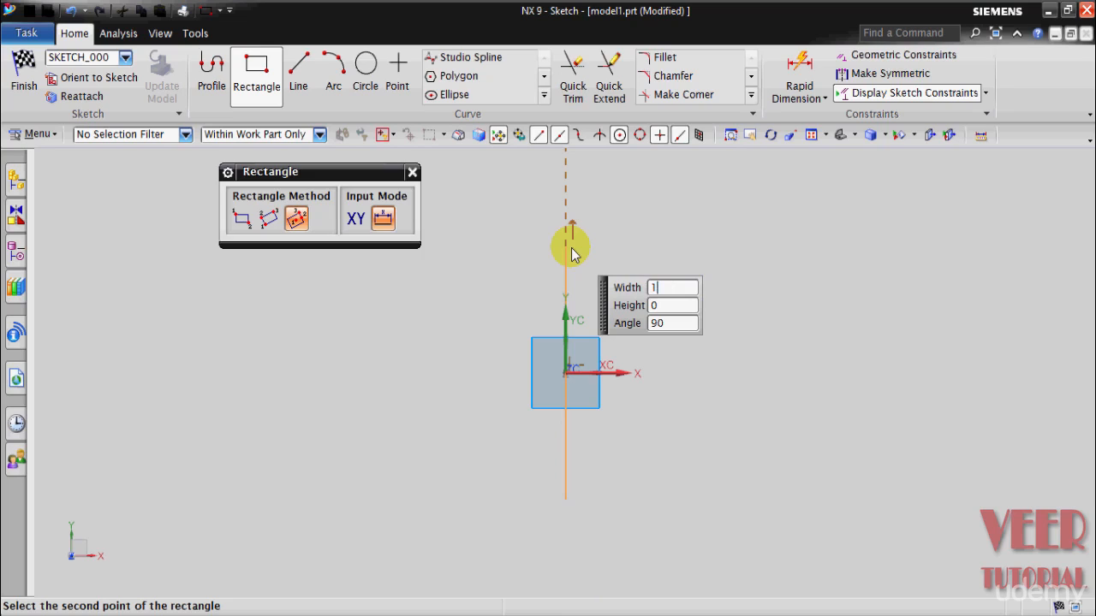
text(05)
key(Tab)
text(105)
key(Tab)
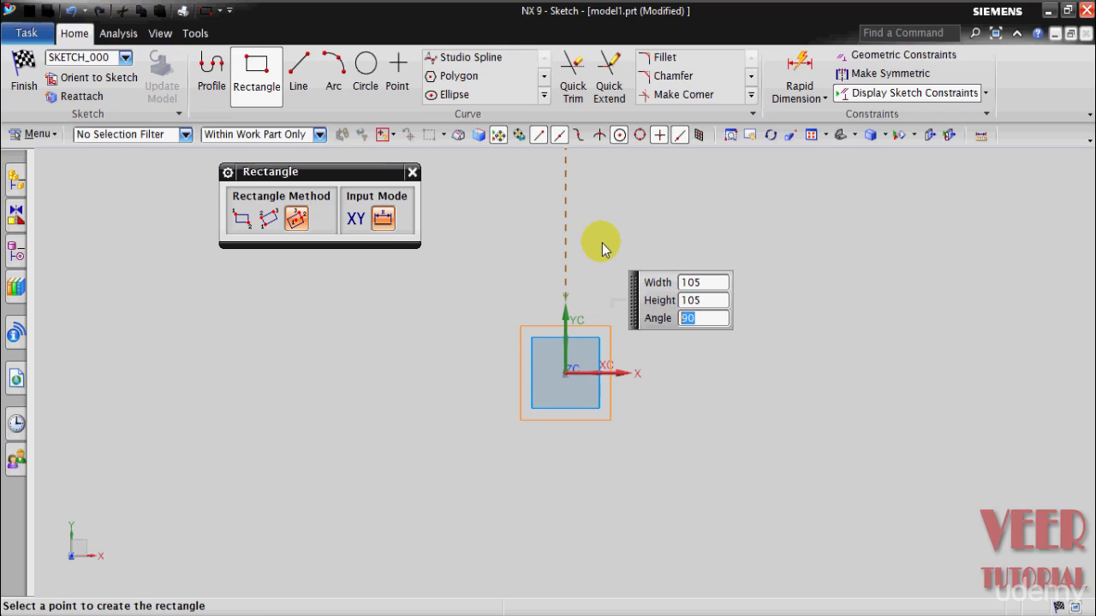
key(Return)
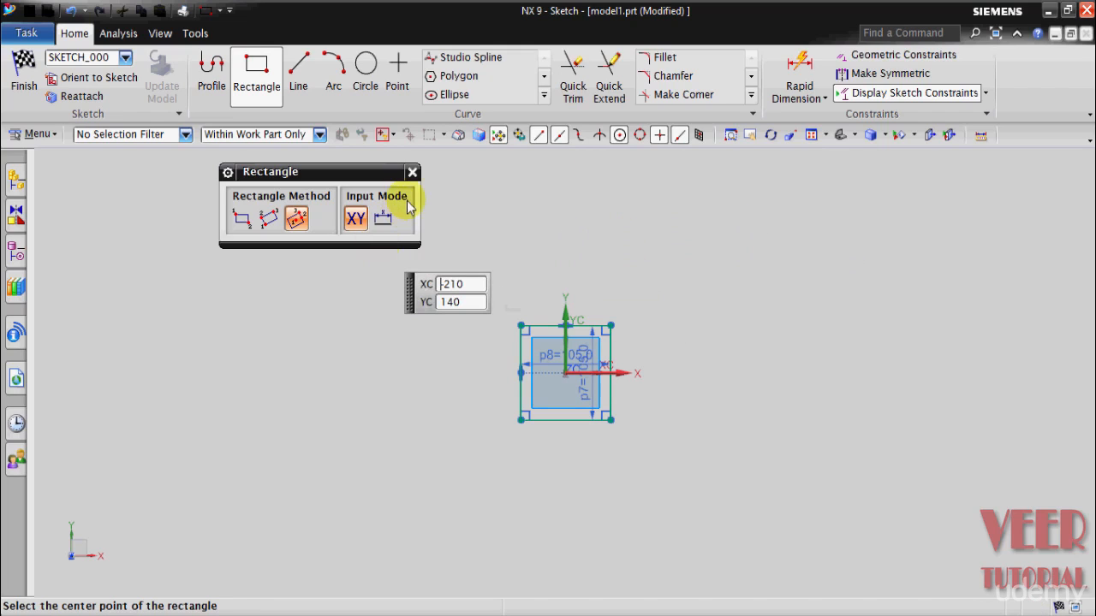
click(411, 173)
Examine the finished model 7 part and the hole diameters and spacing on drawing 7, then return to the model1 sketch.
scroll(611, 368, up, 3)
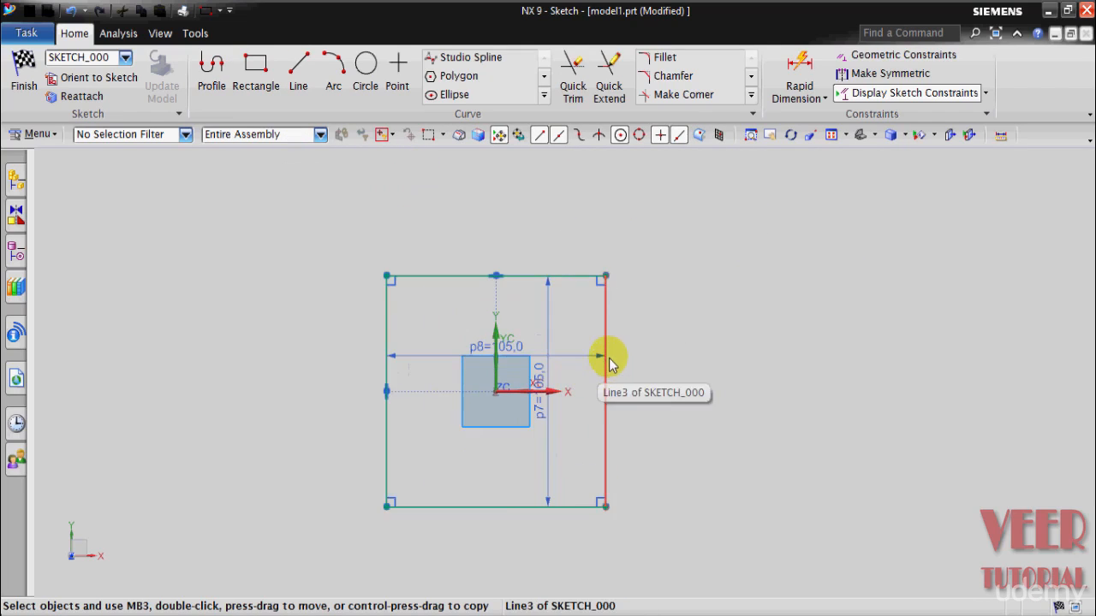
scroll(443, 482, up, 1)
scroll(445, 478, down, 1)
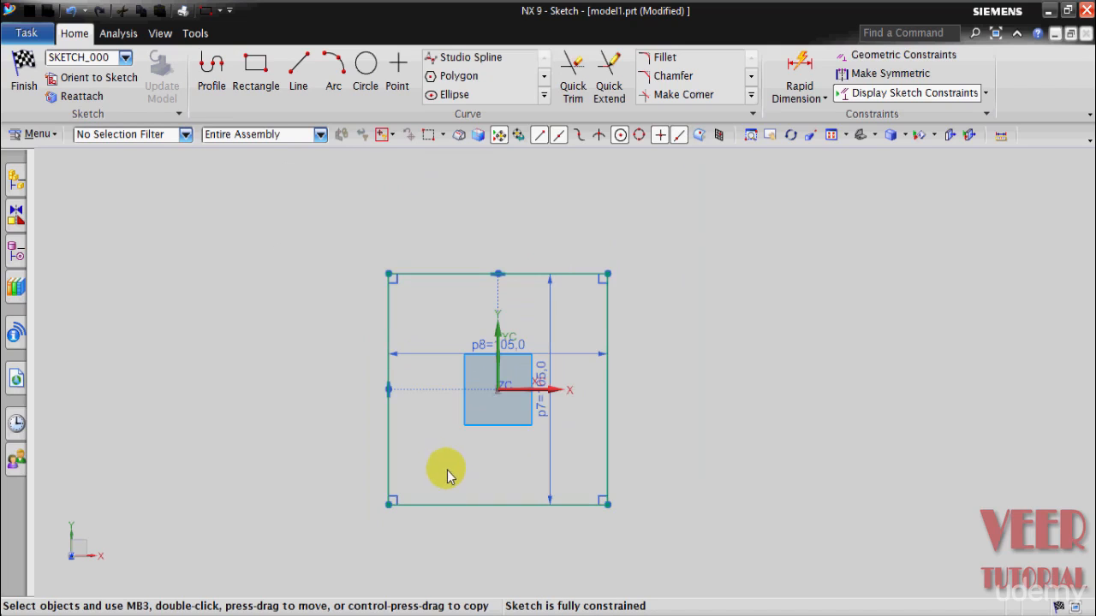
mouse_move(494, 607)
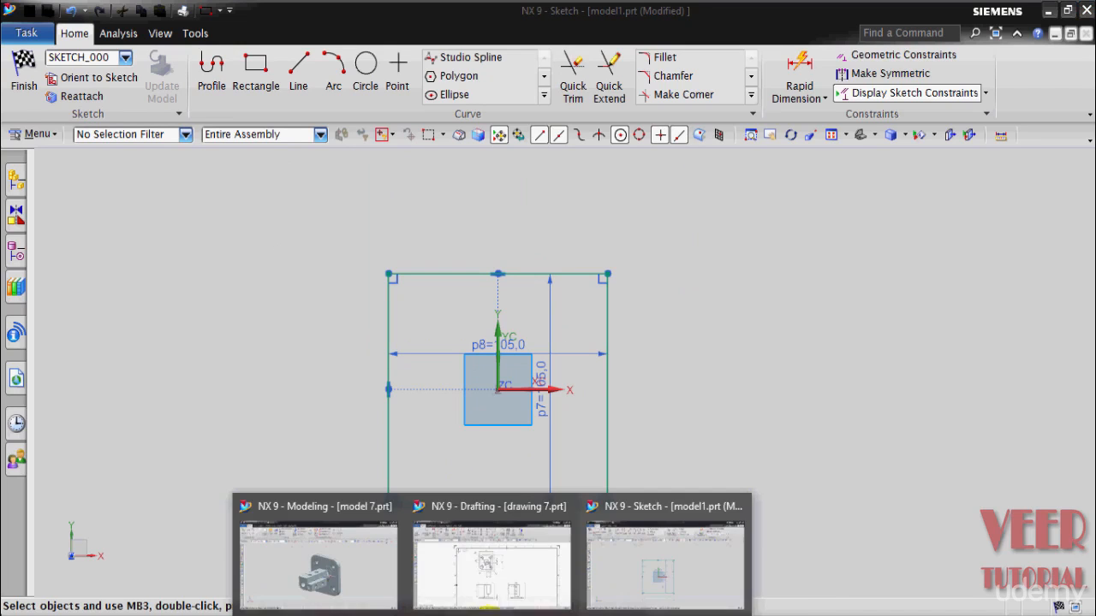
click(484, 558)
click(317, 550)
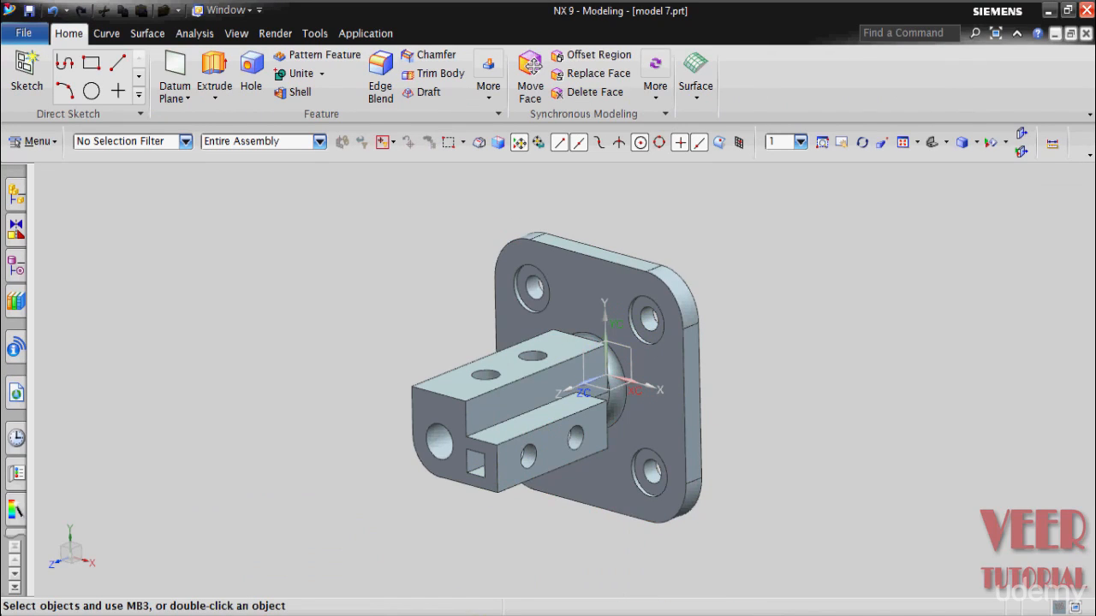
mouse_move(494, 607)
click(483, 558)
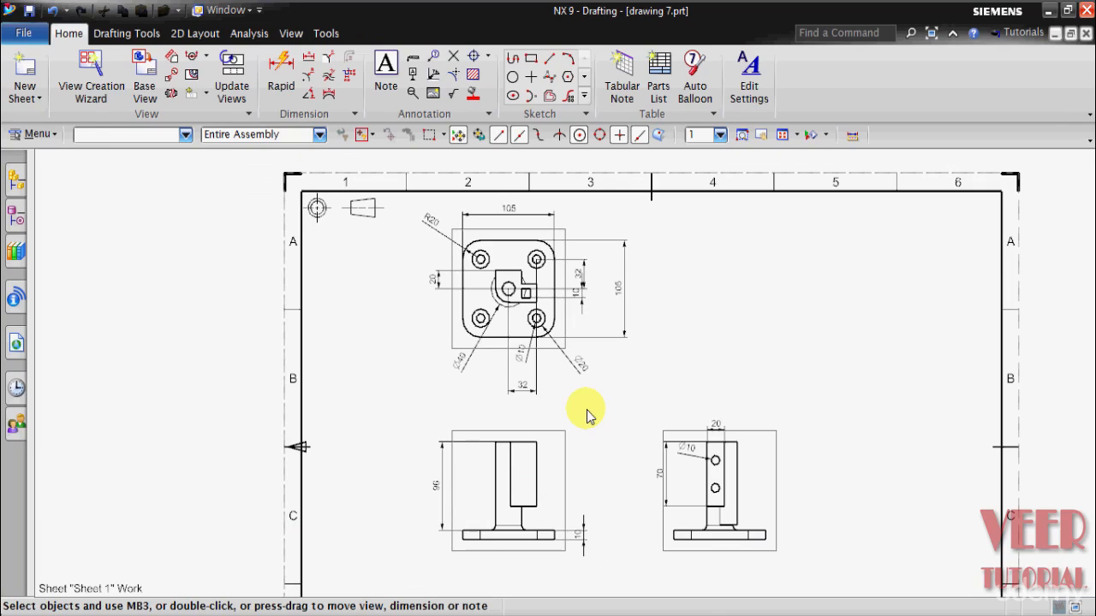
scroll(557, 251, up, 5)
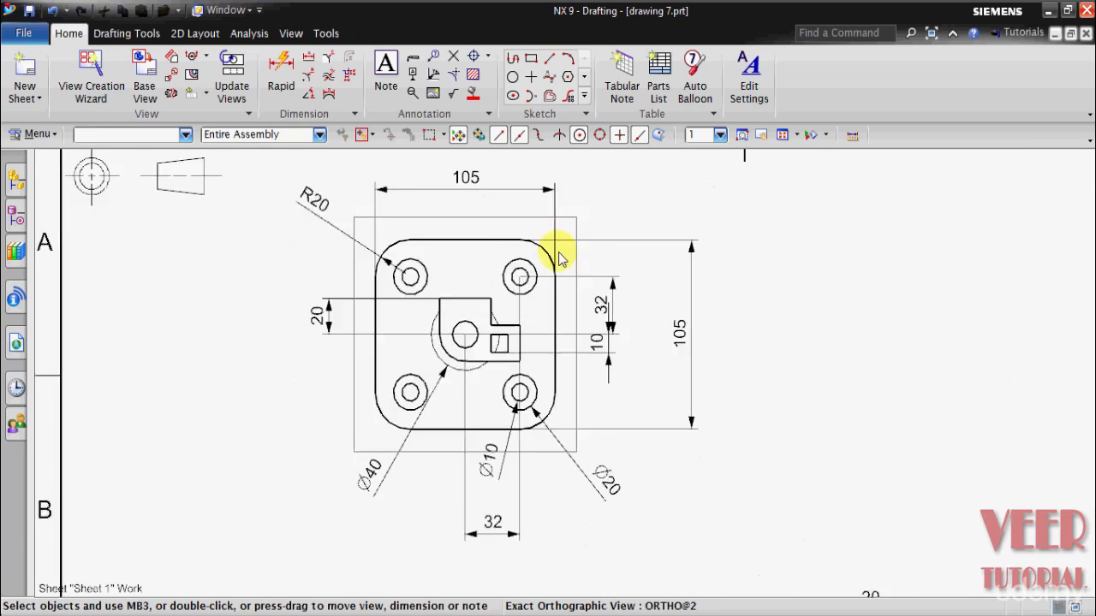
scroll(585, 390, down, 1)
scroll(568, 379, up, 2)
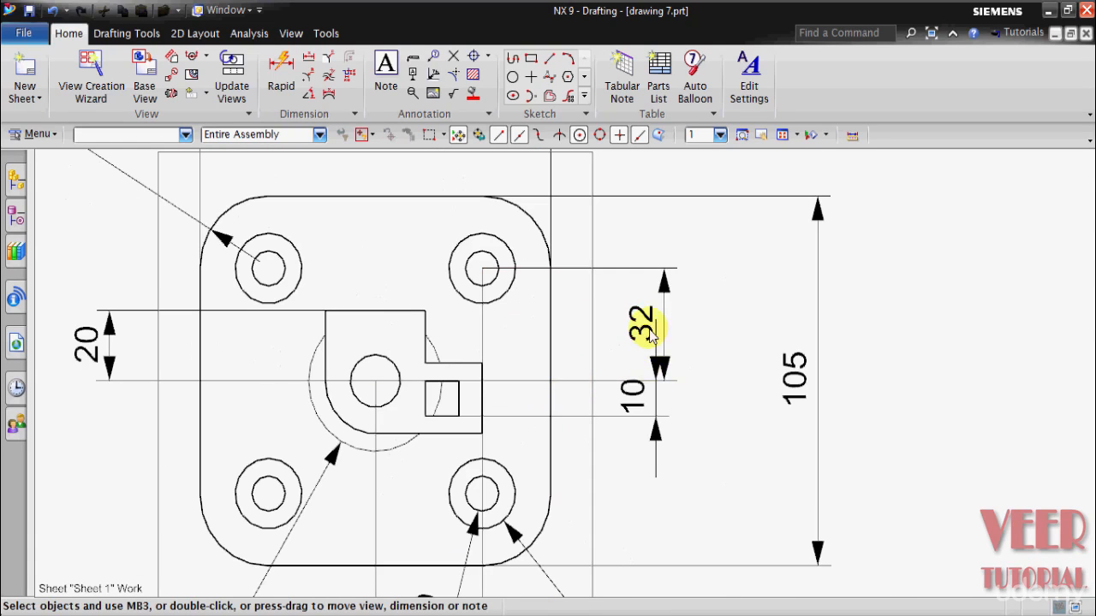
scroll(671, 321, down, 2)
scroll(543, 503, down, 2)
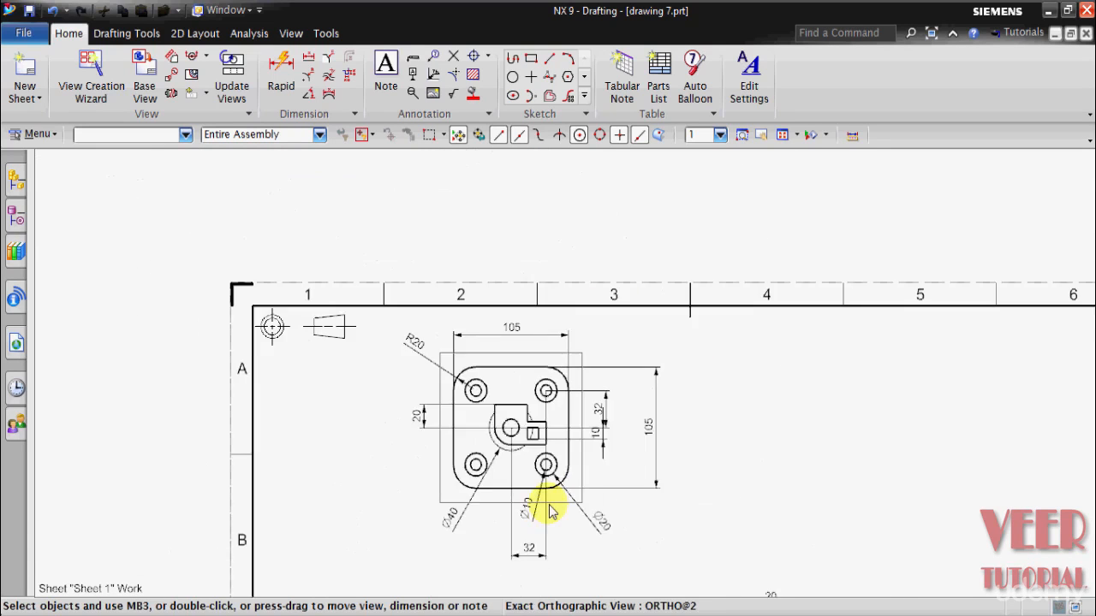
scroll(538, 565, up, 2)
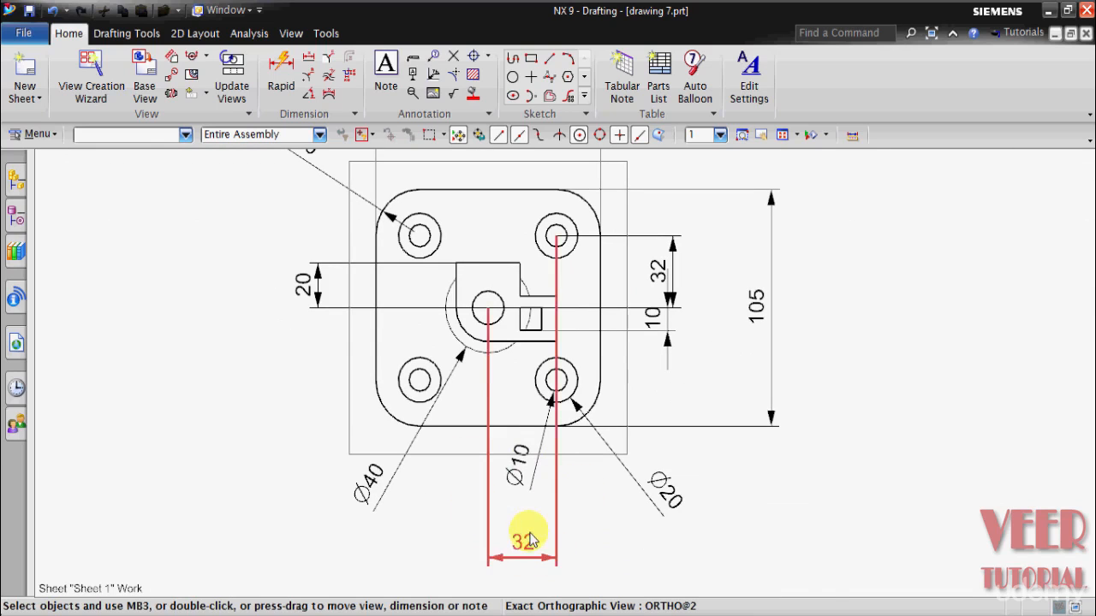
scroll(518, 524, down, 2)
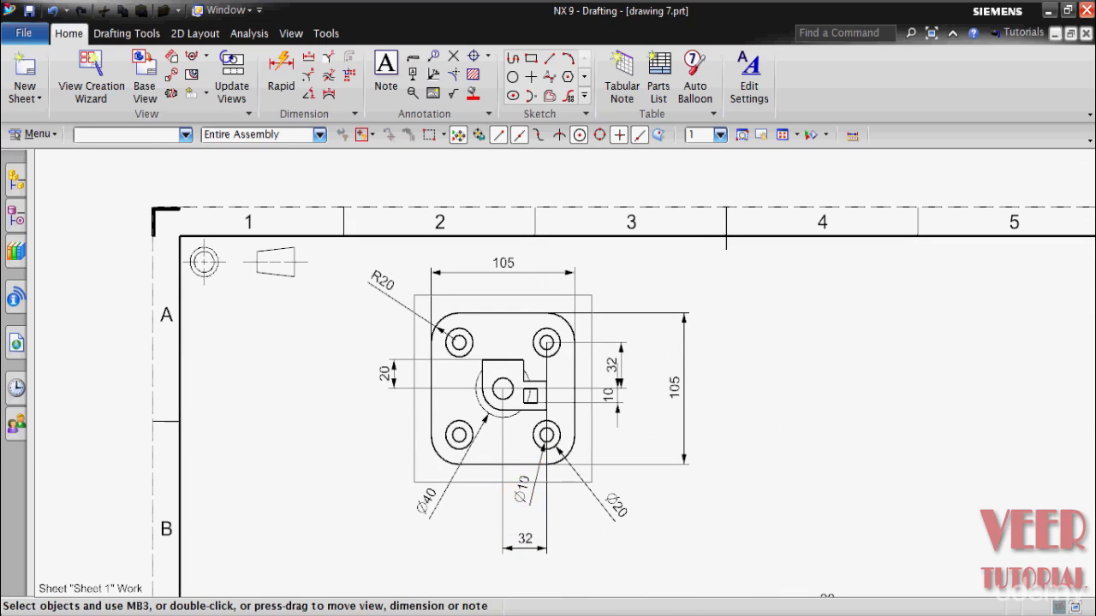
click(637, 535)
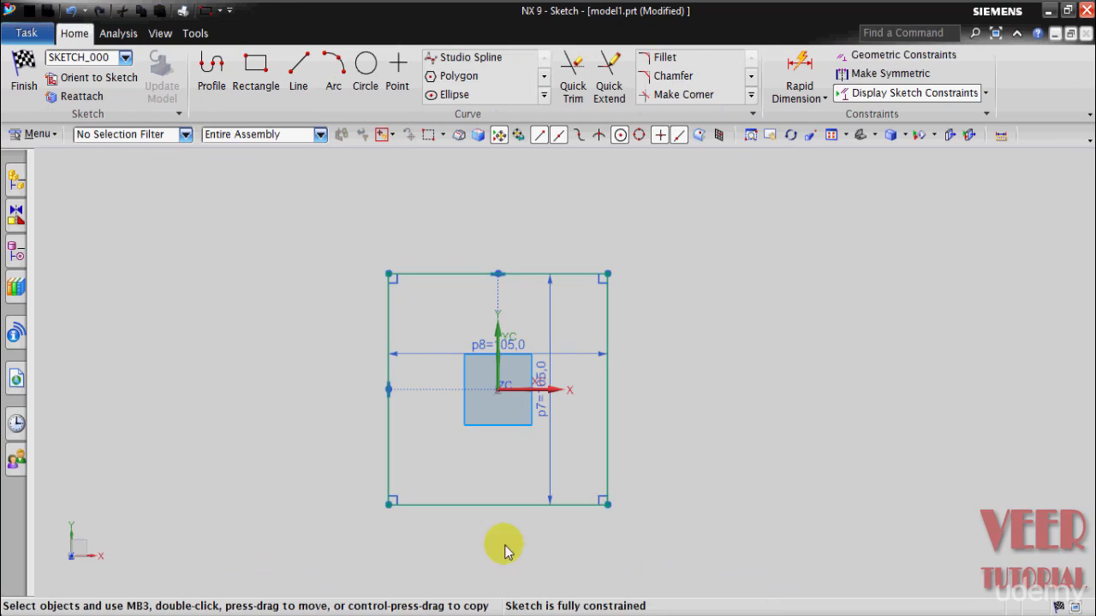
Hide the rectangle's vertical and horizontal dimensions in the sketch.
scroll(565, 418, up, 1)
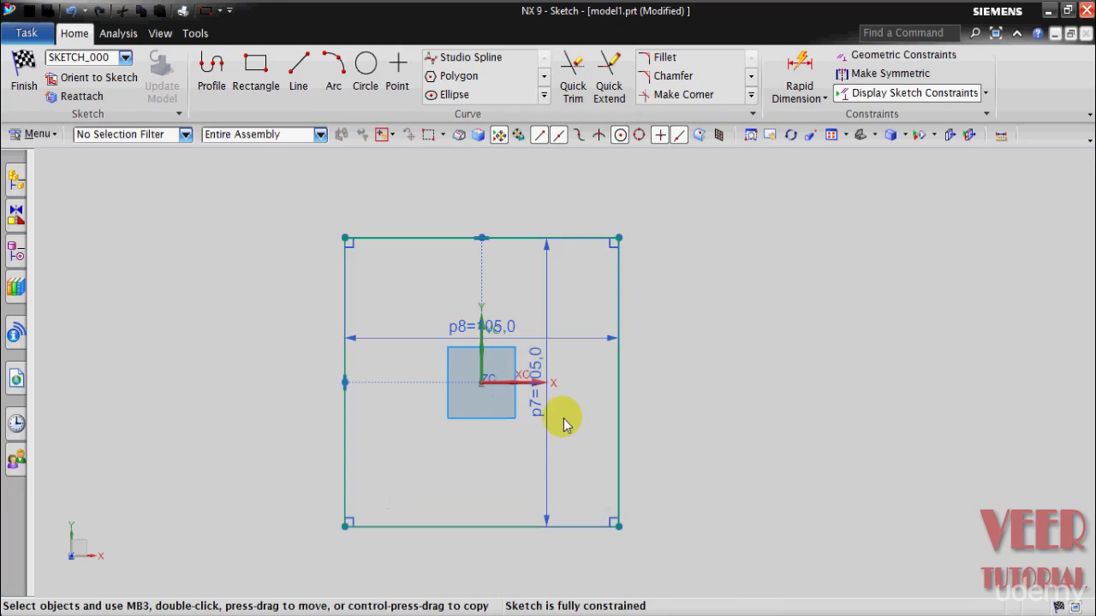
click(544, 356)
right_click(544, 356)
click(560, 366)
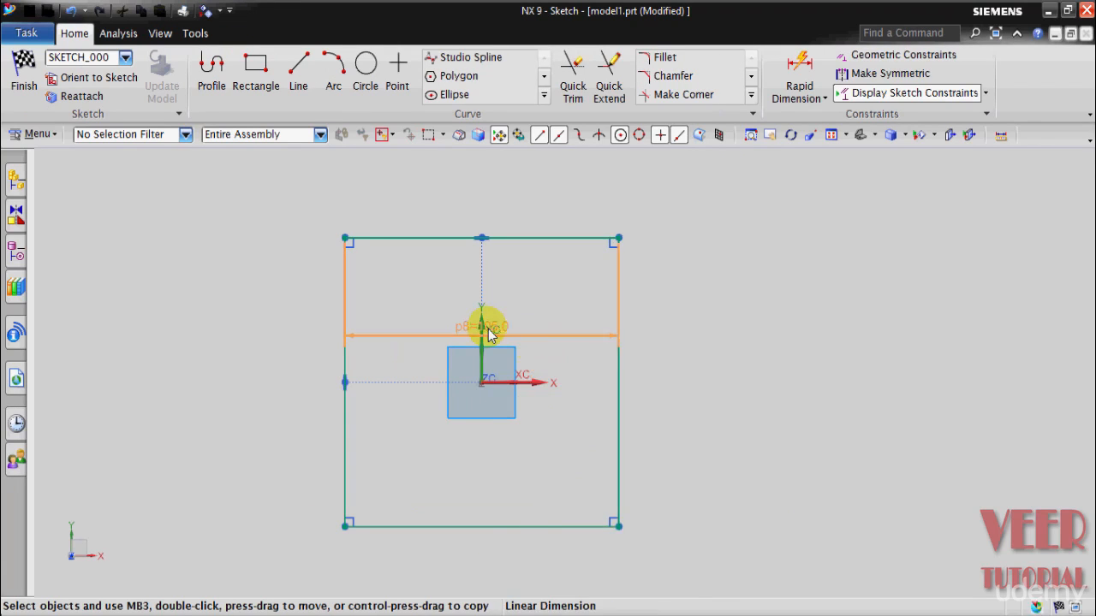
right_click(493, 332)
click(544, 366)
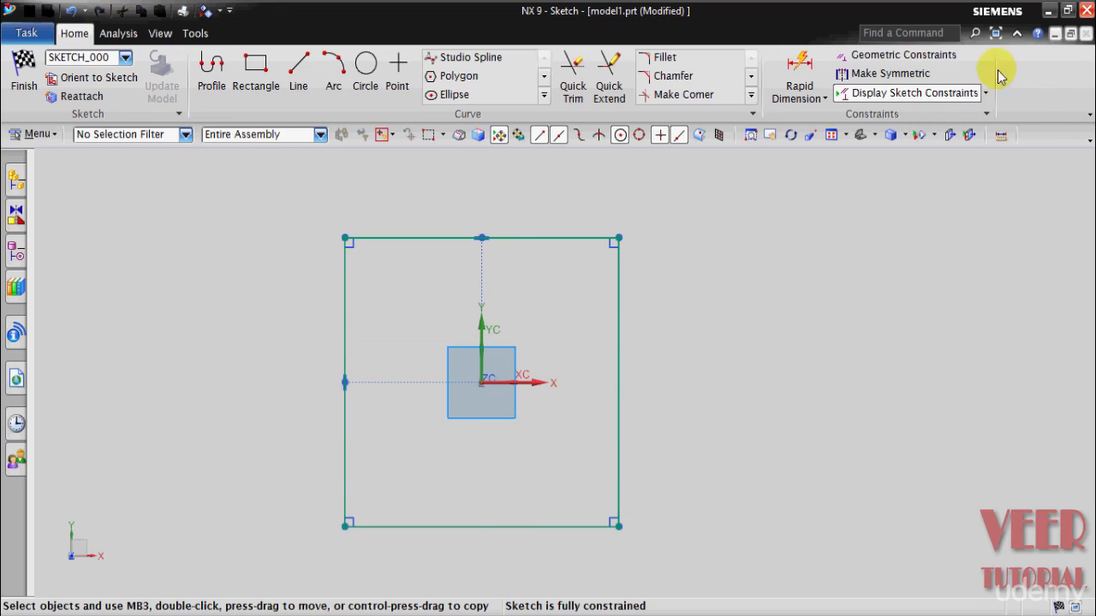
Turn off Continuous Auto Dimensioning and sketch a 10 mm diameter circle inside the square near its upper-right corner.
click(985, 93)
click(860, 287)
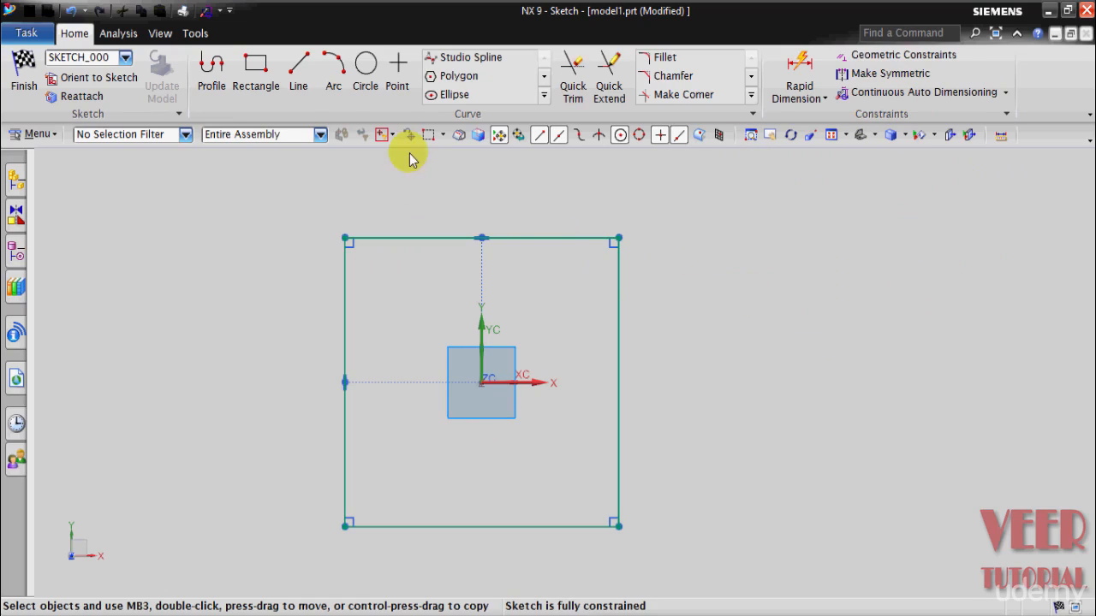
click(364, 87)
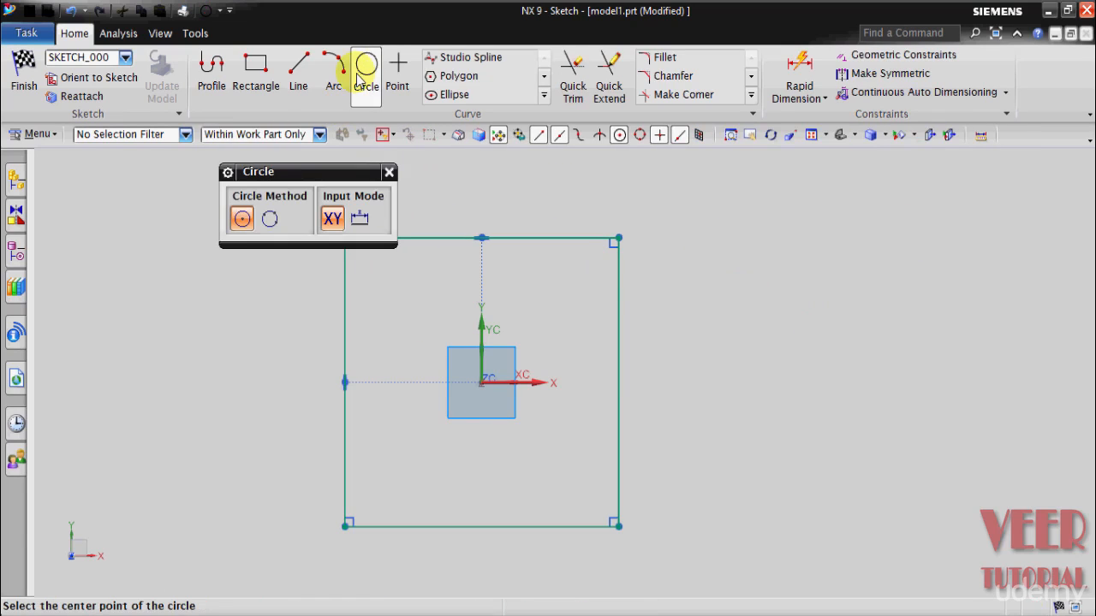
click(570, 280)
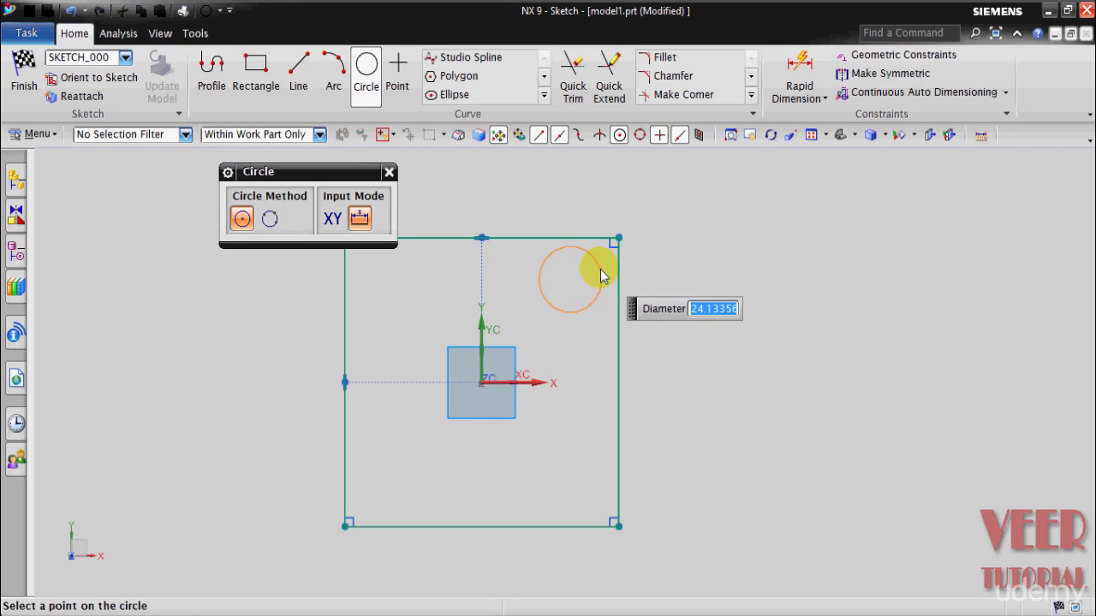
click(602, 275)
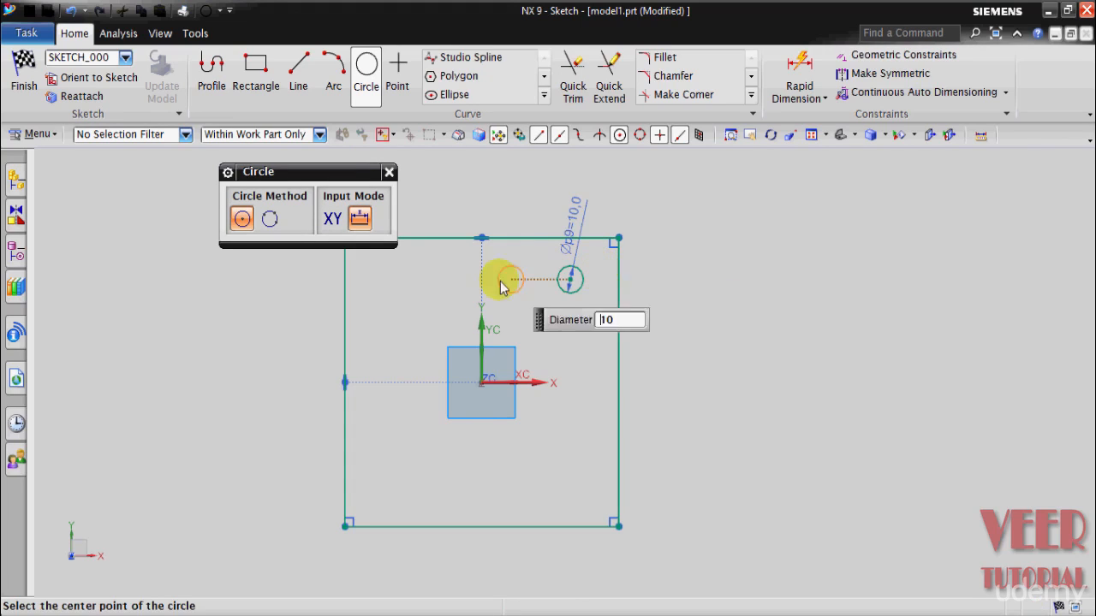
click(388, 175)
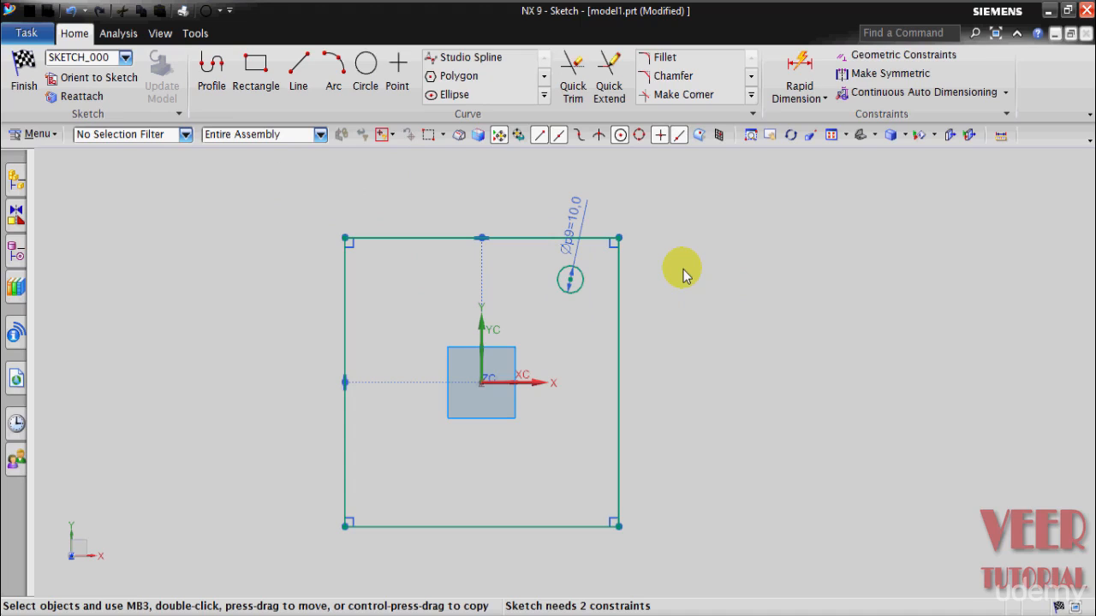
Add a Rapid Dimension of 32 mm between the sketch's vertical axis and the circle's center.
click(796, 94)
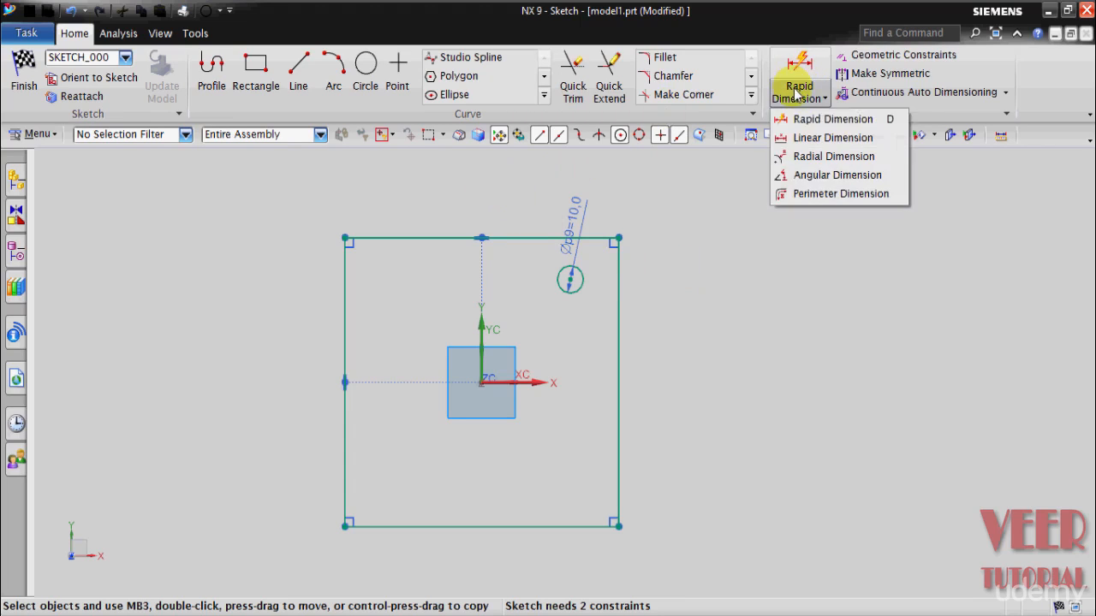
click(787, 119)
scroll(779, 346, down, 1)
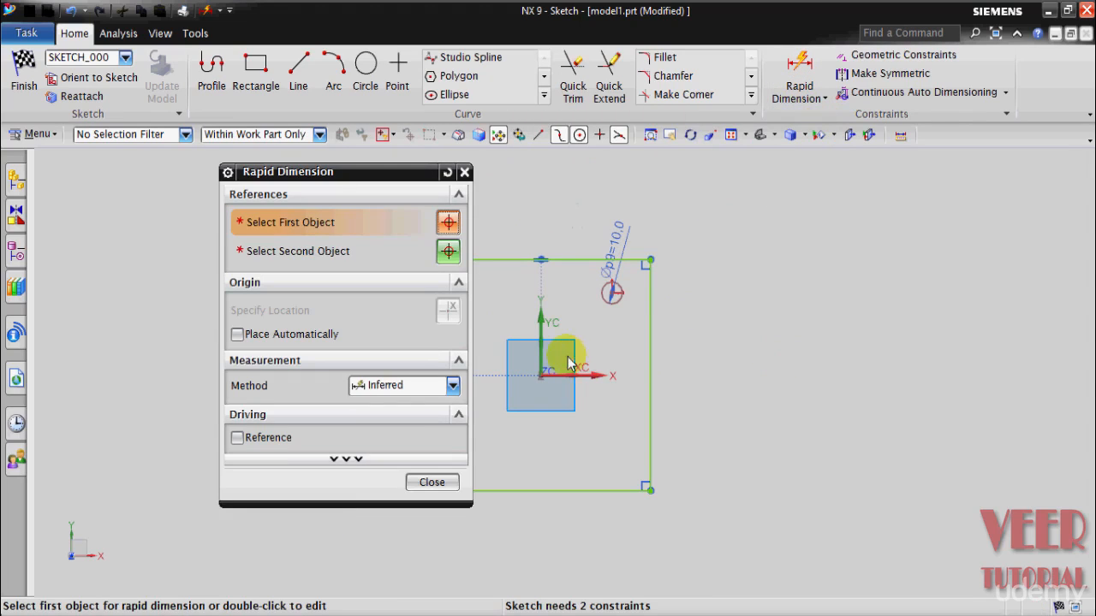
scroll(547, 342, up, 1)
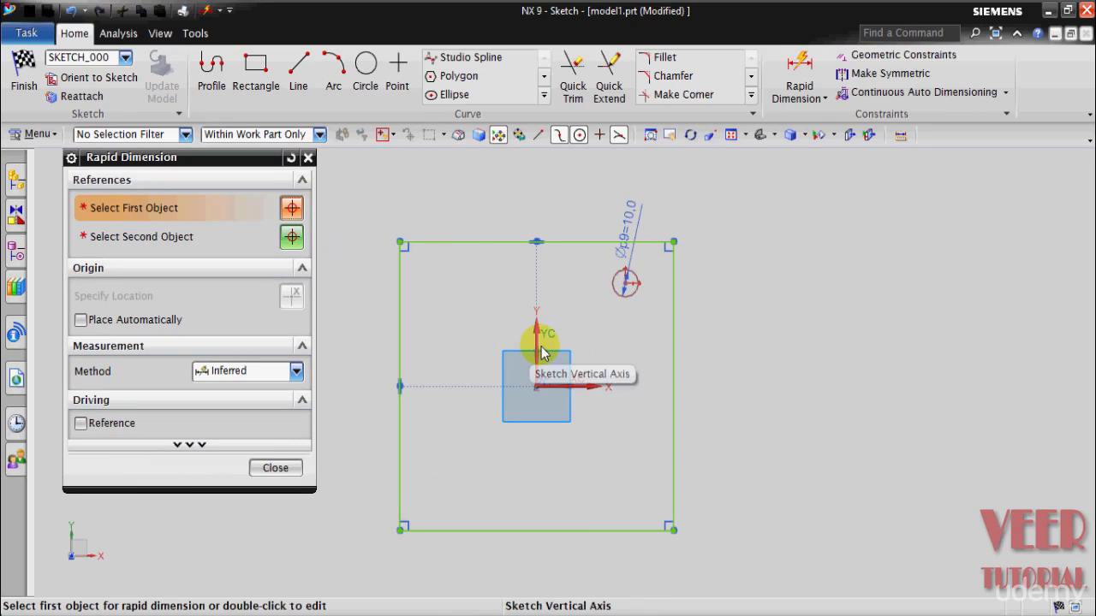
click(539, 351)
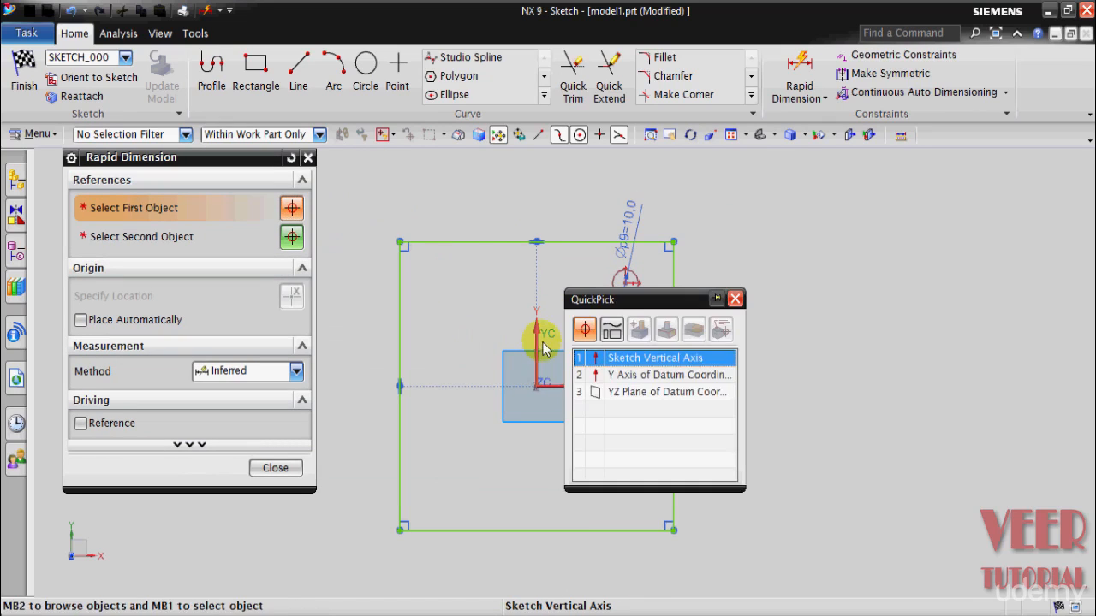
click(625, 363)
click(626, 285)
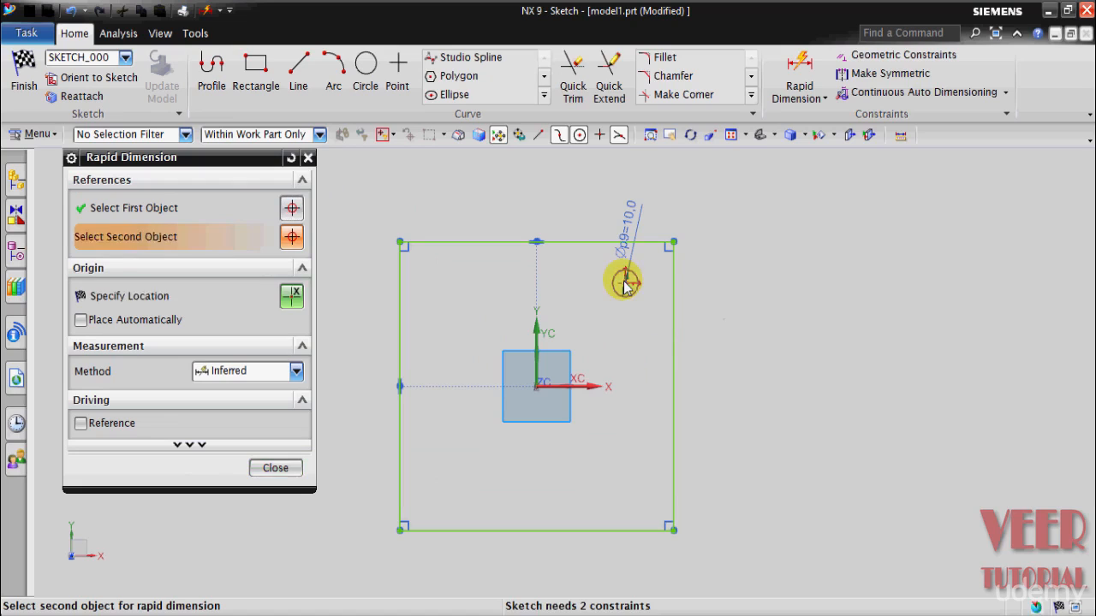
click(584, 169)
text(3)
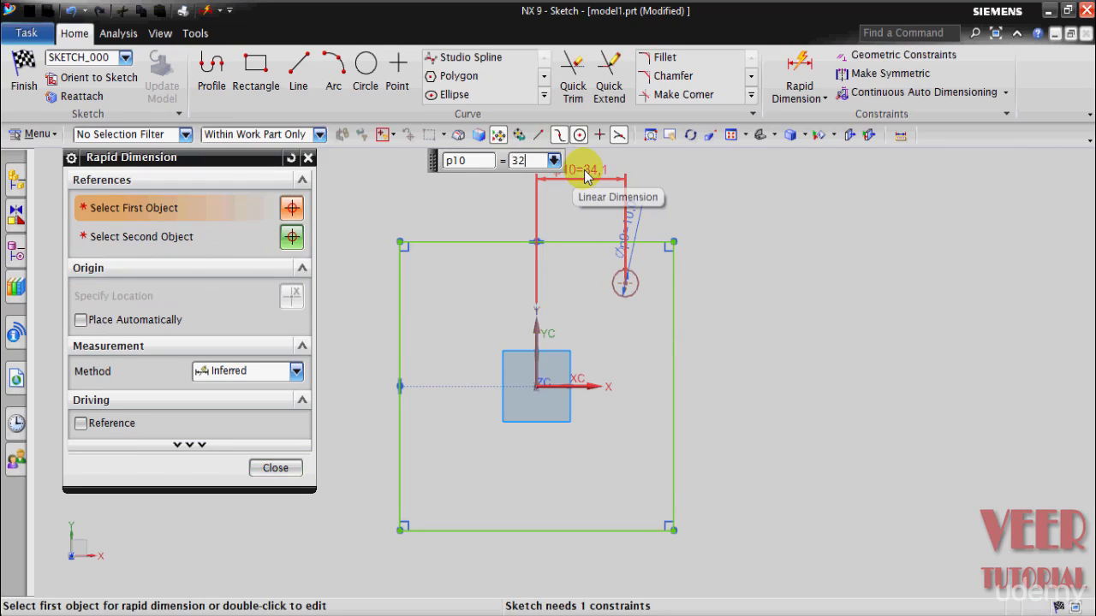
text(2)
key(Return)
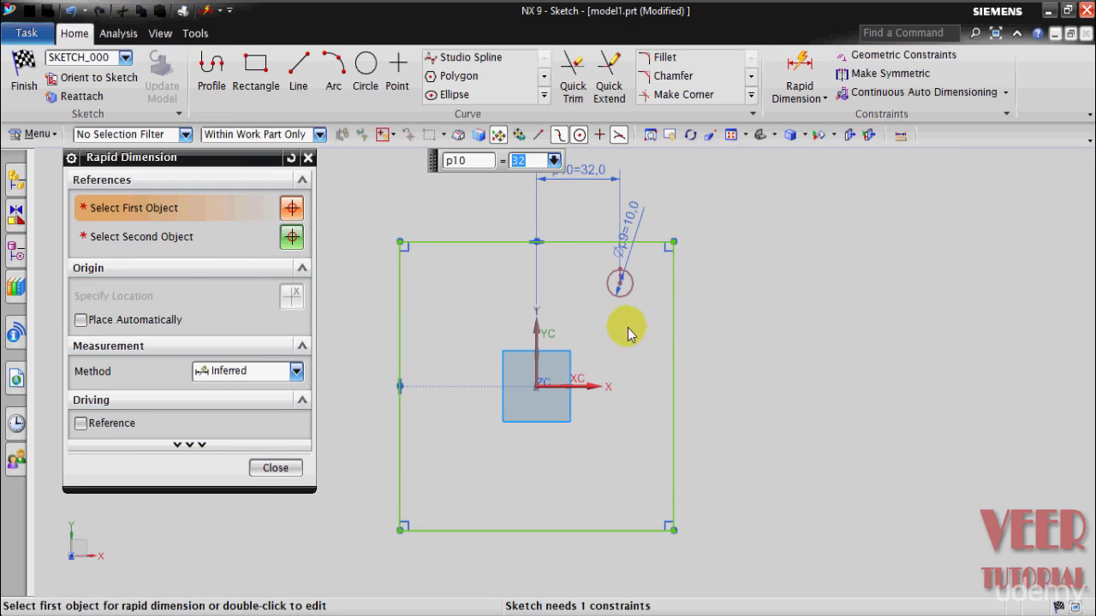
Add a Rapid Dimension of 32 mm between the sketch's horizontal axis and the circle's center.
click(613, 386)
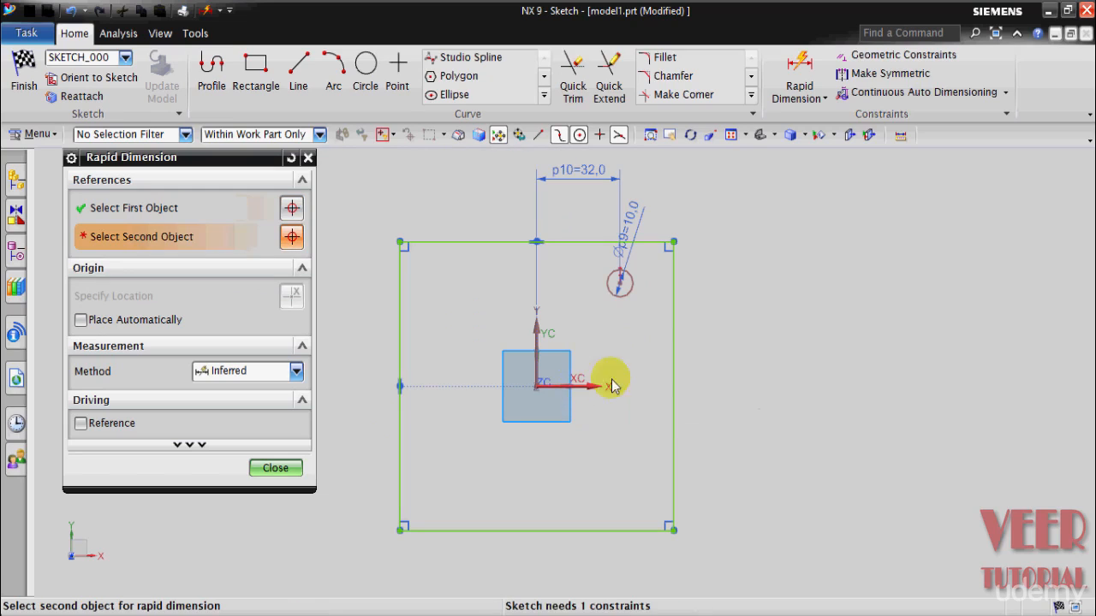
click(622, 291)
click(757, 347)
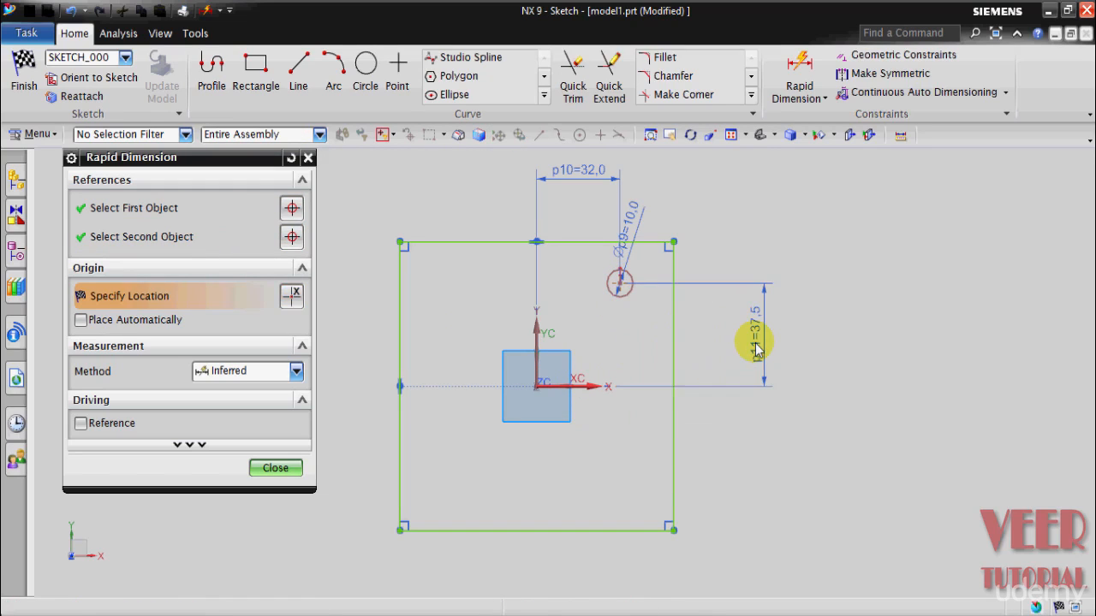
double_click(755, 348)
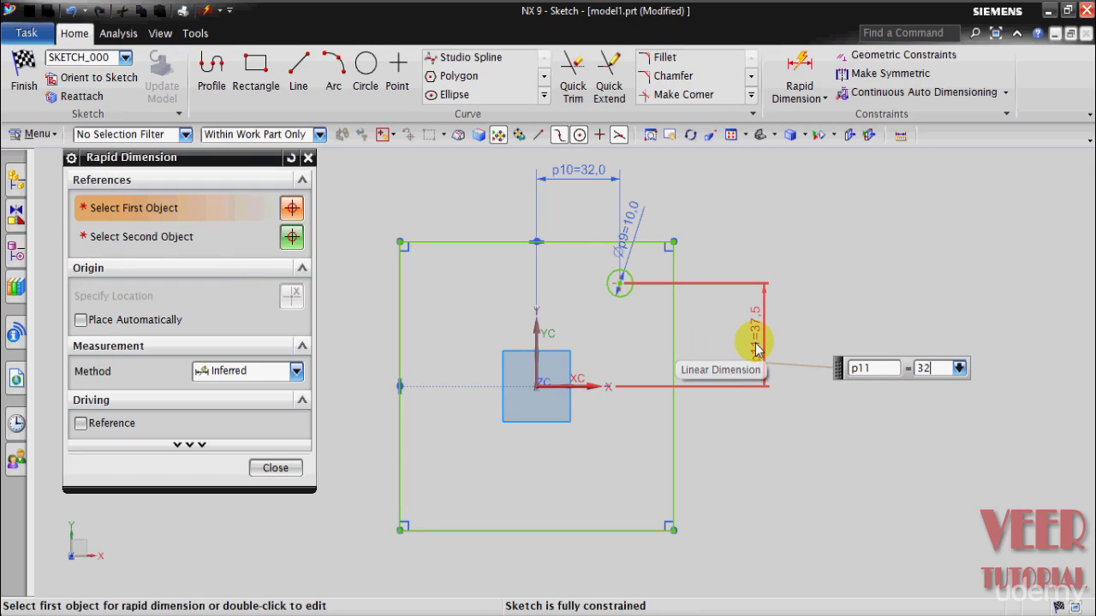
key(Return)
click(275, 469)
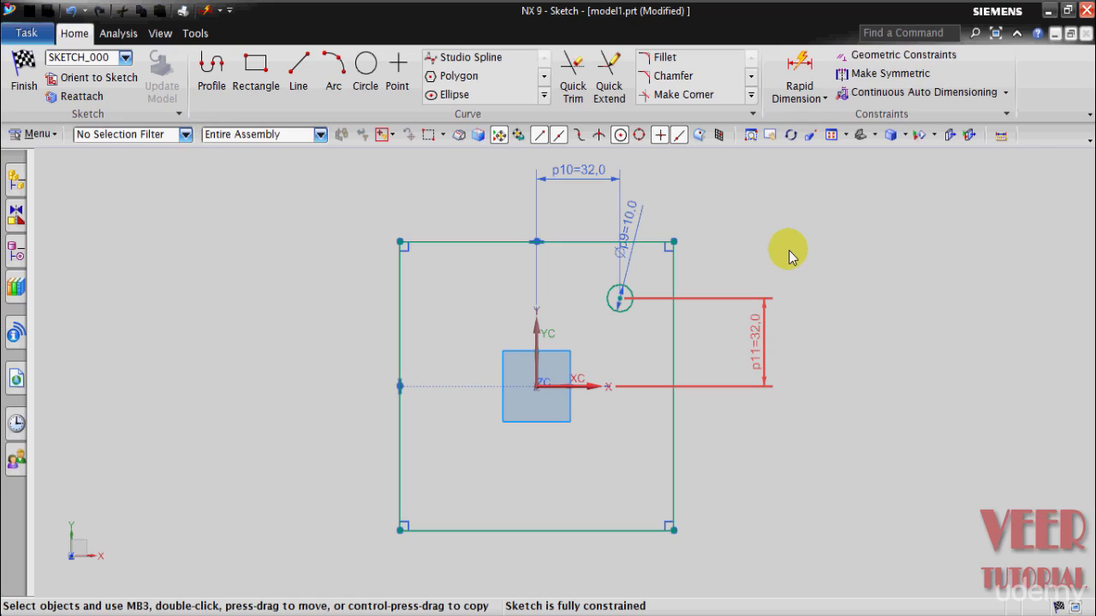
Hide the circle's diameter dimension and its horizontal and vertical position dimensions in the sketch.
click(764, 361)
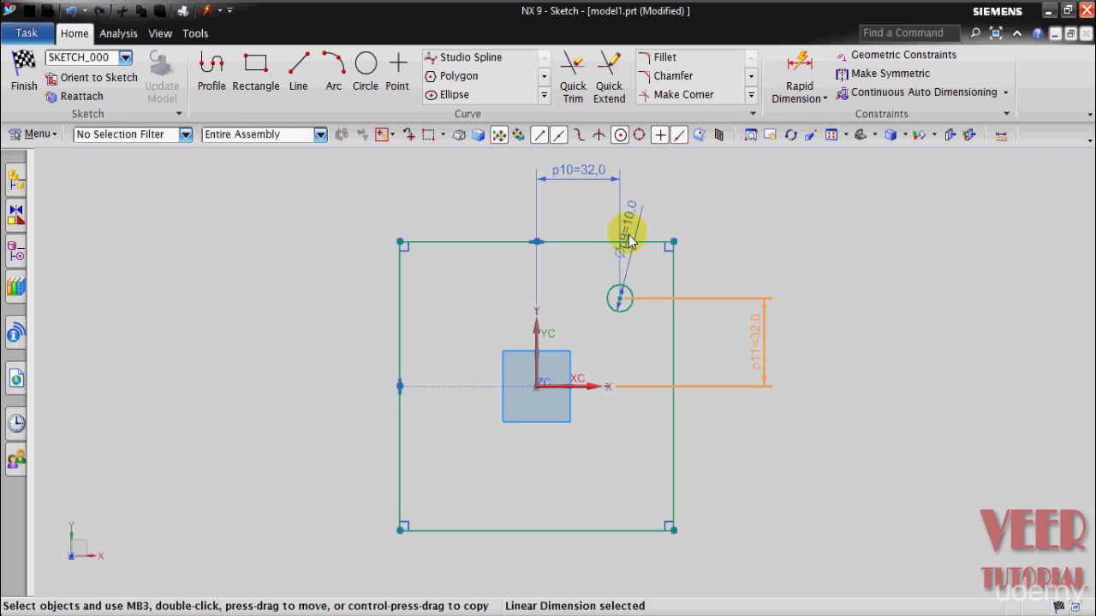
click(629, 242)
click(580, 171)
right_click(585, 174)
click(616, 214)
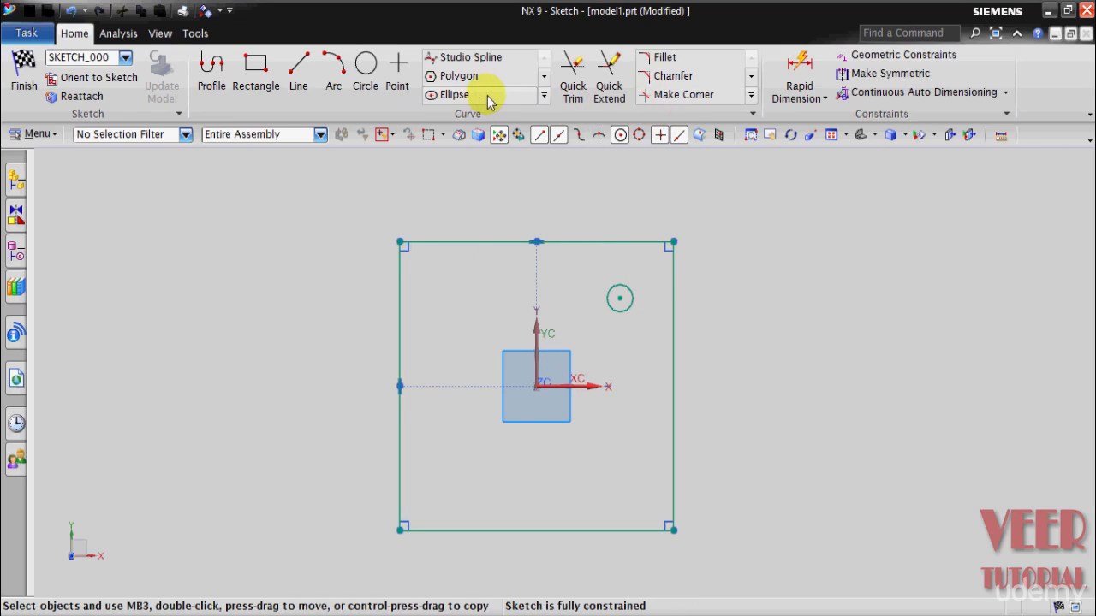
Use Mirror Curve to mirror the circle about the sketch's Y axis.
click(545, 96)
click(462, 112)
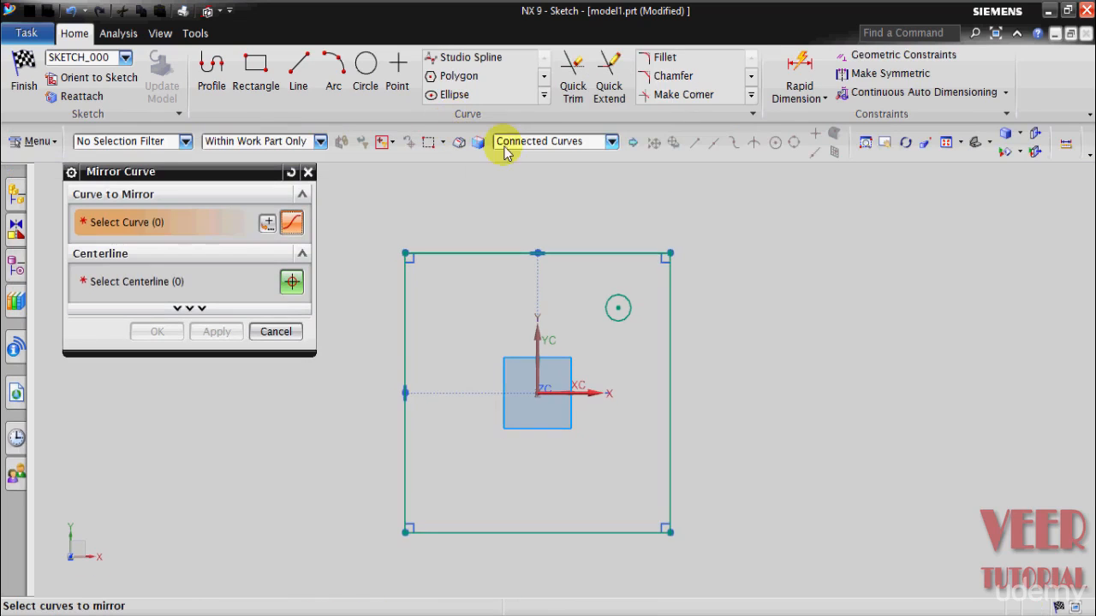
click(620, 298)
scroll(477, 300, up, 2)
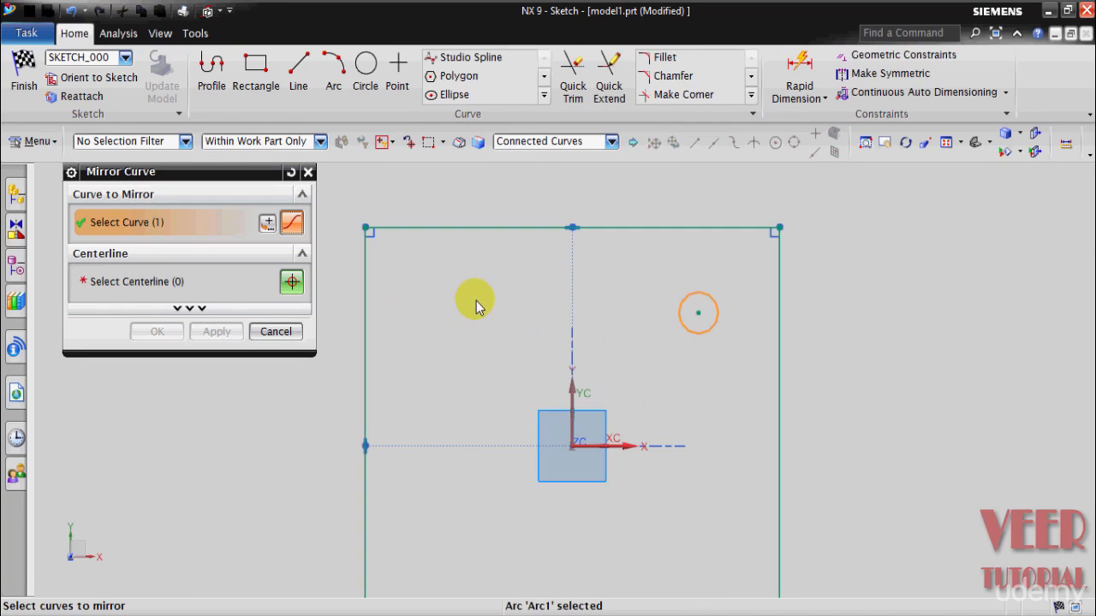
click(165, 283)
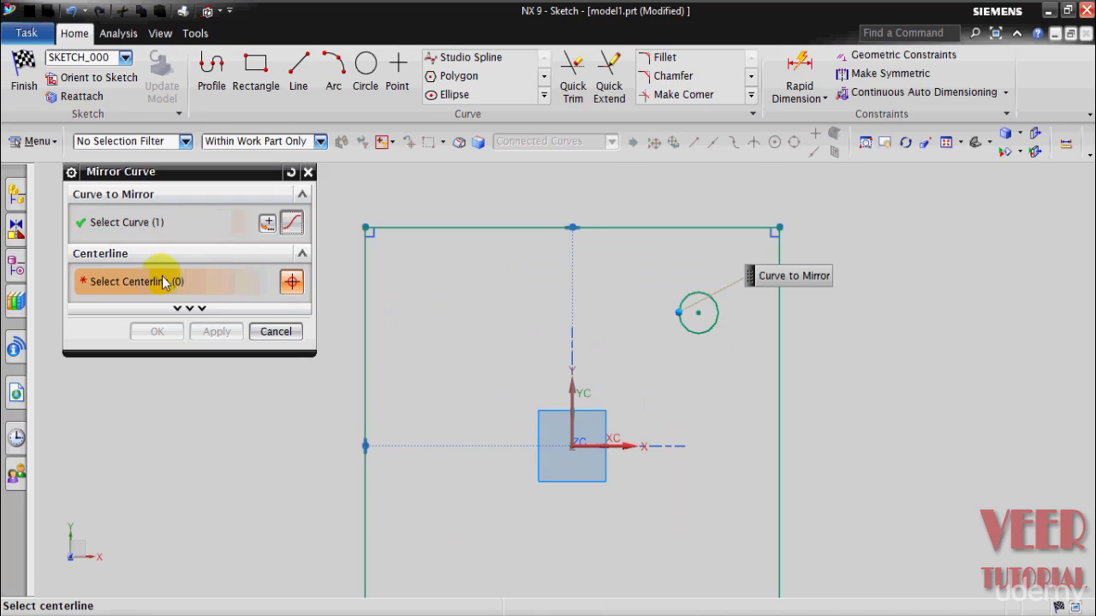
click(573, 405)
click(217, 331)
scroll(430, 252, down, 3)
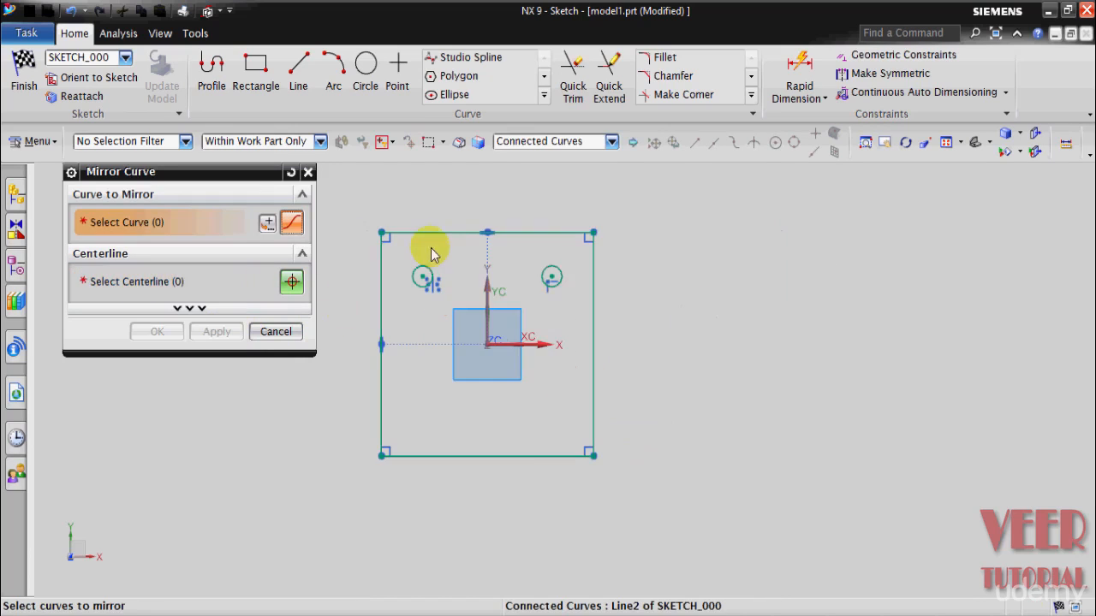
Mirror the original upper-right circle about the sketch's X axis.
scroll(539, 279, up, 3)
click(585, 257)
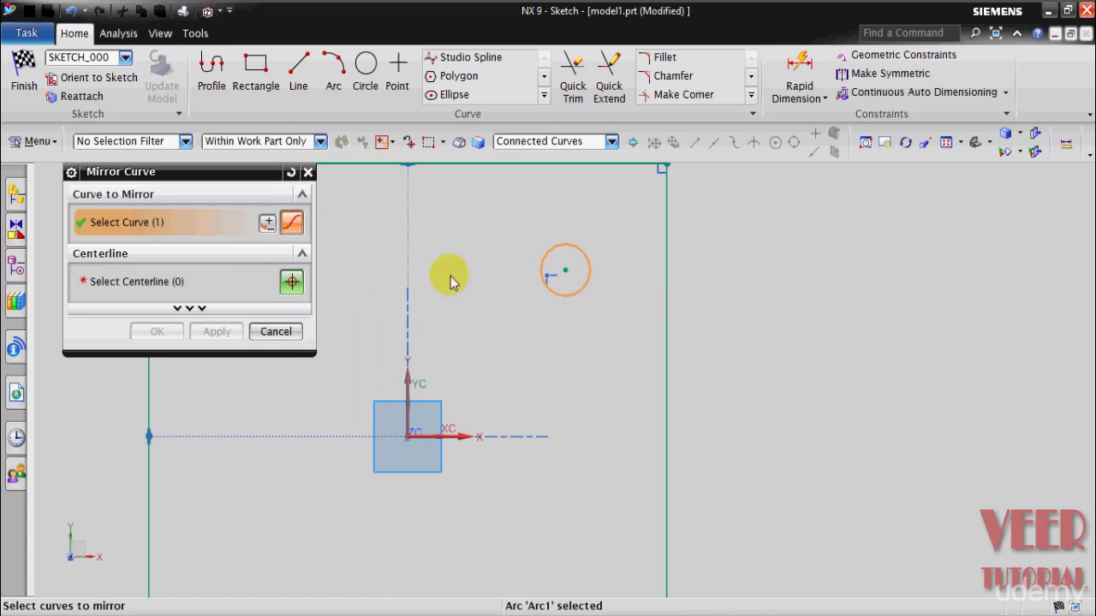
click(215, 283)
scroll(399, 318, up, 3)
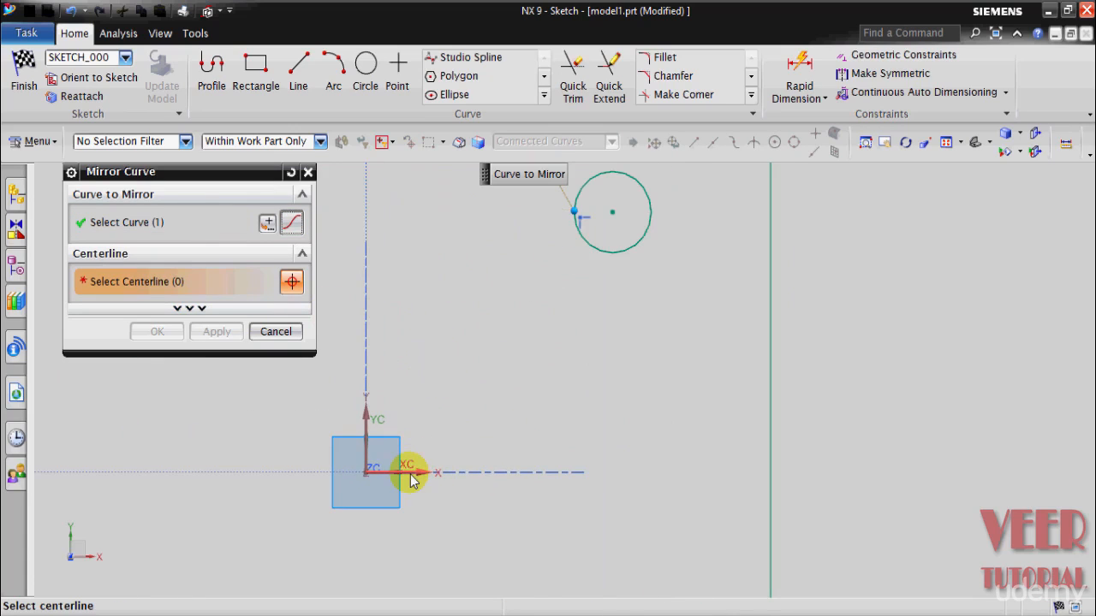
click(428, 472)
scroll(494, 385, down, 3)
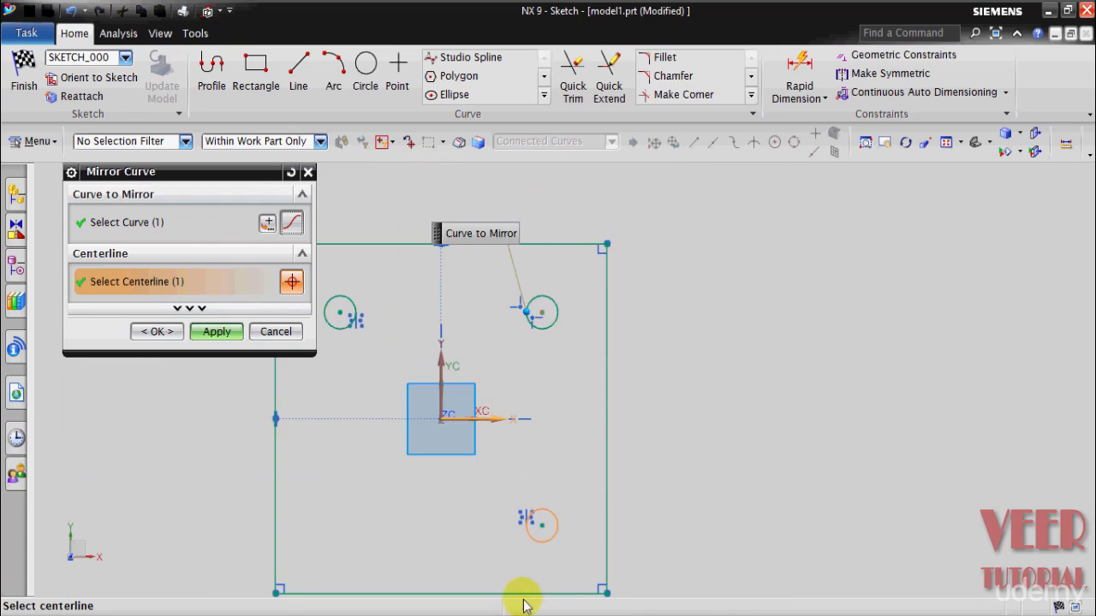
click(215, 339)
Mirror the upper-left circle about the X axis and finish the Mirror Curve command.
scroll(417, 449, down, 2)
scroll(410, 450, up, 2)
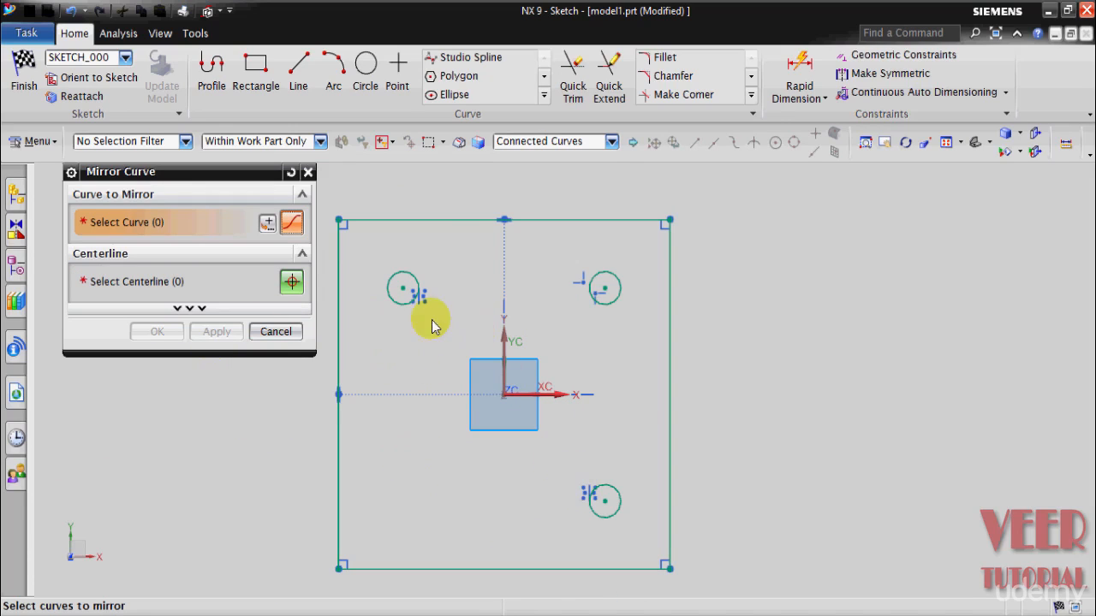
click(418, 288)
click(152, 282)
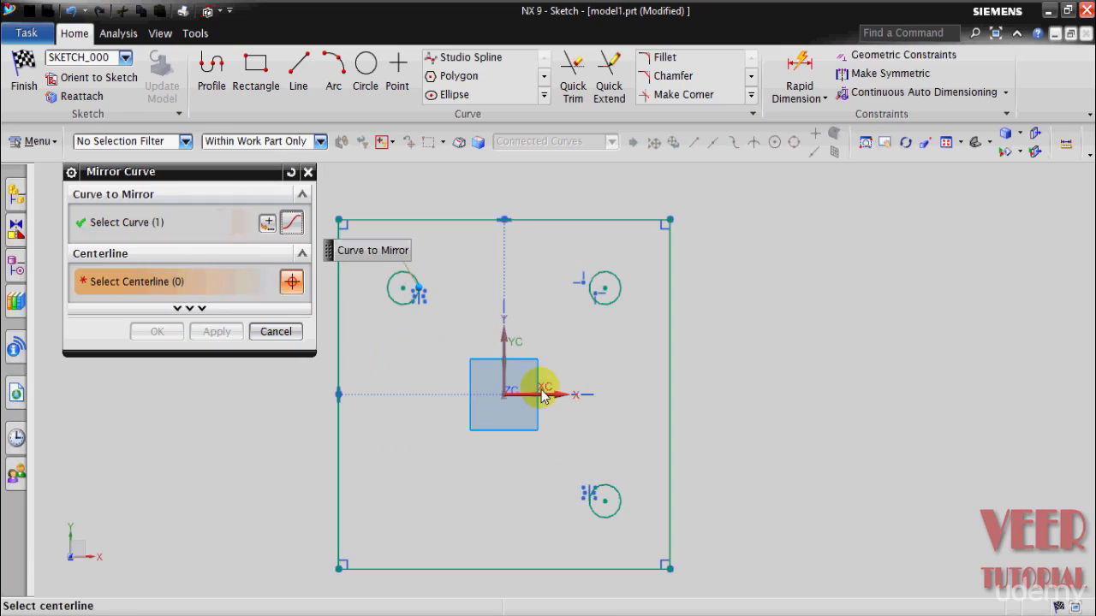
click(546, 415)
click(618, 403)
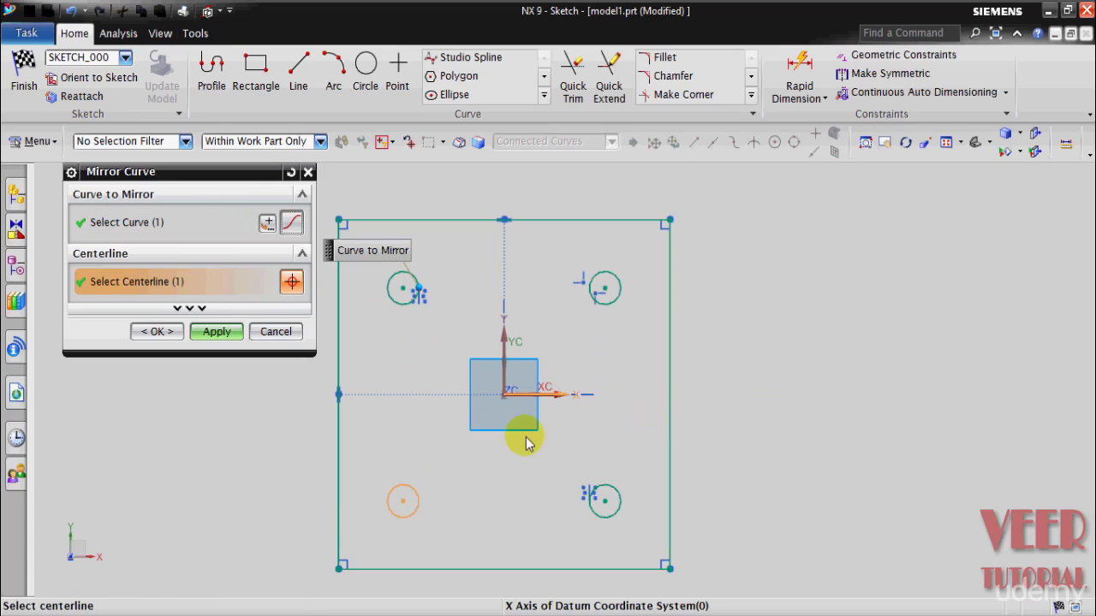
click(154, 339)
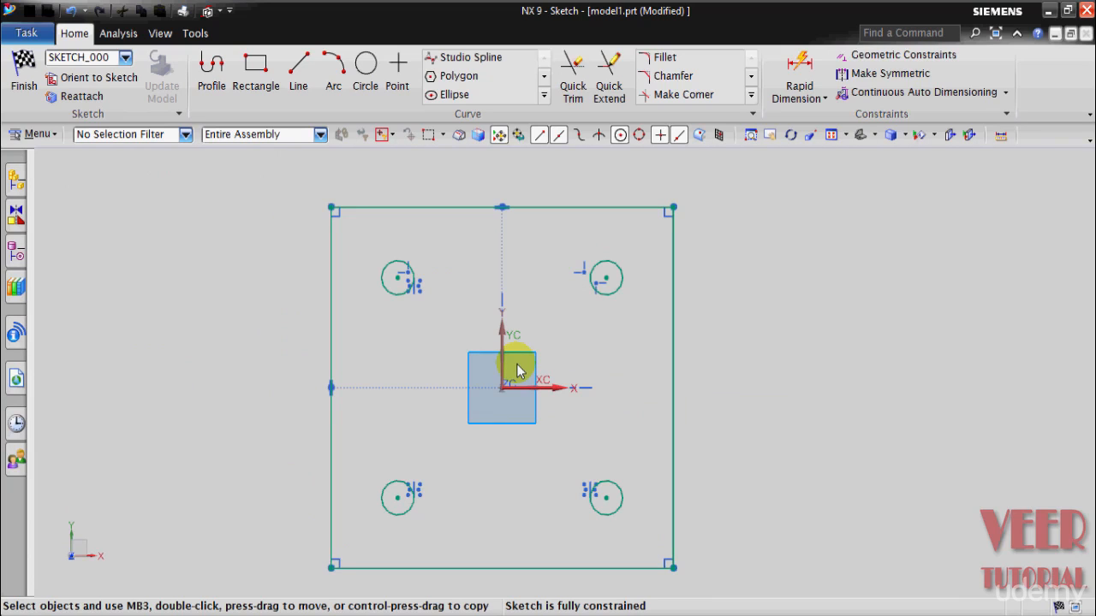
Finish the section sketch and extrude the plate profile with its four holes from 0 to 10 mm.
key(ctrl+q)
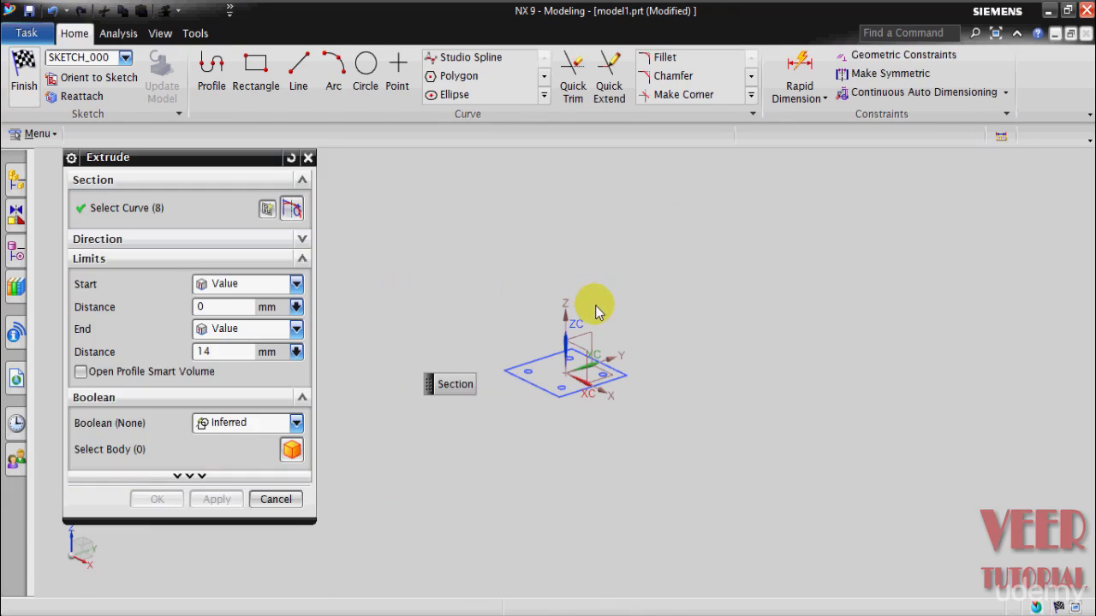
double_click(217, 367)
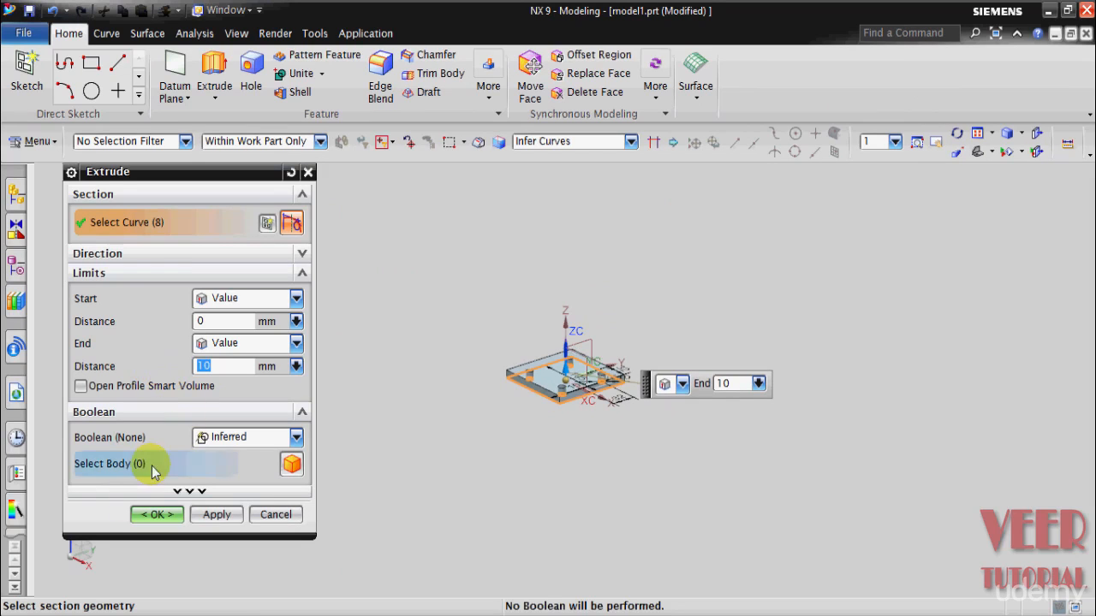
click(154, 514)
Examine the finished model 7 part and the plate's front view on drawing 7, then return to model1.
mouse_move(506, 609)
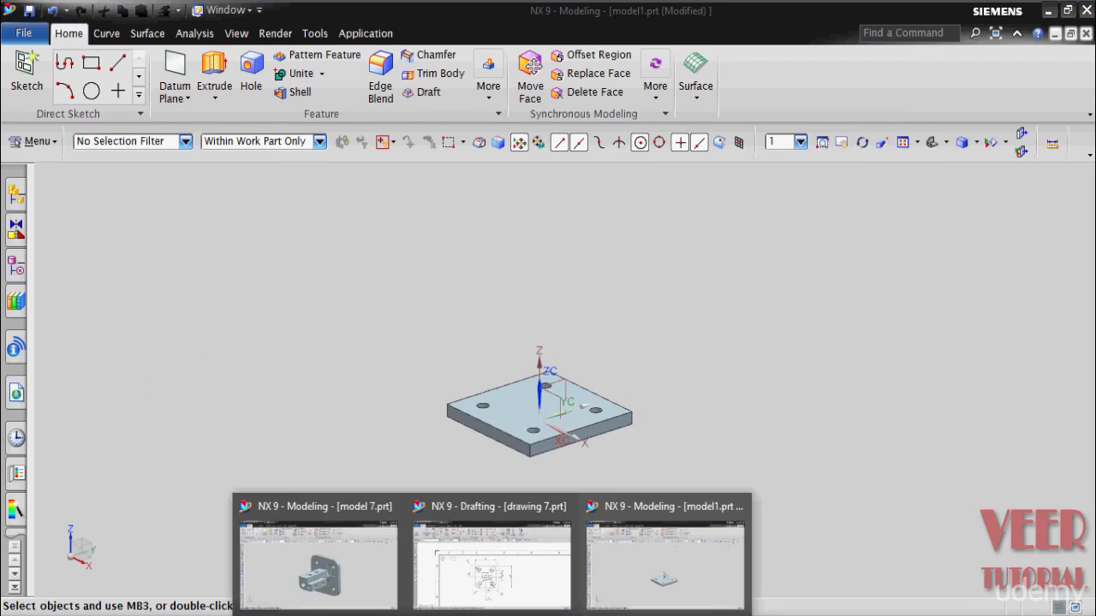
click(336, 558)
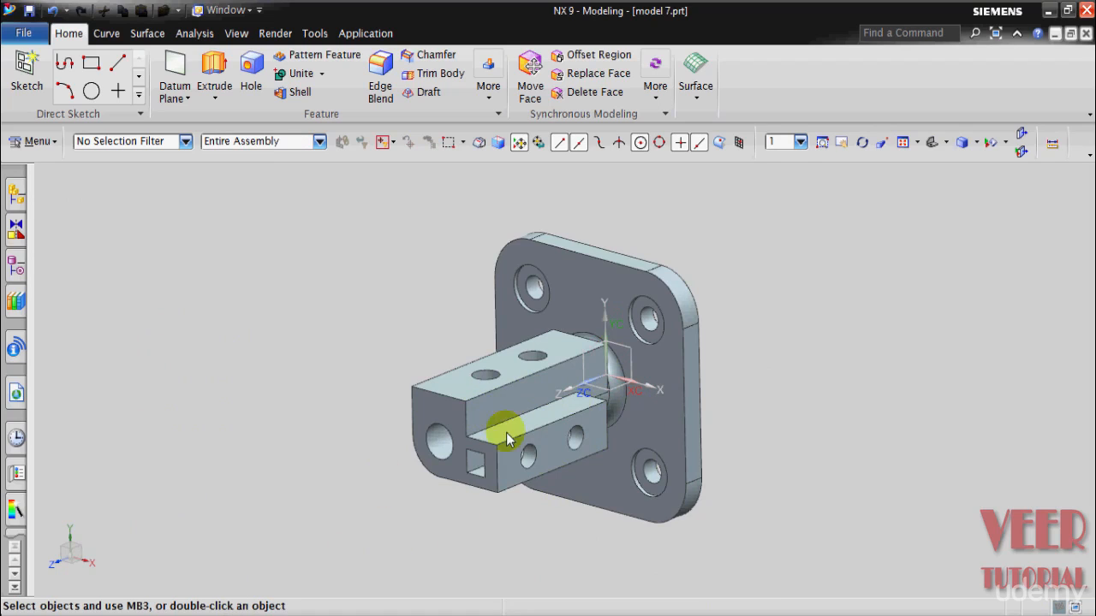
mouse_move(485, 612)
click(529, 552)
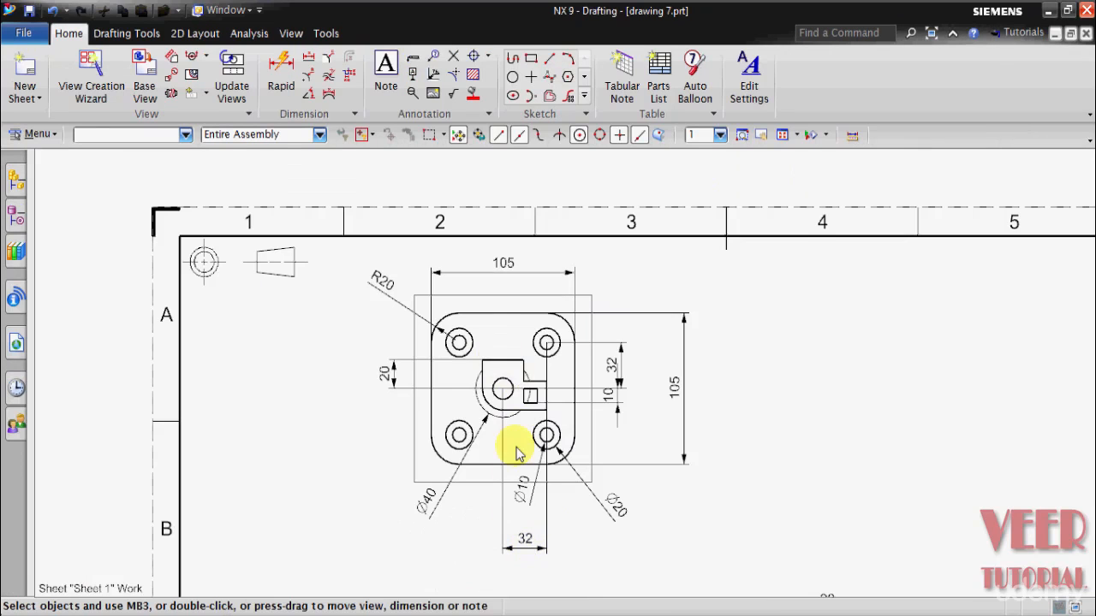
scroll(516, 453, up, 4)
scroll(485, 460, down, 5)
scroll(366, 514, up, 1)
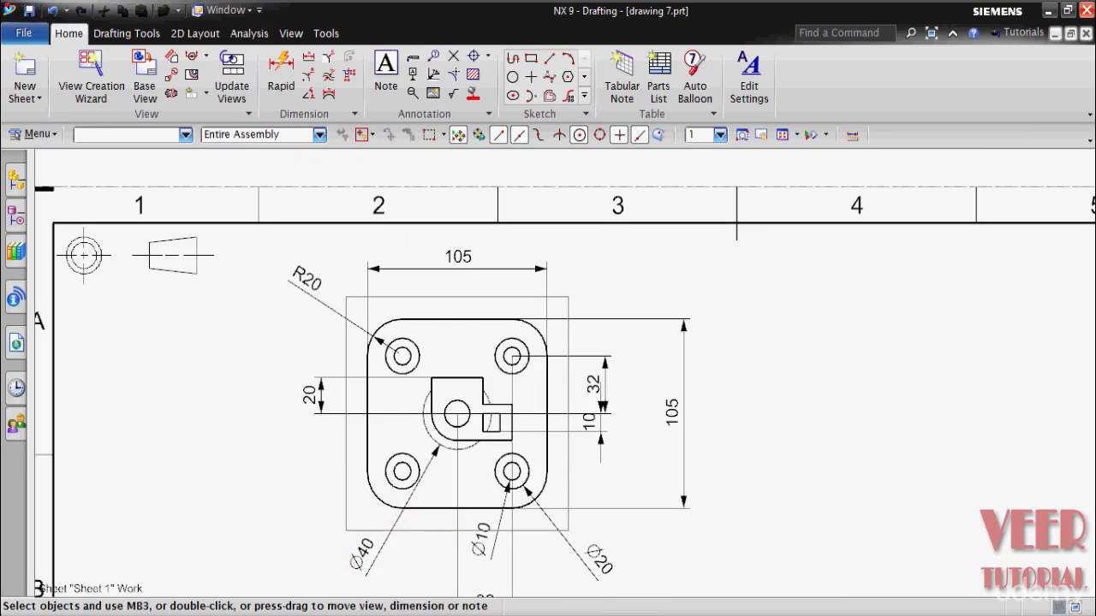
mouse_move(485, 613)
click(616, 538)
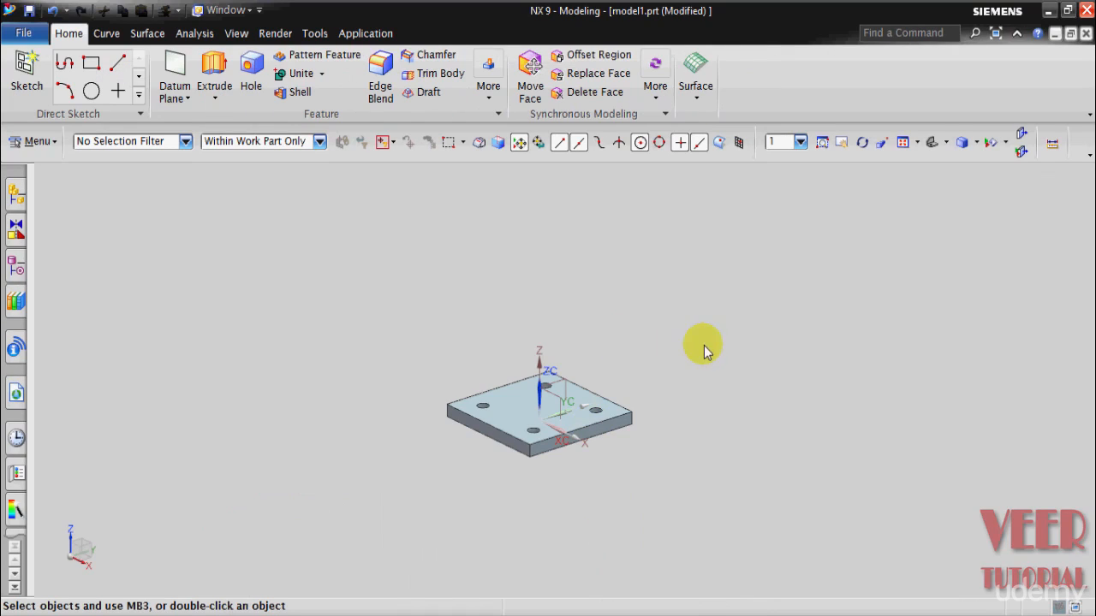
Start a new Extrude with its section sketch on the plate's top face.
click(215, 97)
click(224, 118)
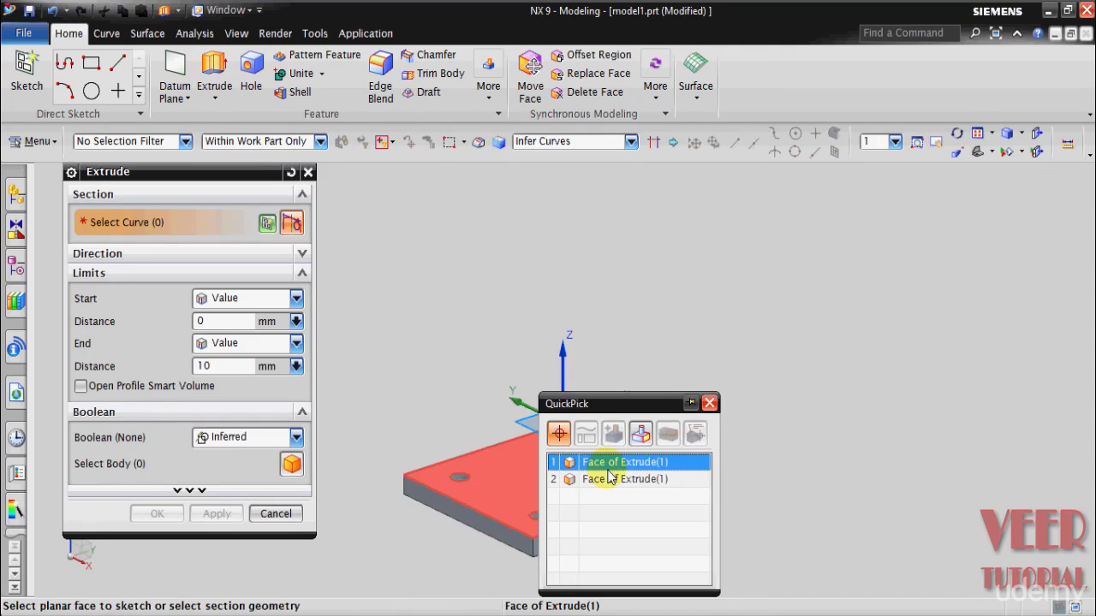
click(610, 477)
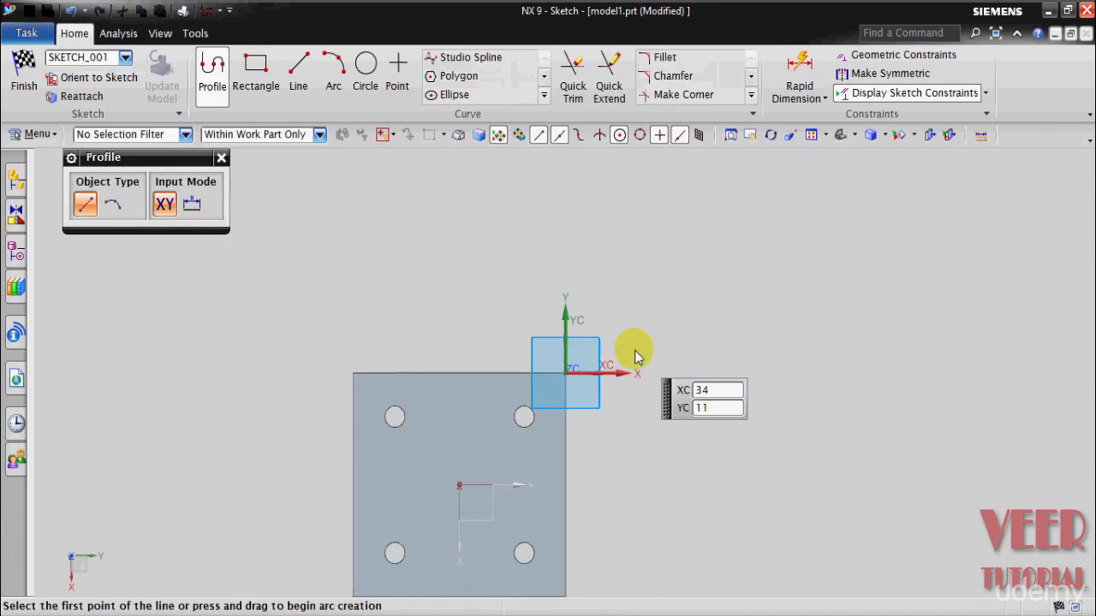
Check the central round feature on model 7 and drawing 7, then return to the model1 sketch.
mouse_move(485, 612)
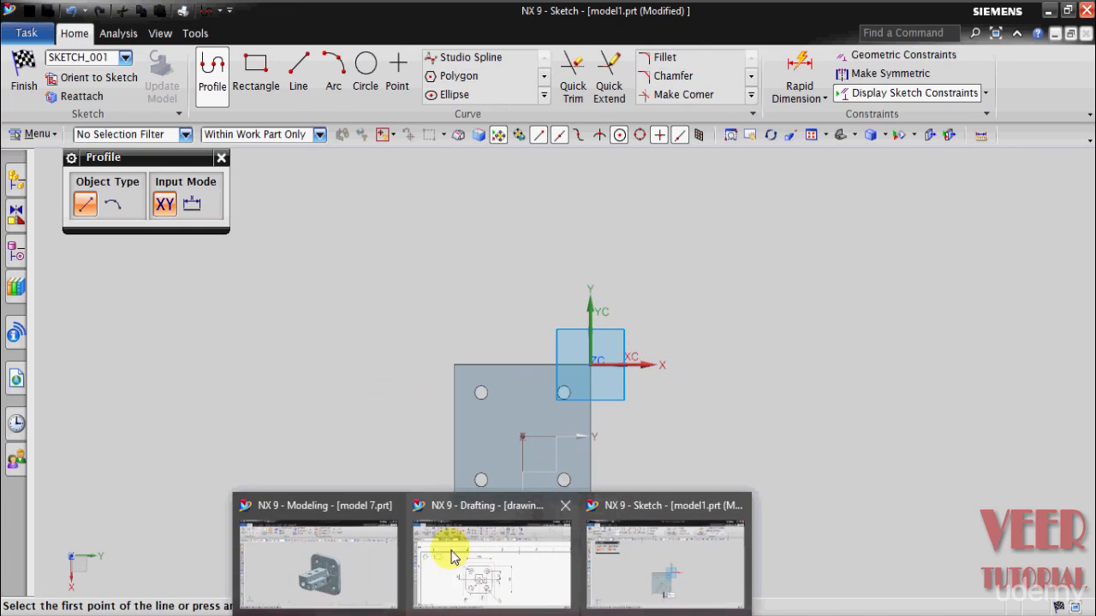
click(321, 539)
key(alt+Tab)
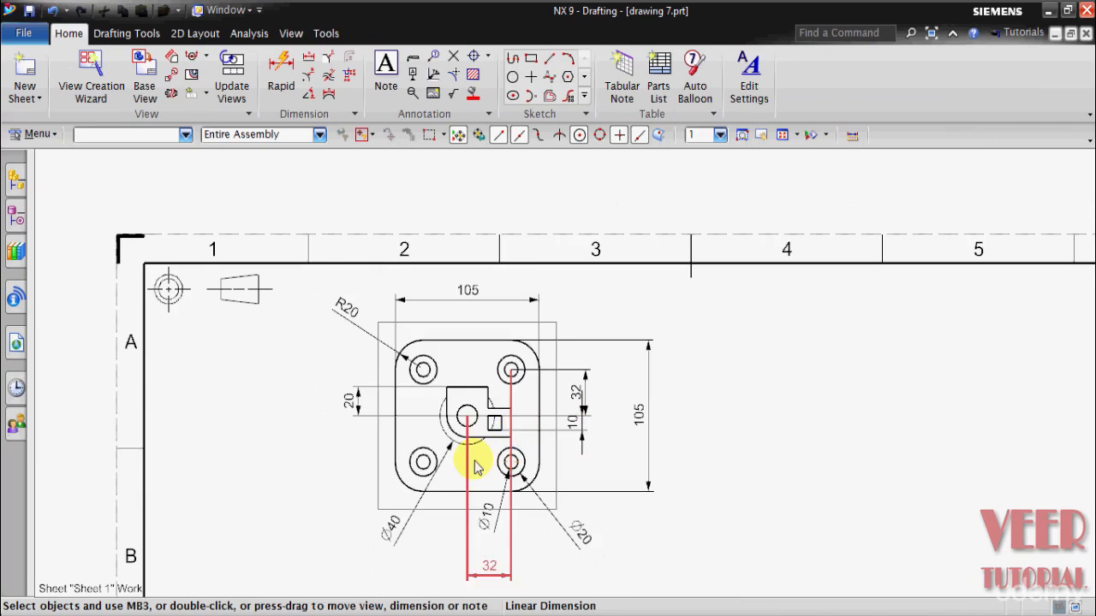
scroll(476, 463, up, 1)
scroll(536, 404, down, 3)
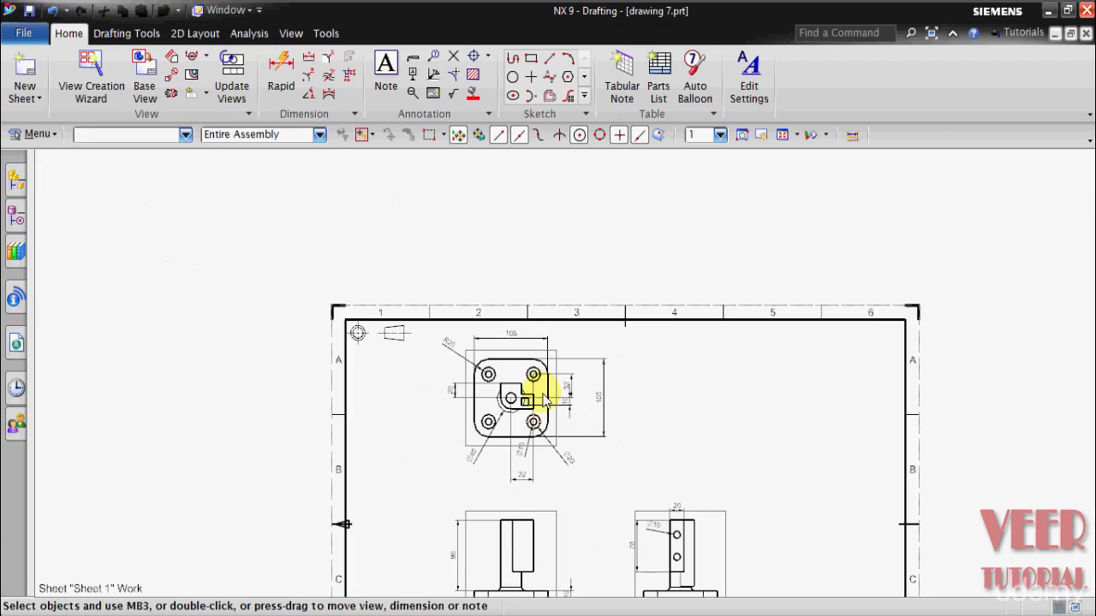
scroll(545, 400, up, 1)
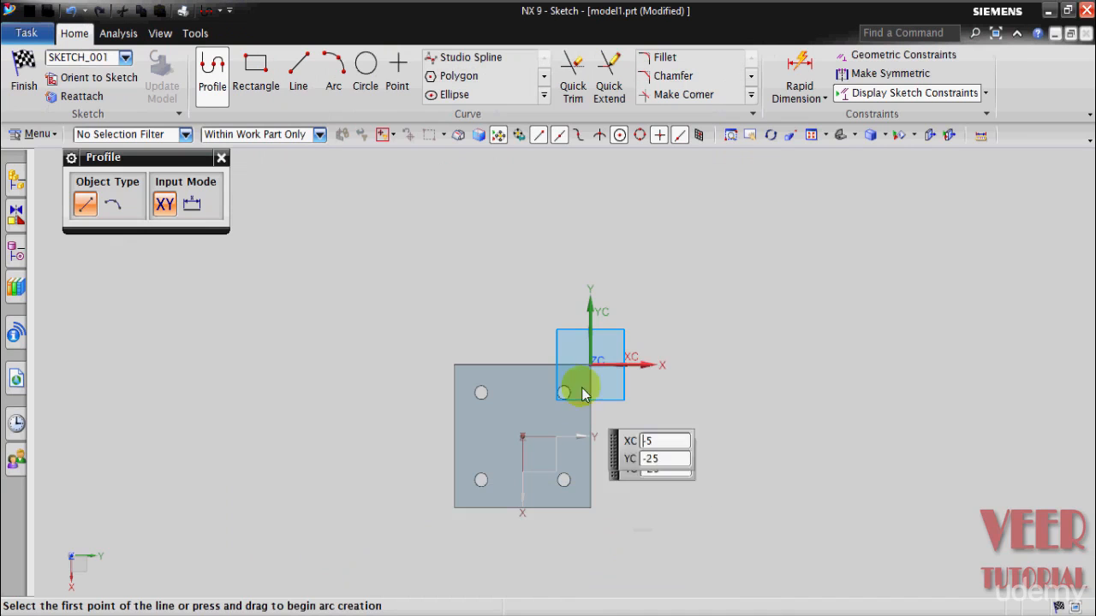
Sketch a 30 mm diameter circle centered on the plate's center.
click(365, 68)
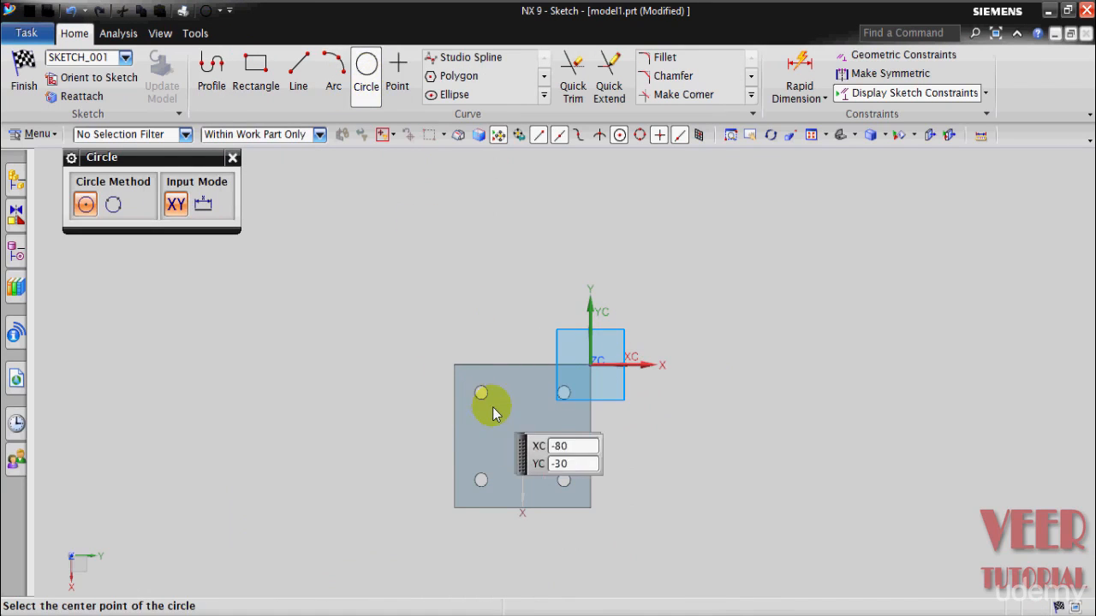
scroll(492, 409, up, 3)
scroll(605, 397, down, 3)
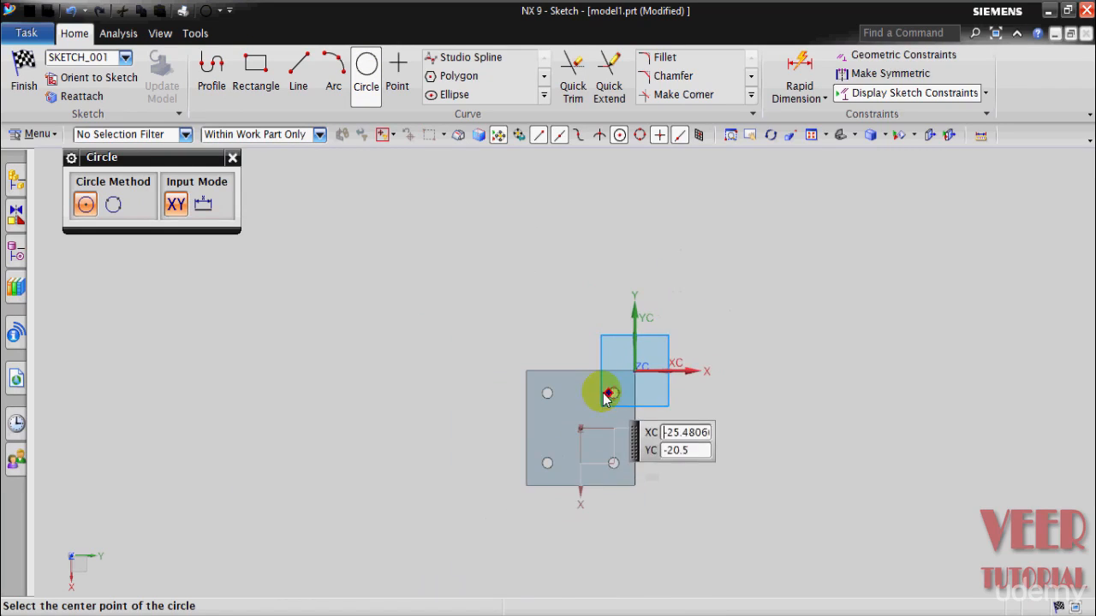
scroll(594, 499, up, 3)
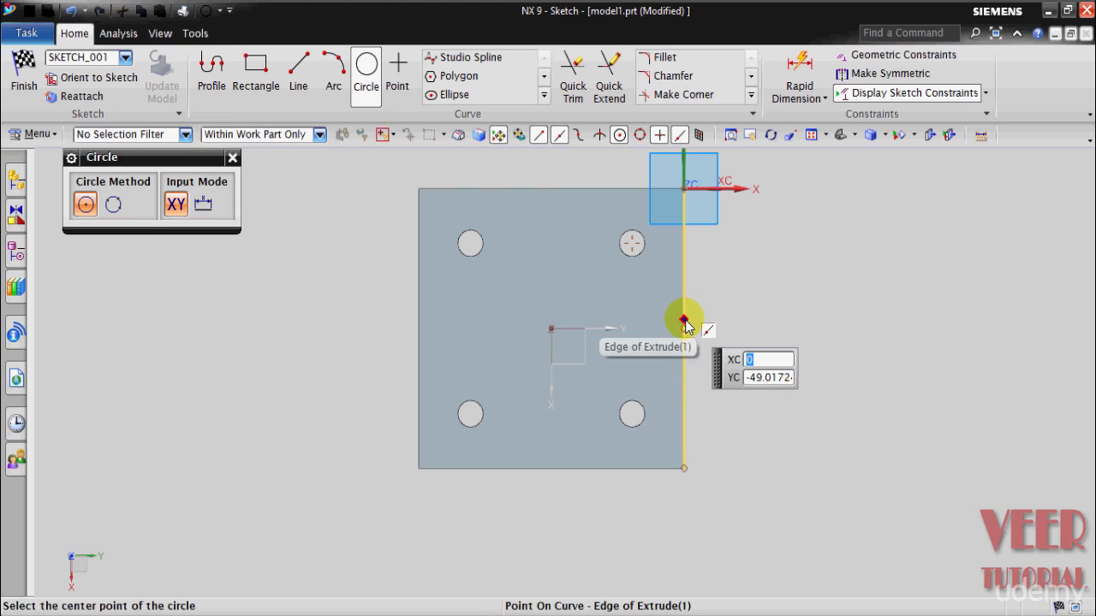
click(552, 330)
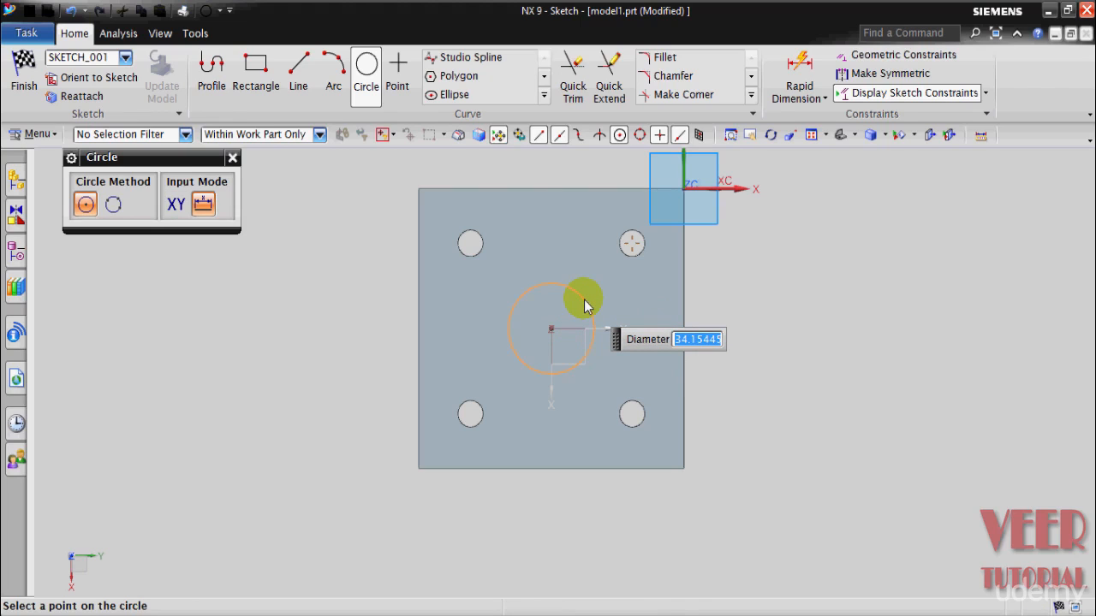
text(30)
key(Return)
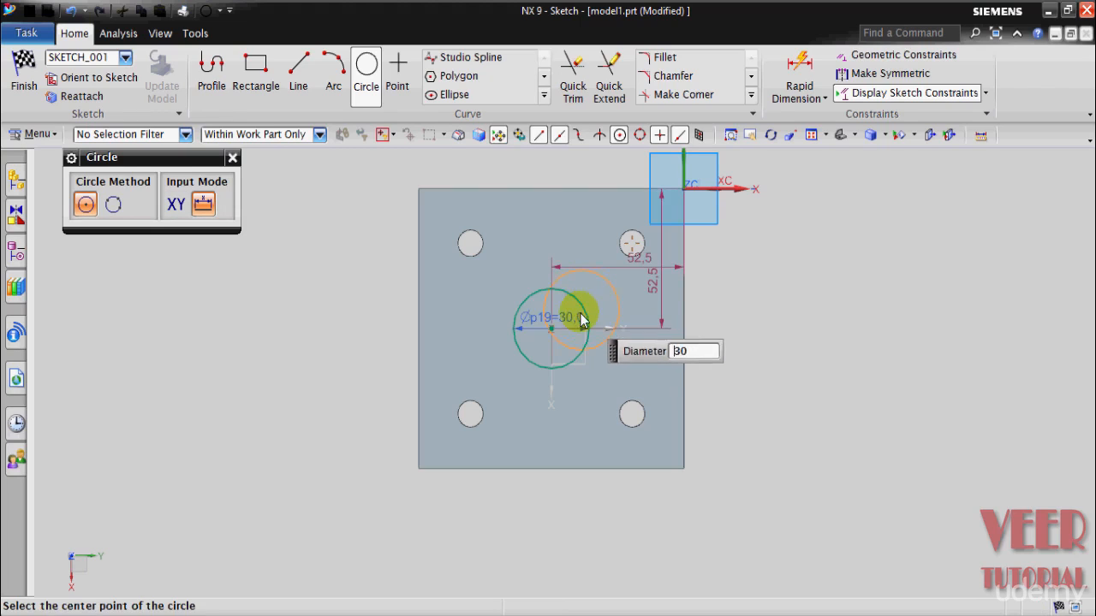
Sketch a 15 mm diameter circle concentric with the 30 mm circle.
key(Escape)
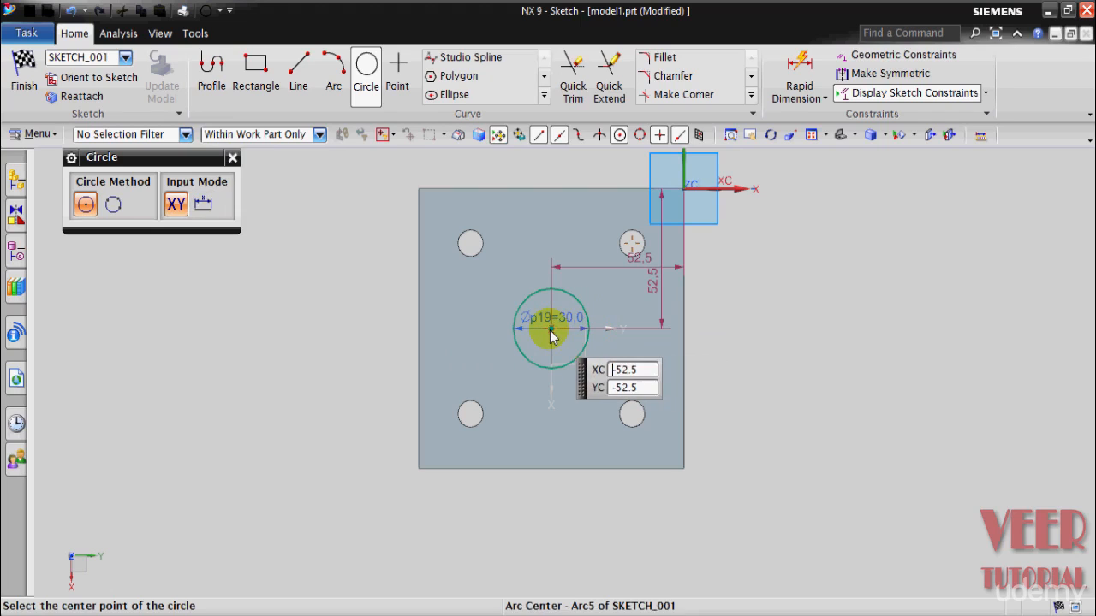
click(550, 329)
text(5)
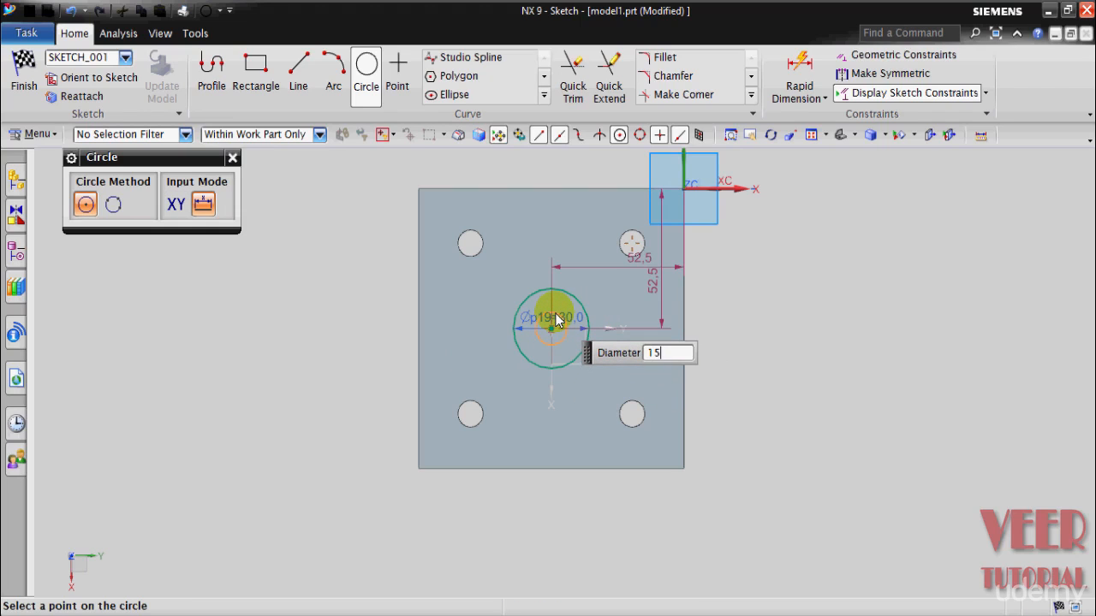
key(Return)
key(Escape)
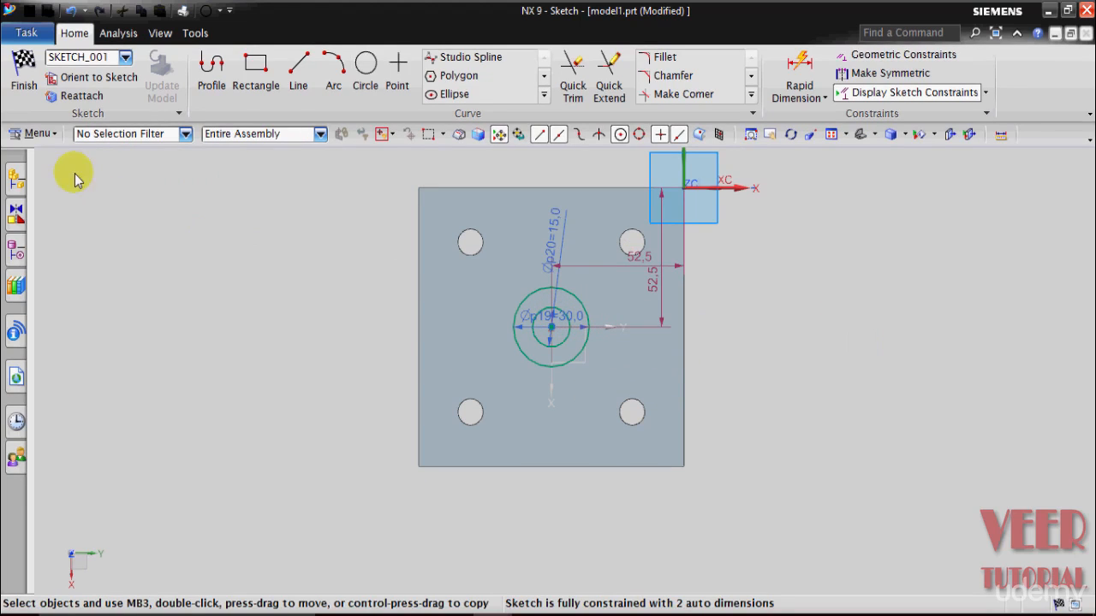
Finish the sketch and extrude the two circles 96 mm as a hollow cylinder, united with the base plate.
click(25, 85)
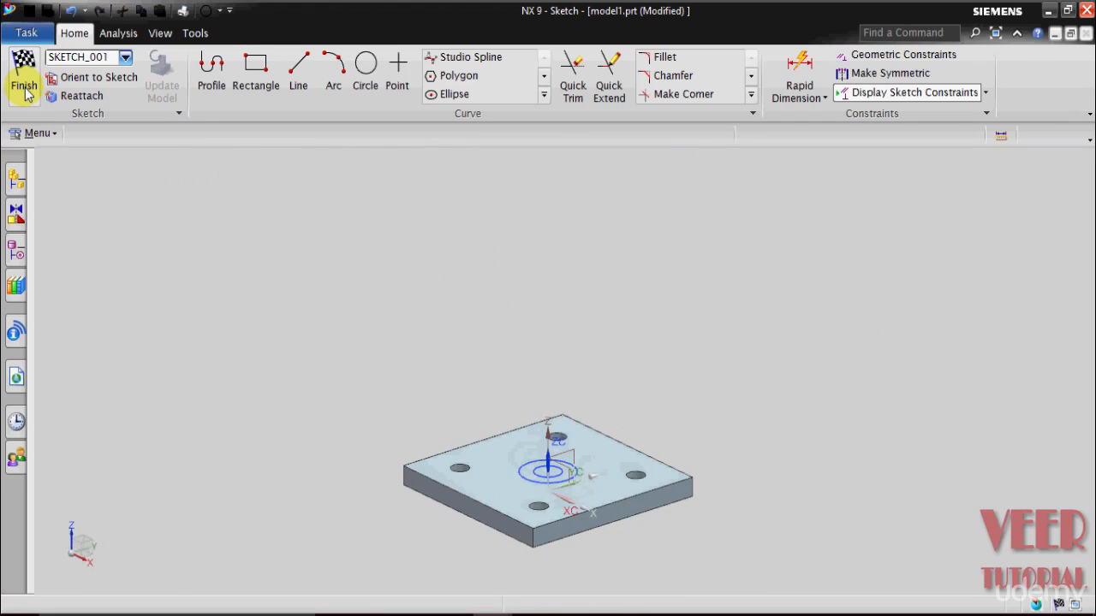
key(x)
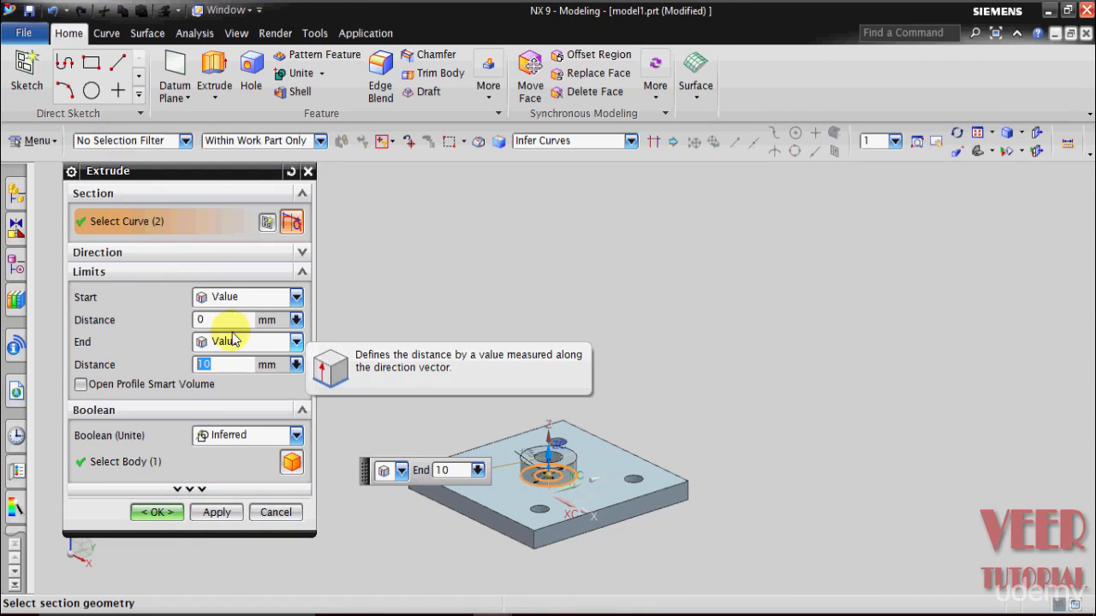
text(96)
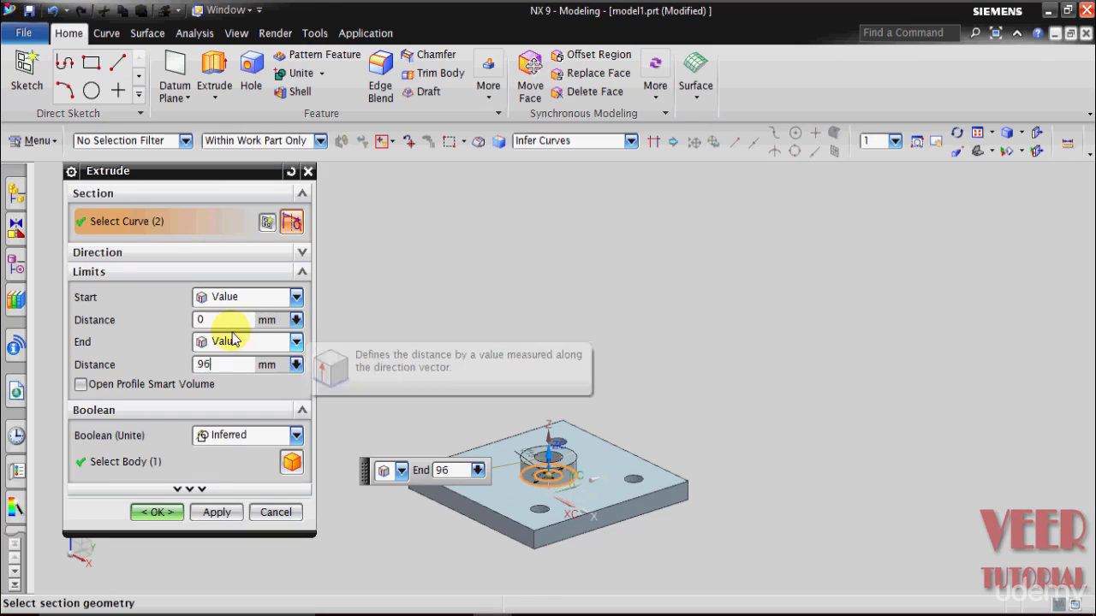
key(Return)
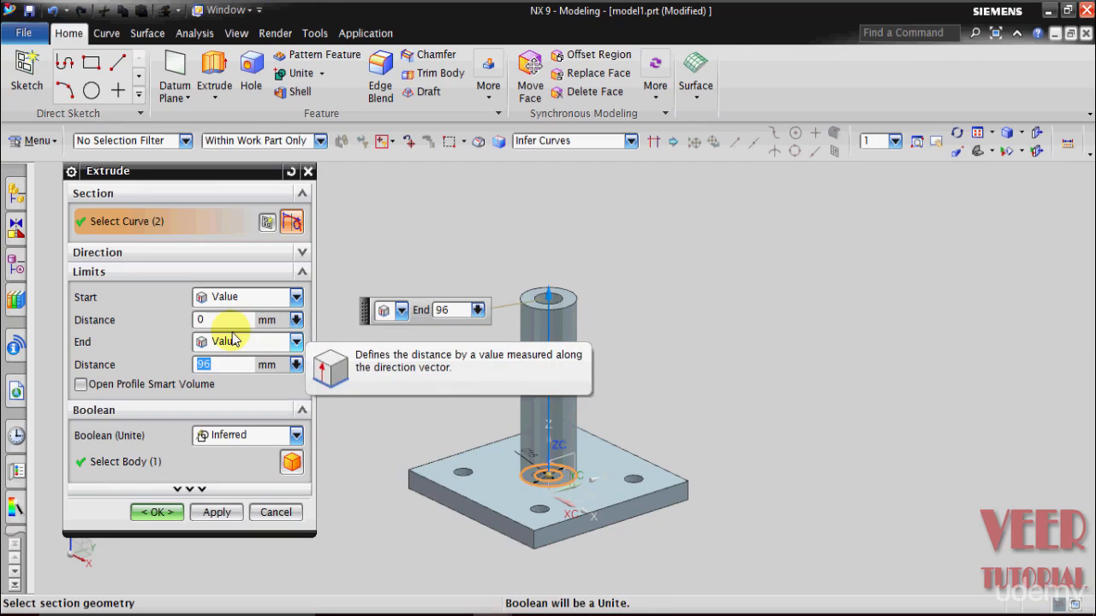
click(220, 436)
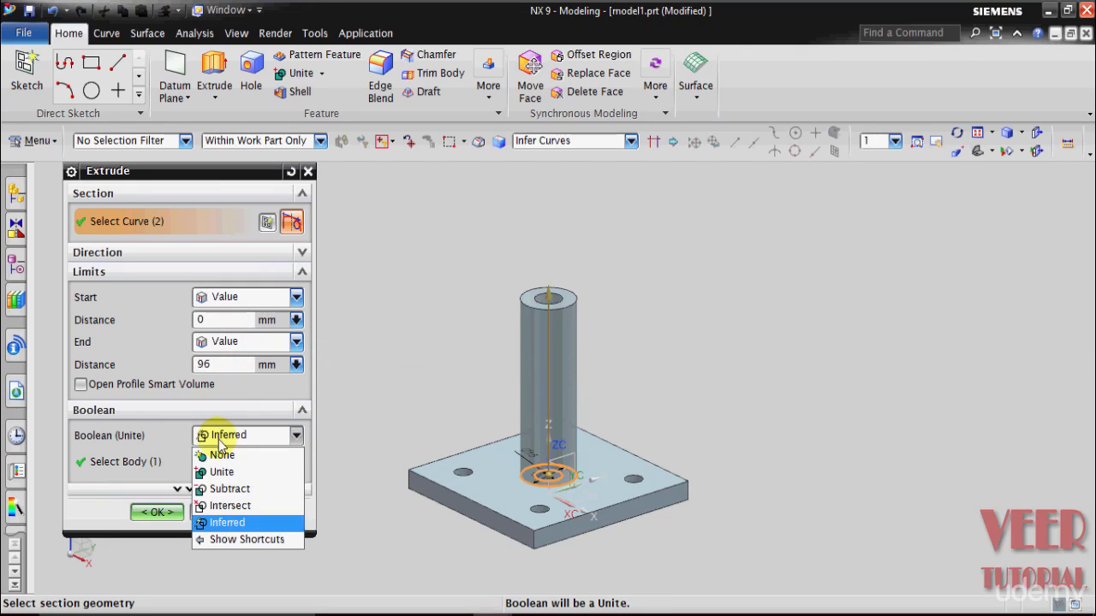
click(228, 476)
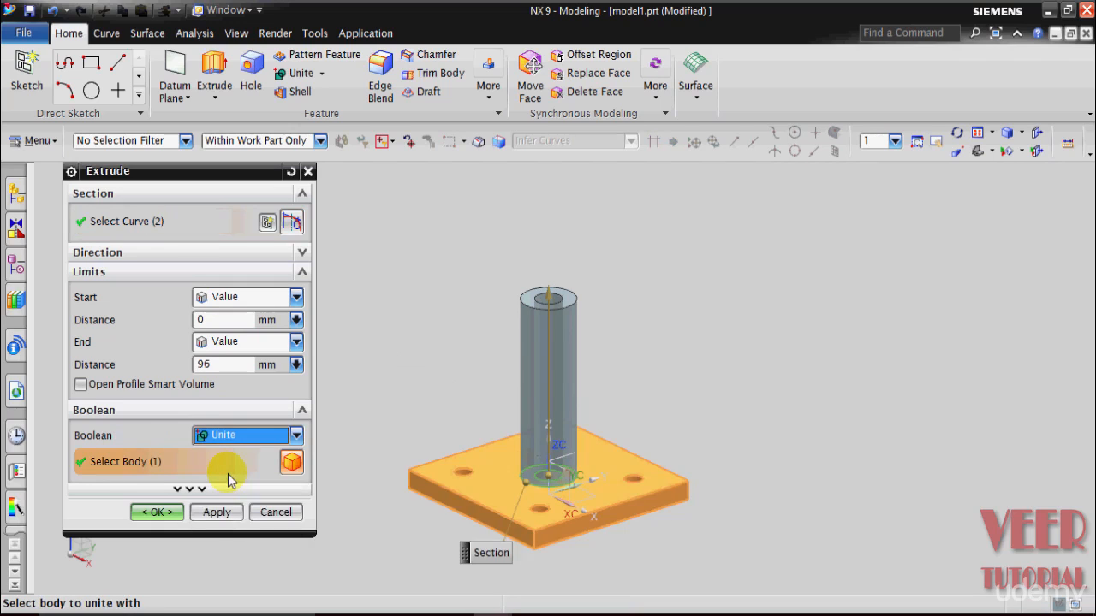
click(147, 513)
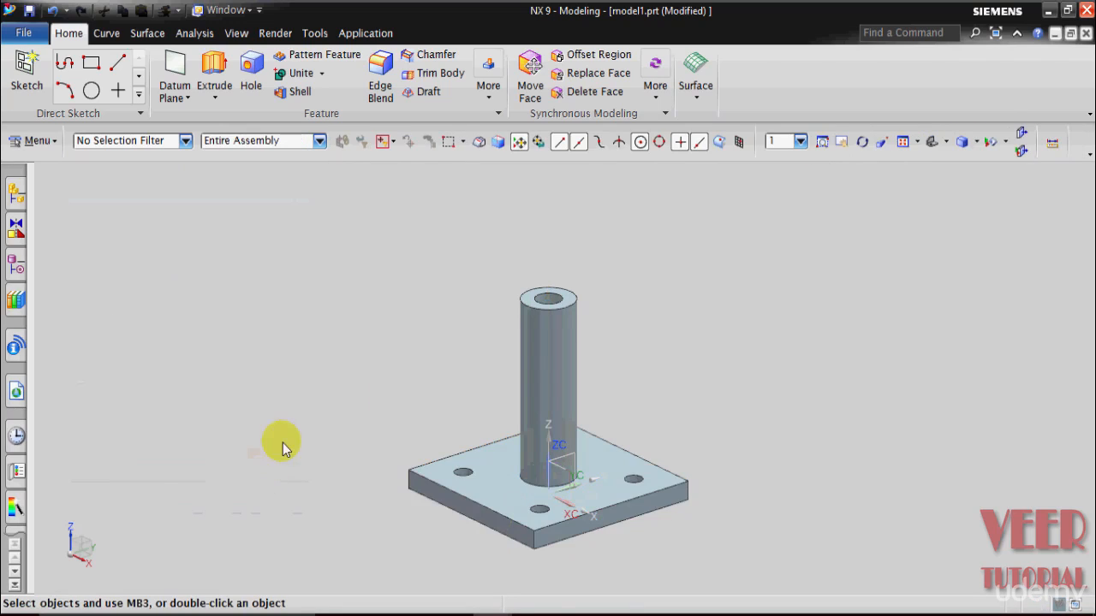
Compare the orientation and central block of the finished model 7 part with model1, then return to model1.
middle_drag(552, 392, 753, 462)
mouse_move(492, 612)
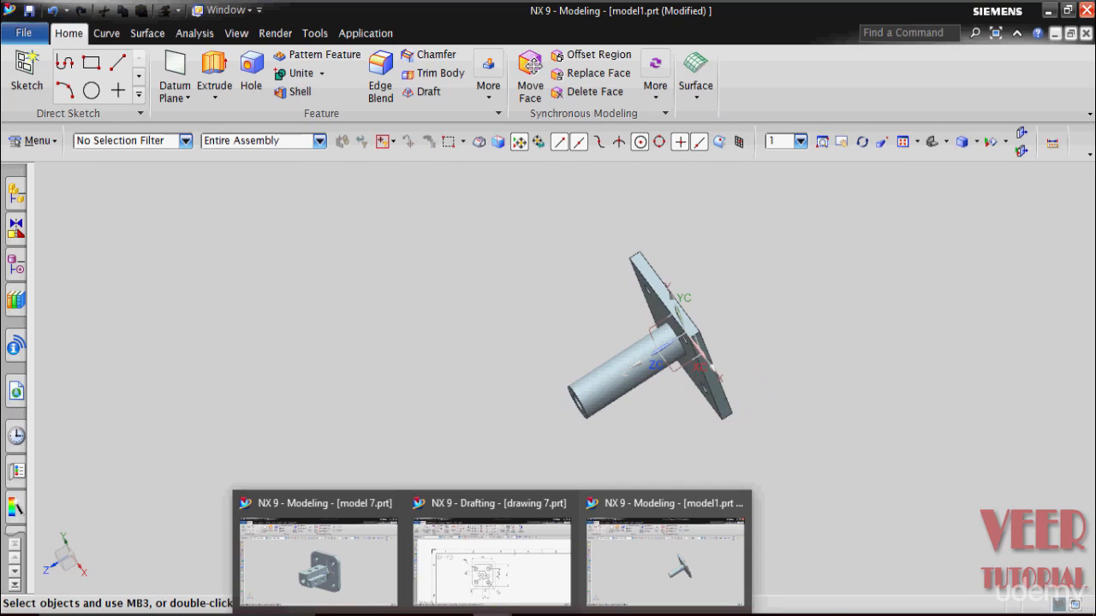
click(300, 555)
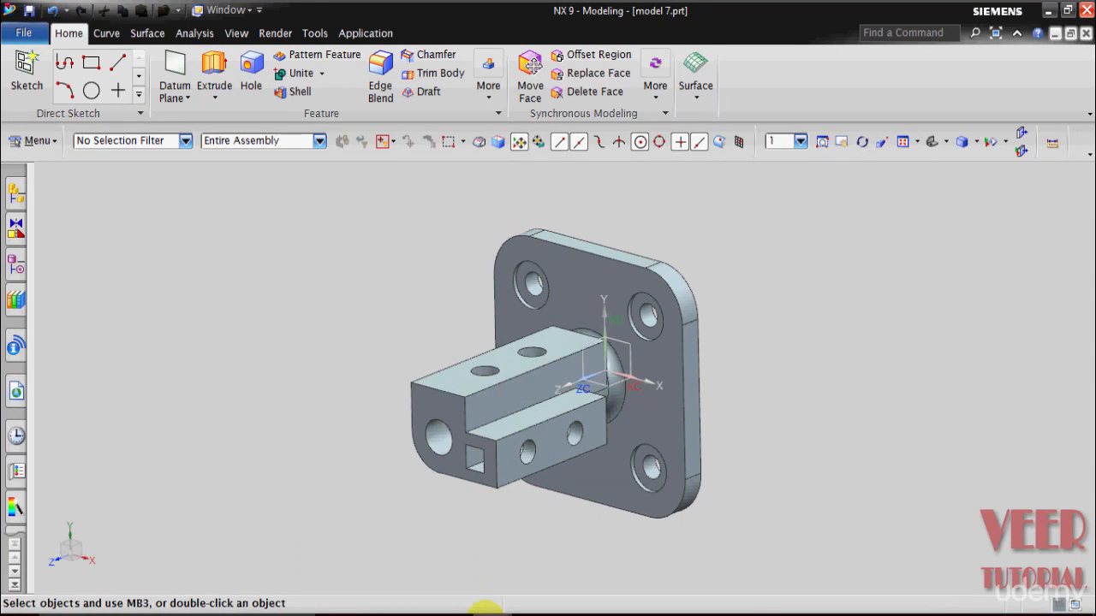
mouse_move(484, 609)
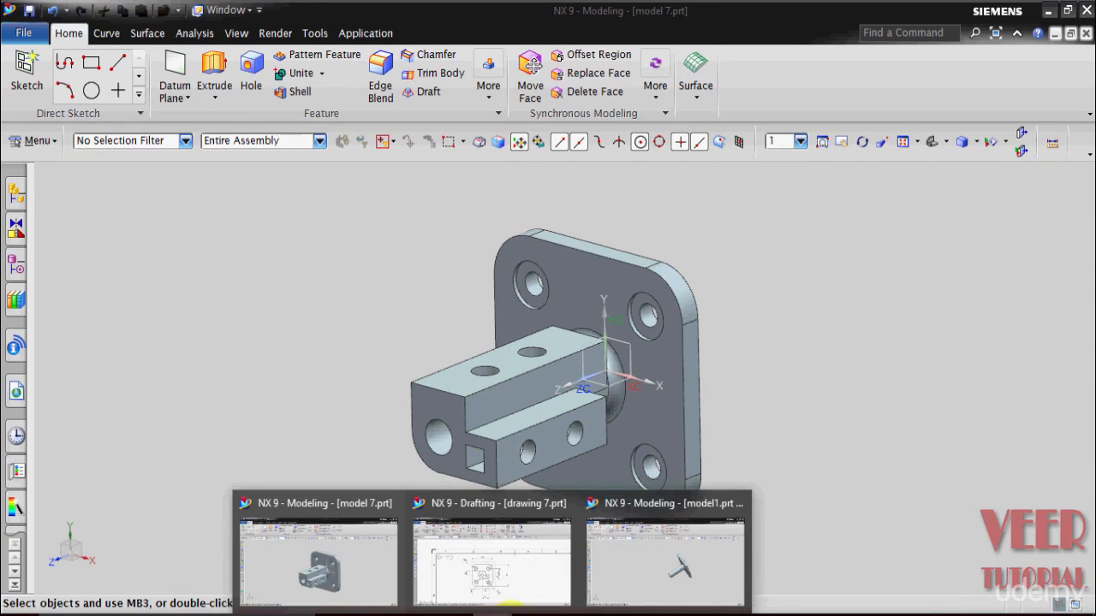
click(638, 561)
mouse_move(813, 420)
middle_down()
mouse_move(836, 379)
mouse_move(826, 404)
middle_up()
click(214, 98)
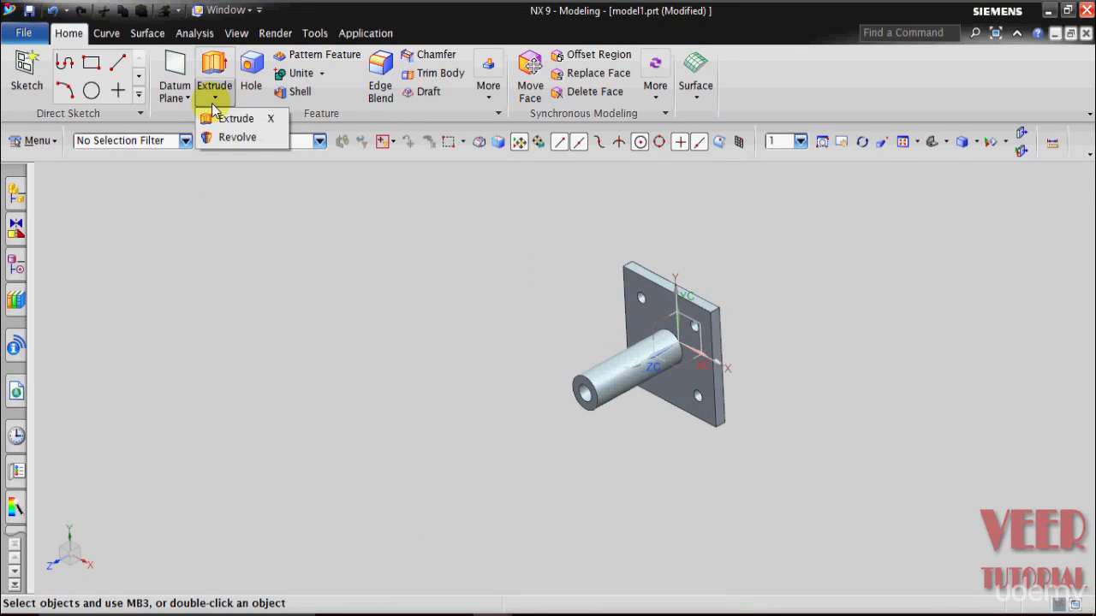
click(226, 115)
scroll(613, 245, up, 2)
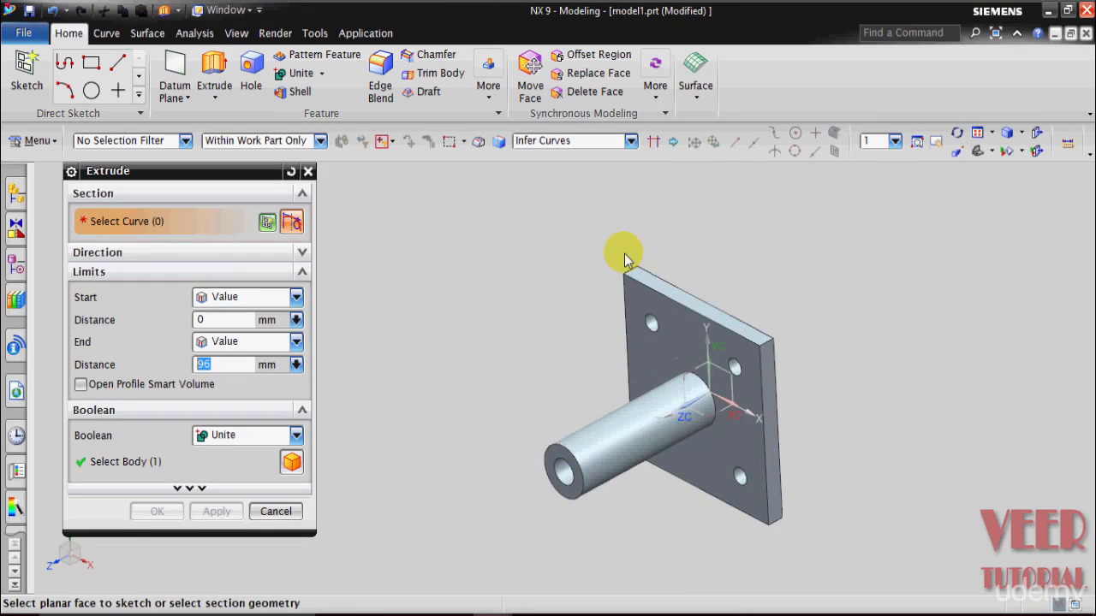
click(272, 508)
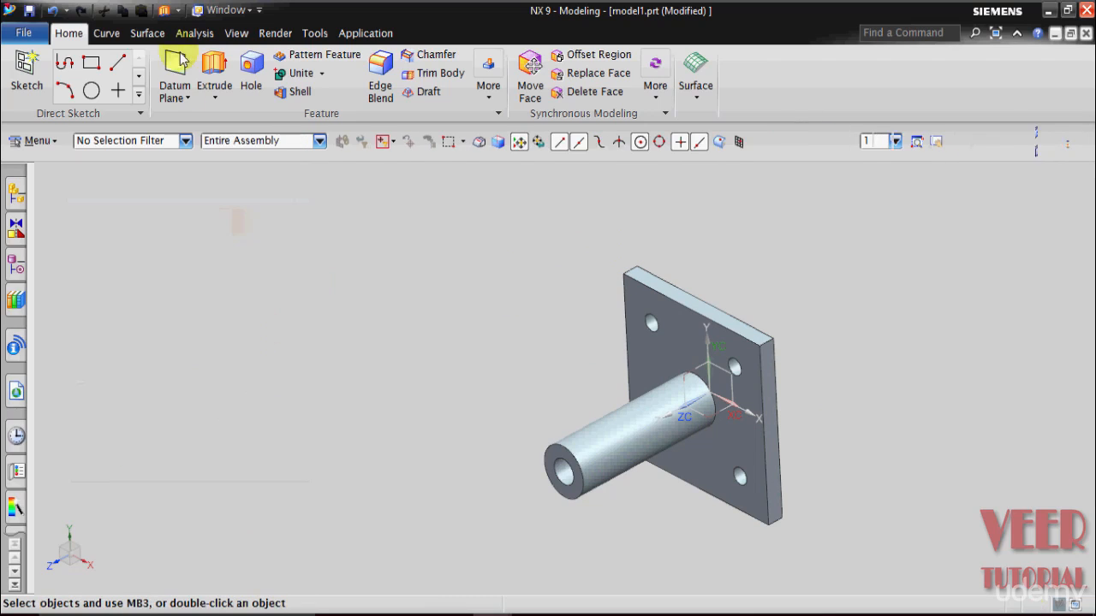
Define an At Distance datum plane offset 20 mm from the XZ plane of the datum coordinate system.
click(177, 73)
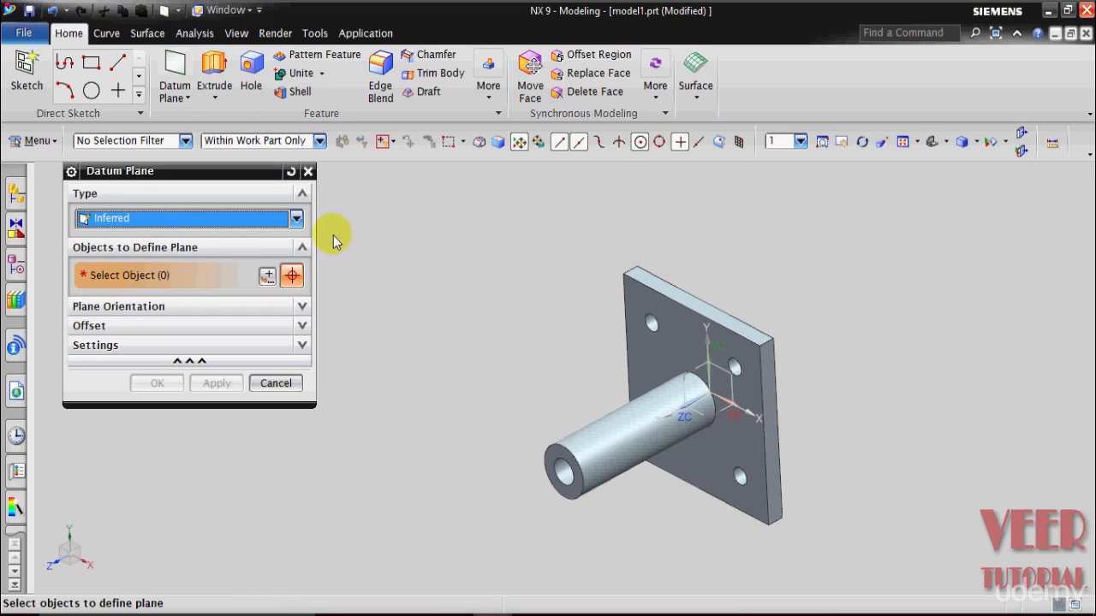
click(177, 219)
click(93, 252)
scroll(745, 415, up, 3)
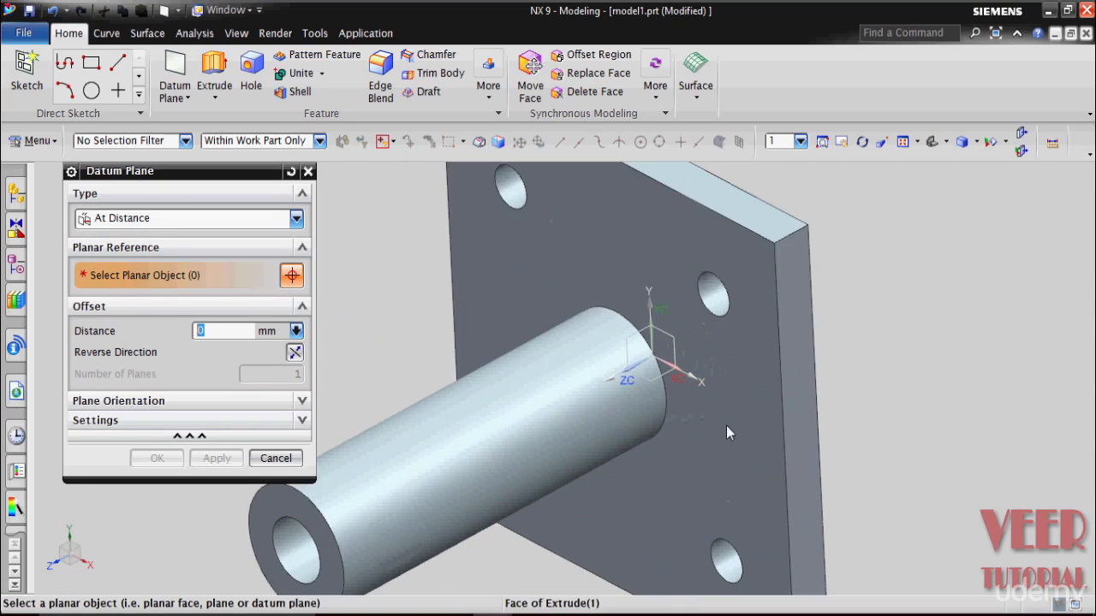
click(655, 387)
click(775, 392)
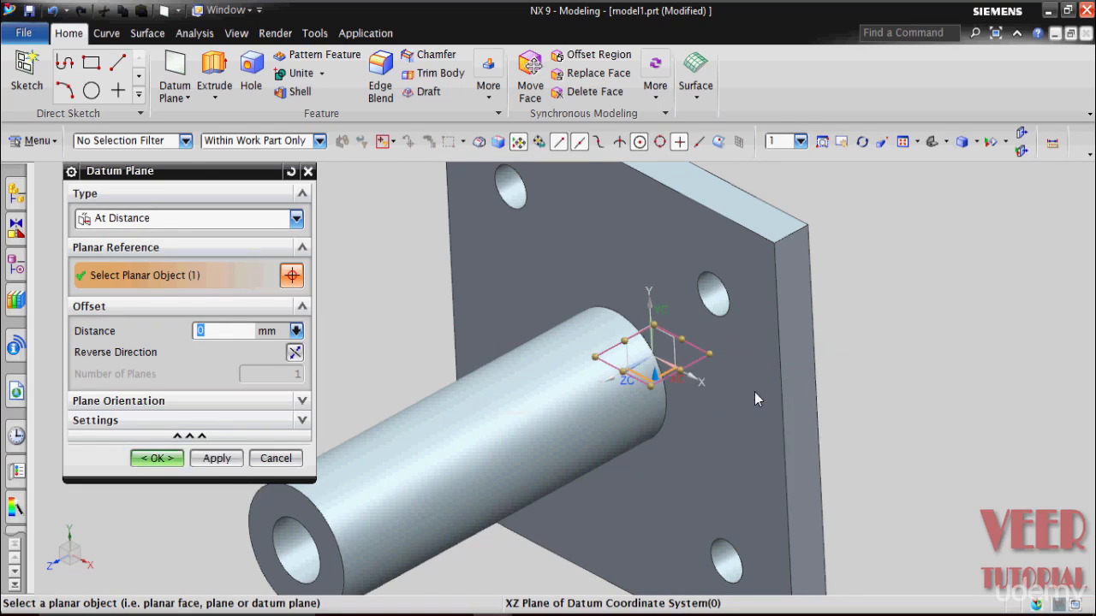
scroll(890, 402, down, 3)
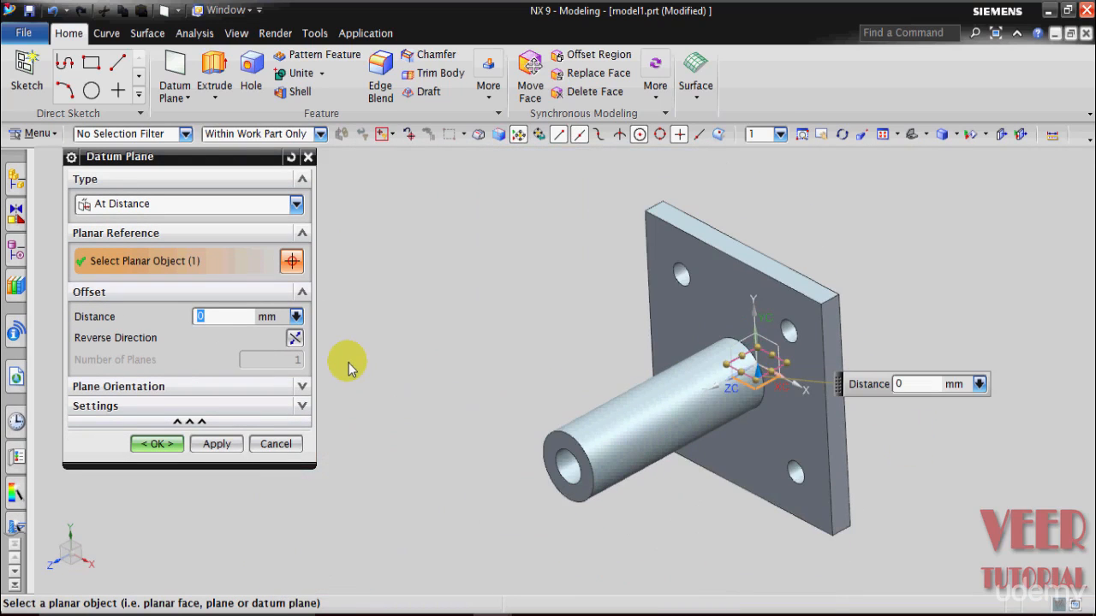
key(Return)
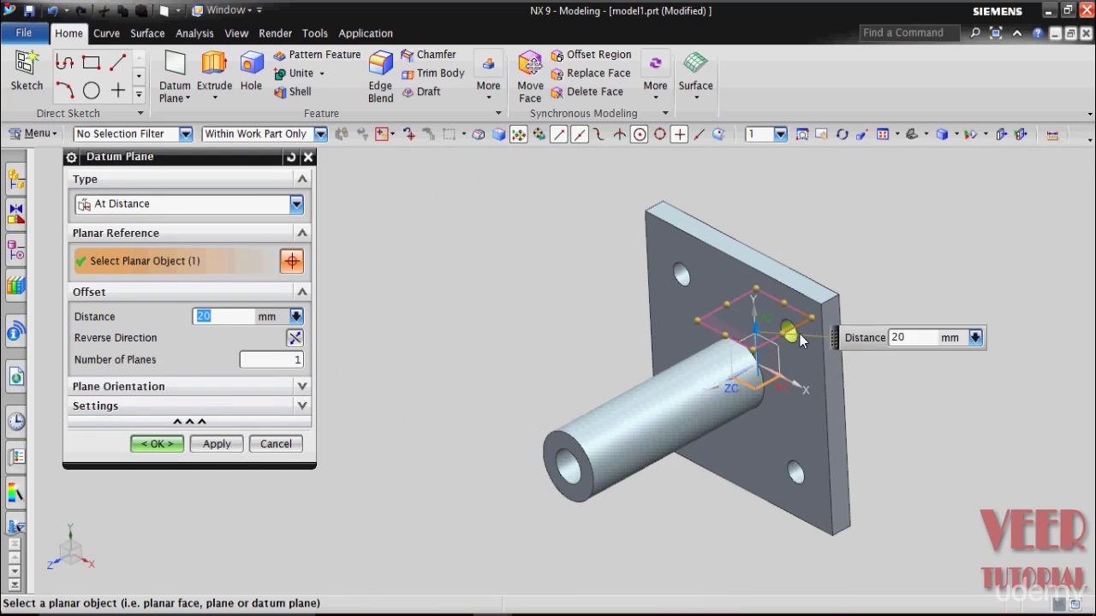
Enlarge the datum plane over the cylinder to about 100 by 77 mm and create it.
drag(732, 345, 606, 399)
drag(669, 335, 600, 285)
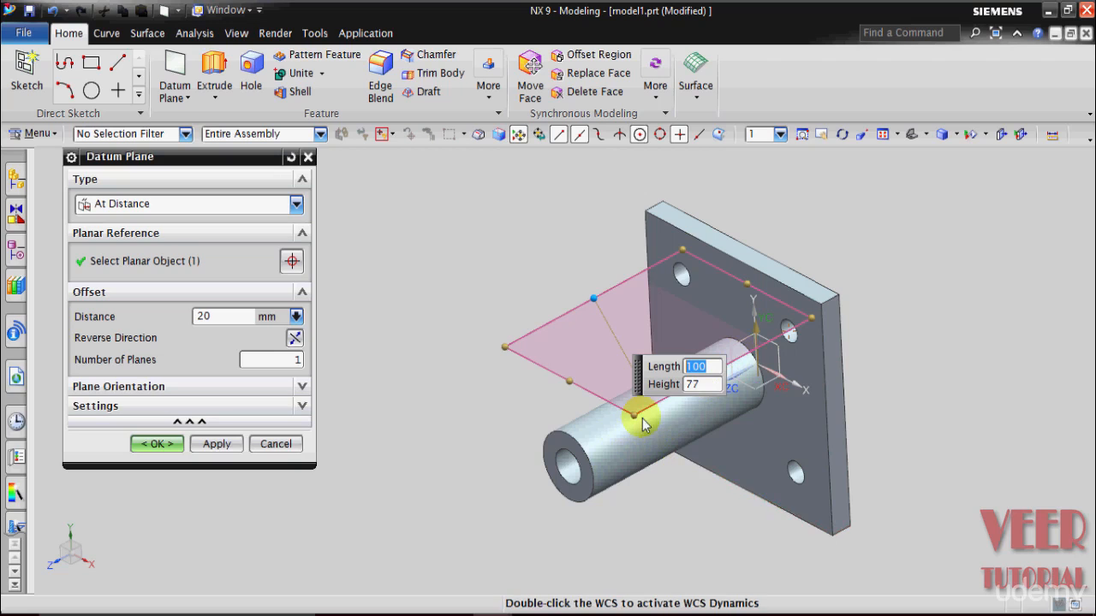
click(157, 444)
Start a new Extrude with its section sketch on the offset datum plane above the cylinder.
middle_drag(306, 357, 339, 334)
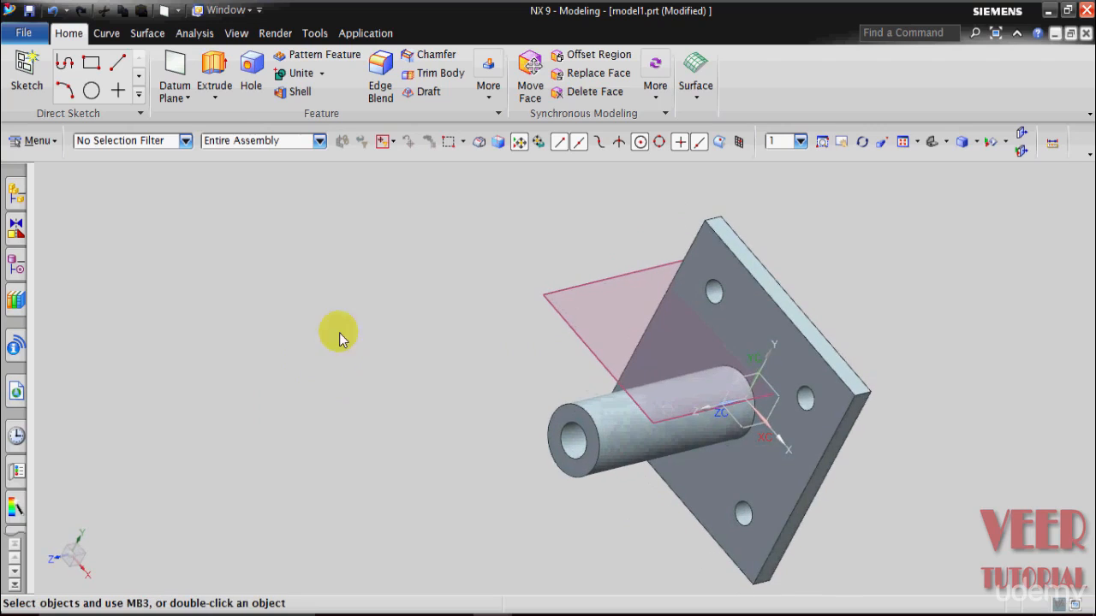
click(214, 97)
click(224, 115)
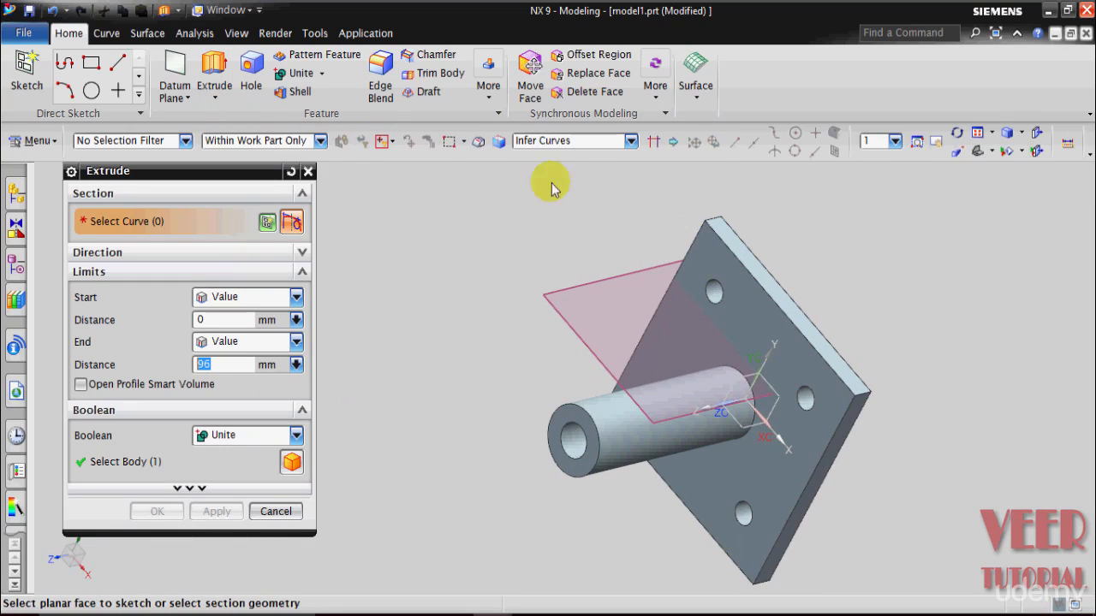
click(557, 287)
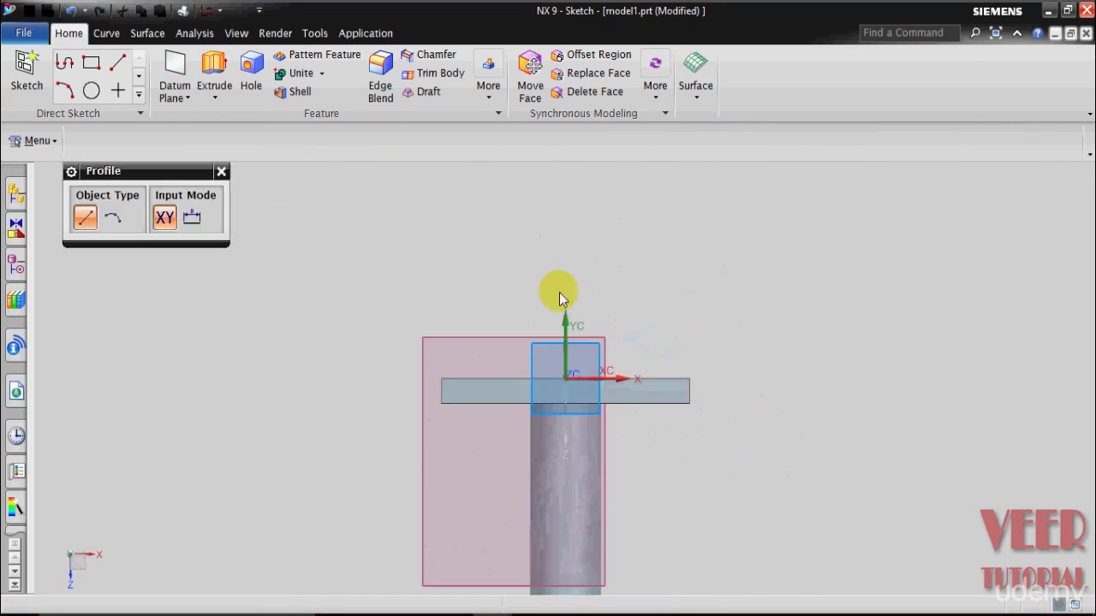
Sketch a two-point rectangle 30 mm wide and 90 mm high over the cylinder, starting from its free-end corner.
scroll(573, 271, down, 3)
scroll(582, 379, up, 3)
scroll(555, 561, up, 2)
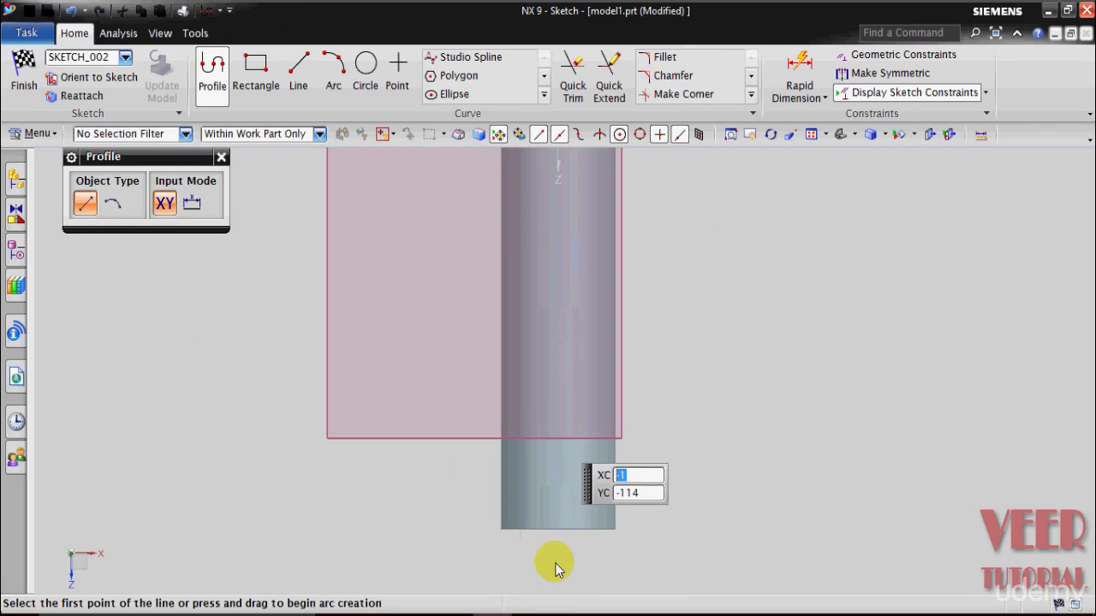
scroll(554, 565, down, 1)
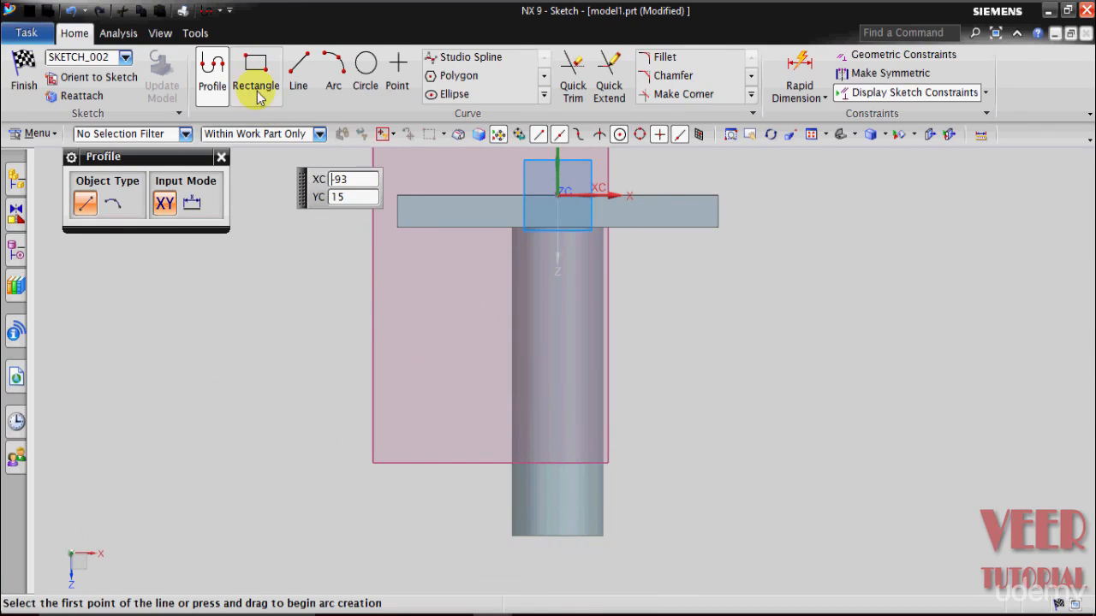
click(257, 85)
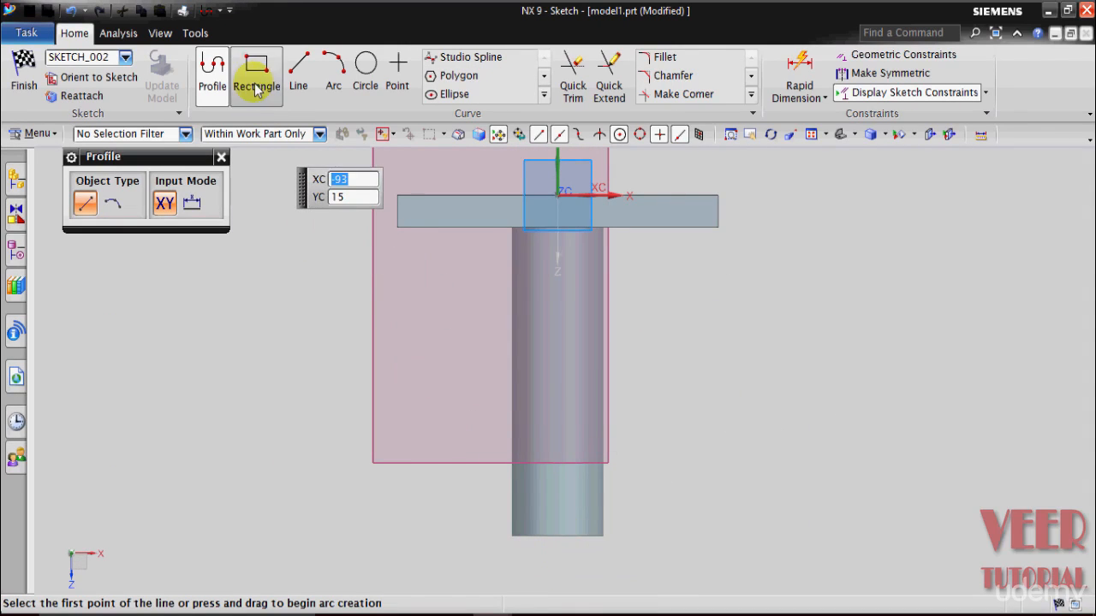
click(604, 546)
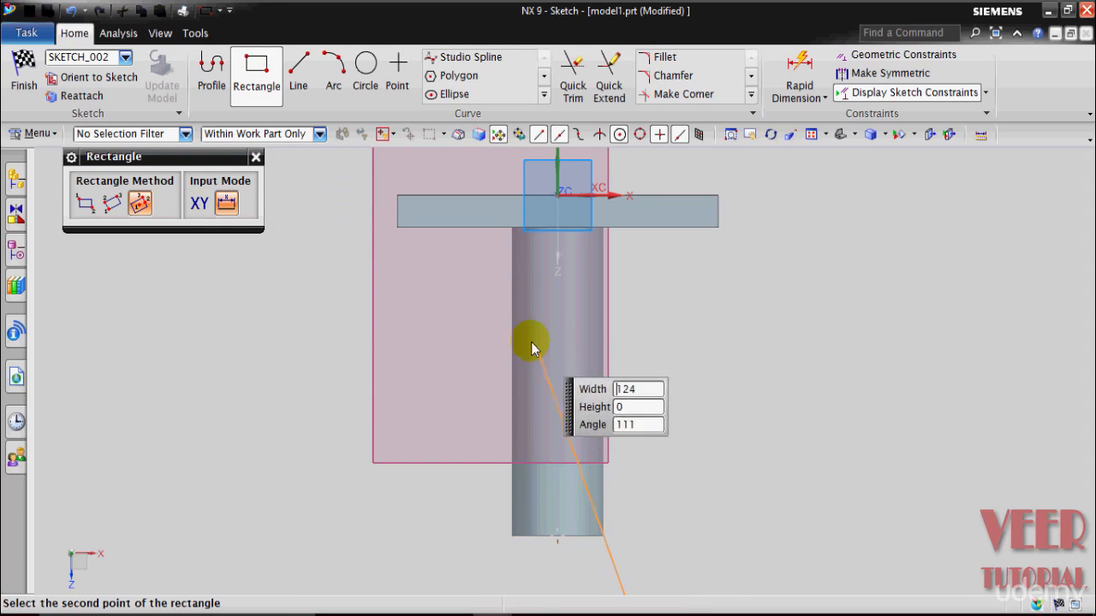
click(85, 204)
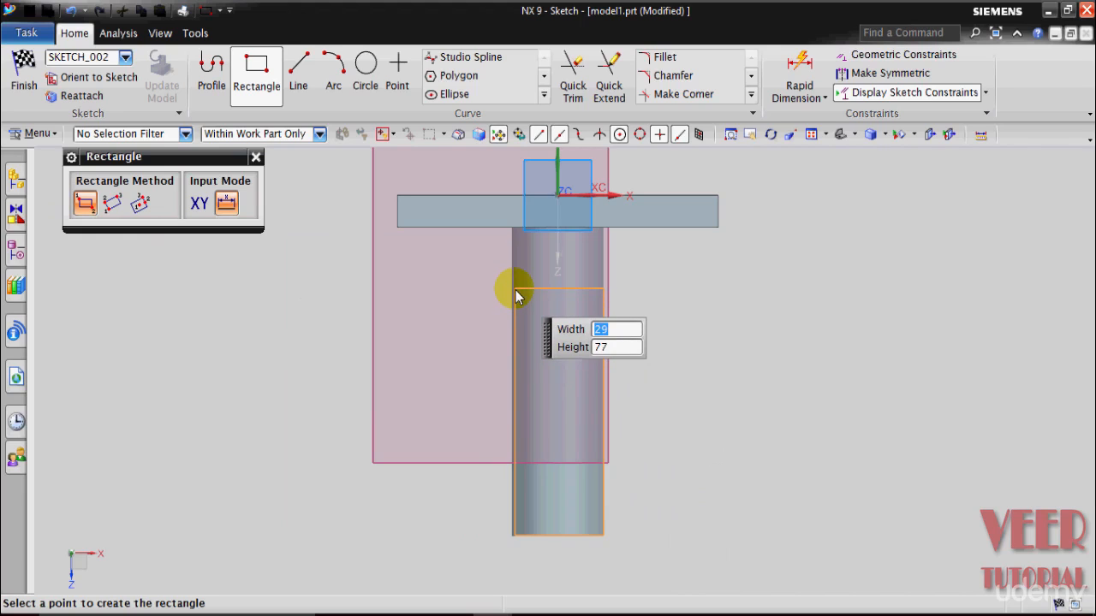
text(30)
key(Tab)
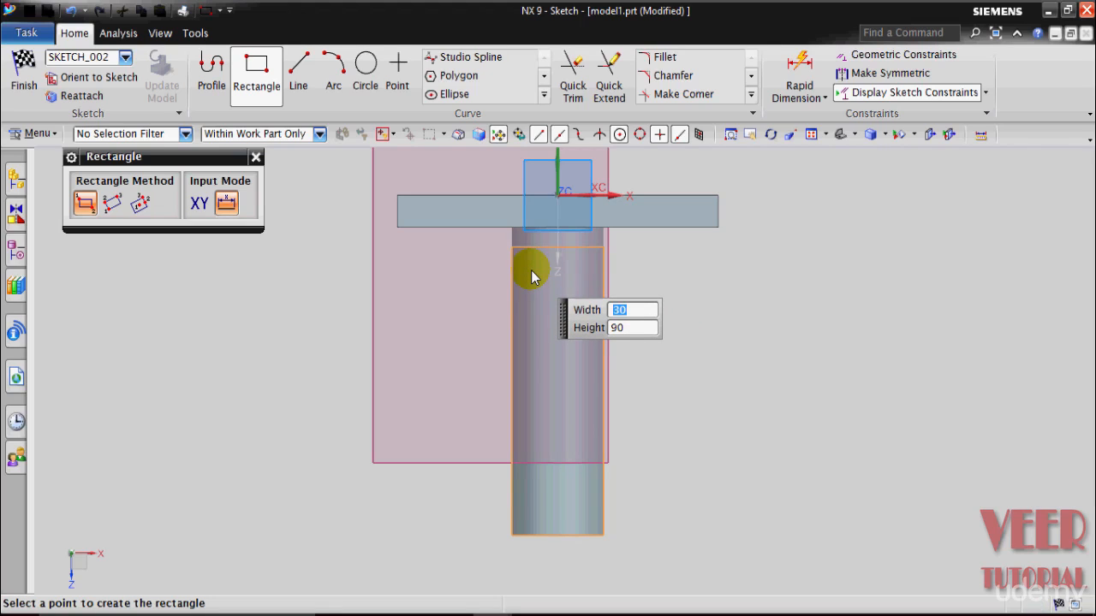
click(499, 260)
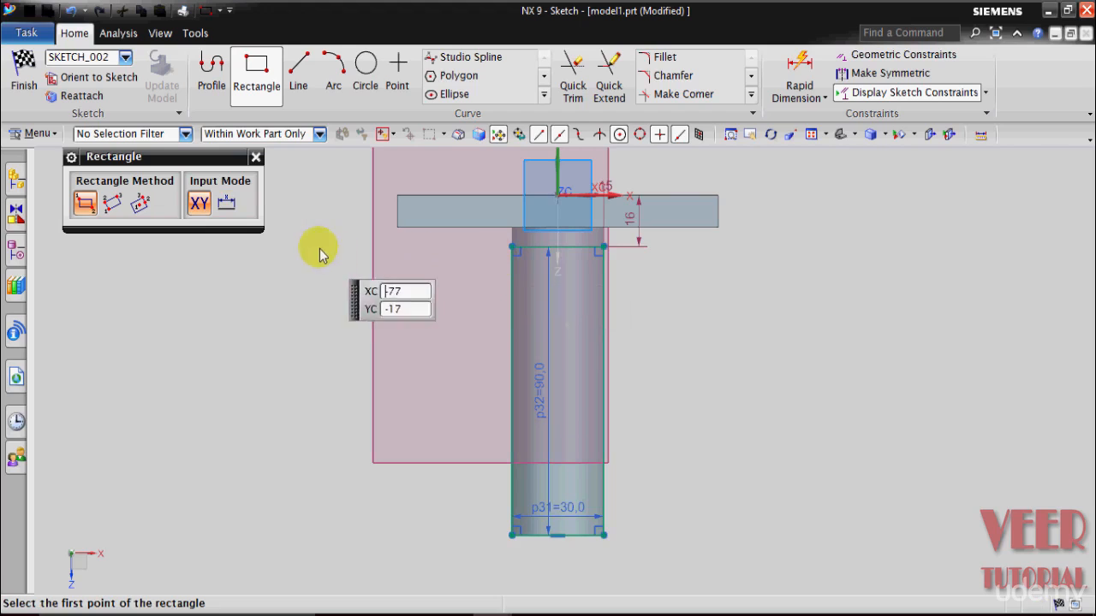
click(256, 157)
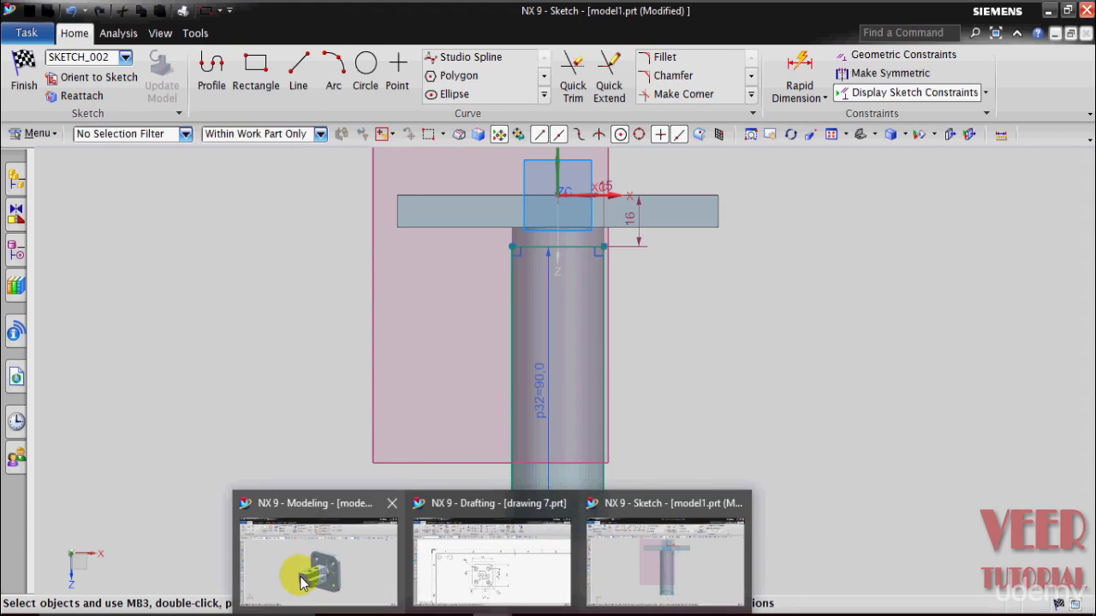
Check the block shape on the finished model 7 part, then return to the model1 sketch.
click(294, 574)
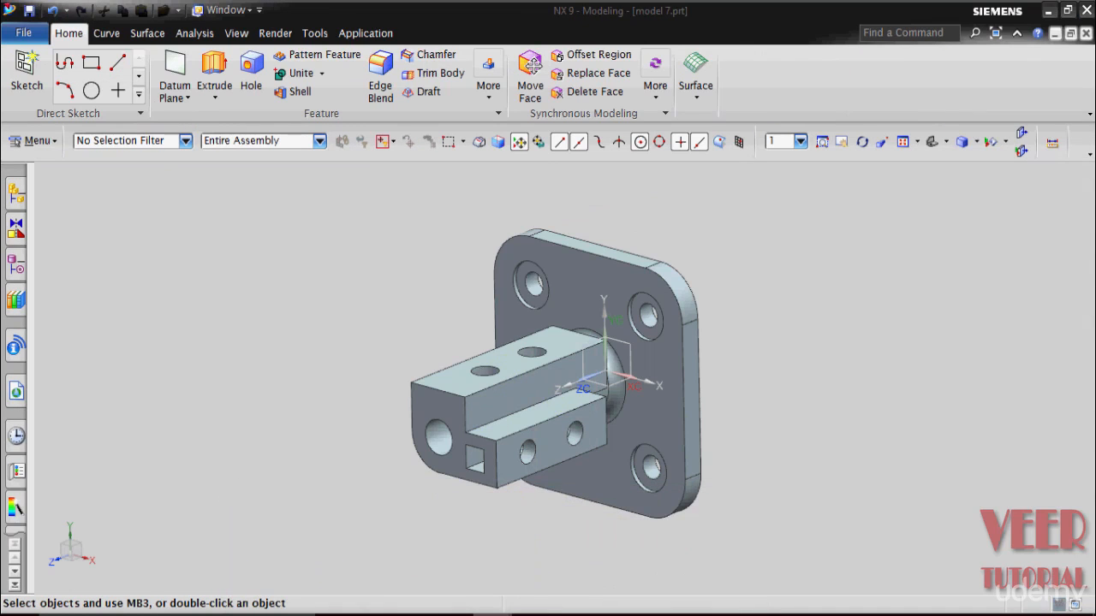
click(607, 478)
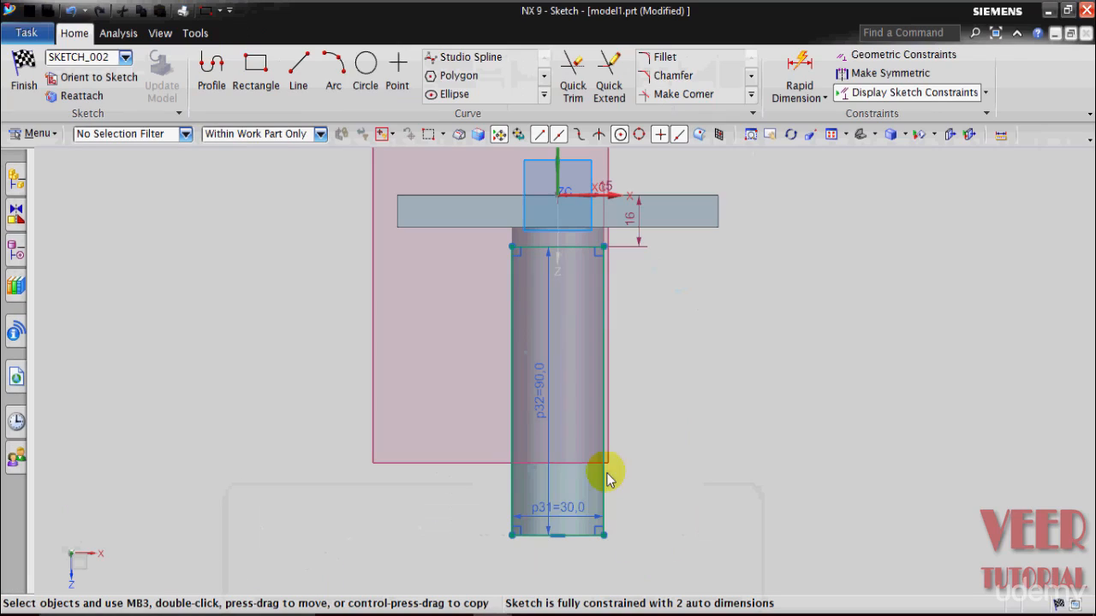
Sketch a 12 mm diameter circle on the rectangle's lengthwise centerline, about 31 mm from the rectangle's plate-side edge.
click(364, 82)
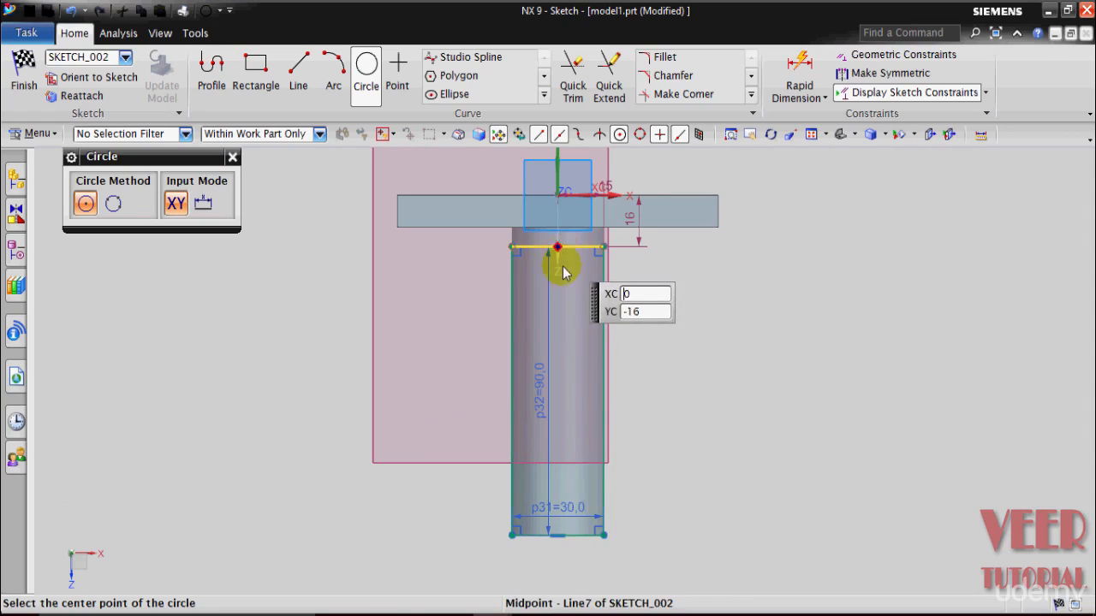
scroll(659, 300, up, 3)
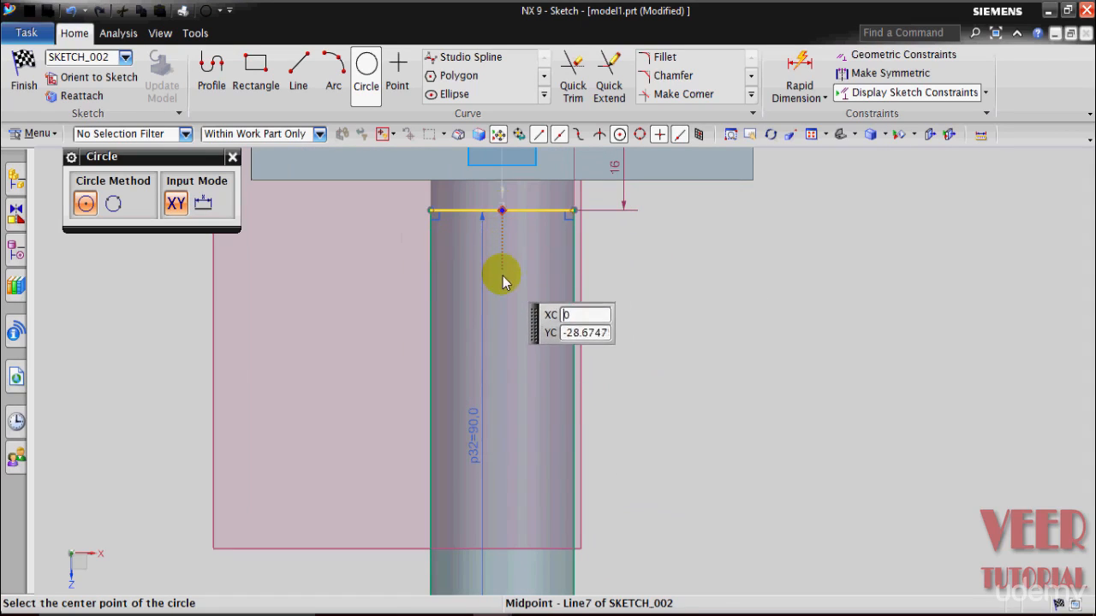
click(502, 369)
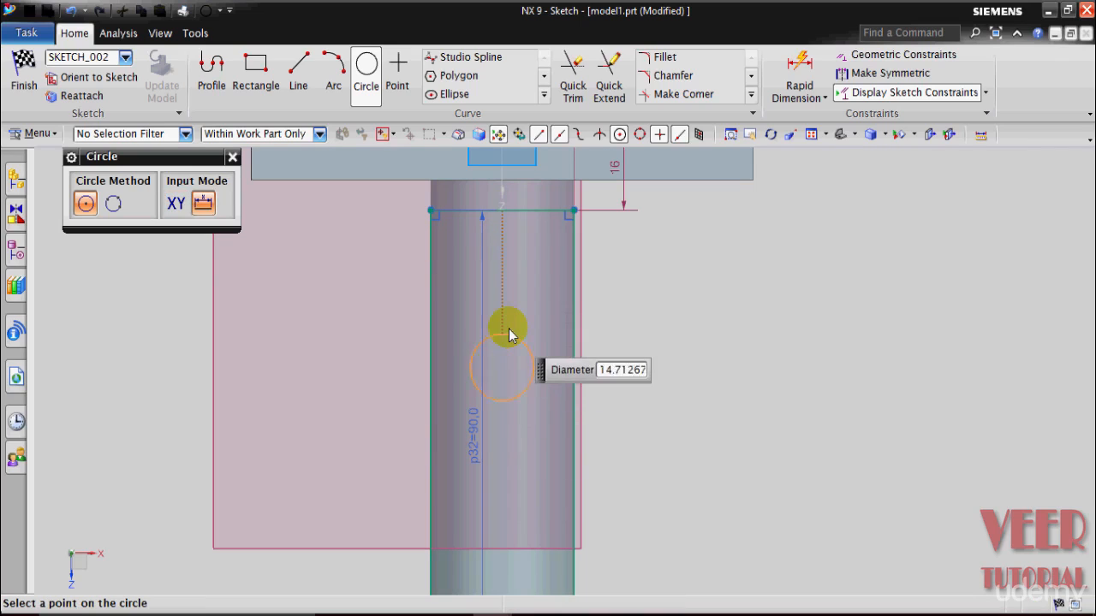
text(12)
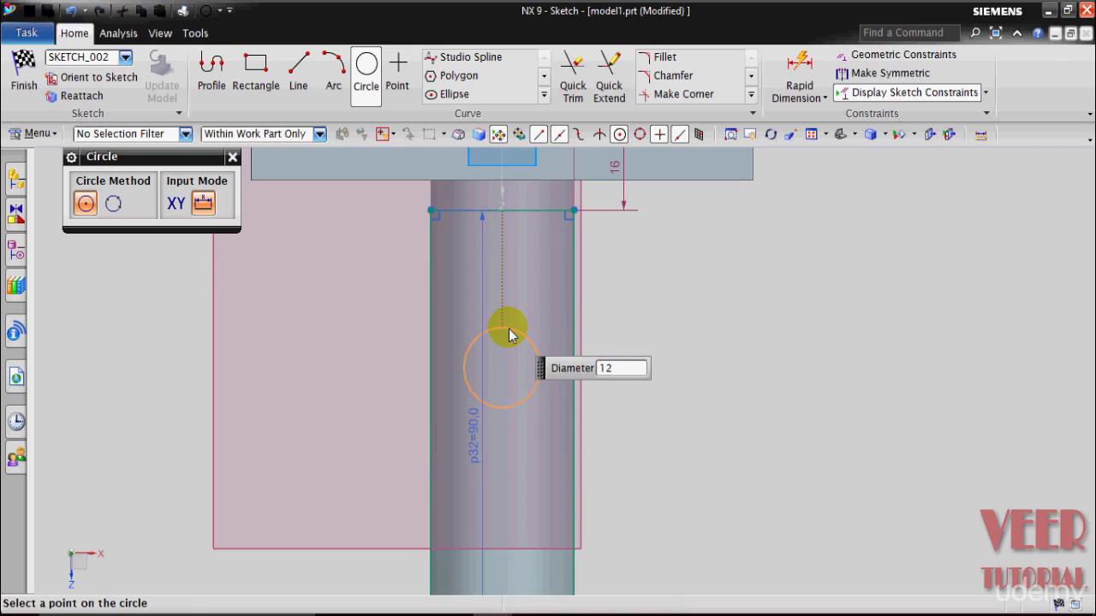
key(Return)
Add a second 12 mm circle on the same centerline, about 27.5 mm from the rectangle's free-end edge.
scroll(509, 329, down, 3)
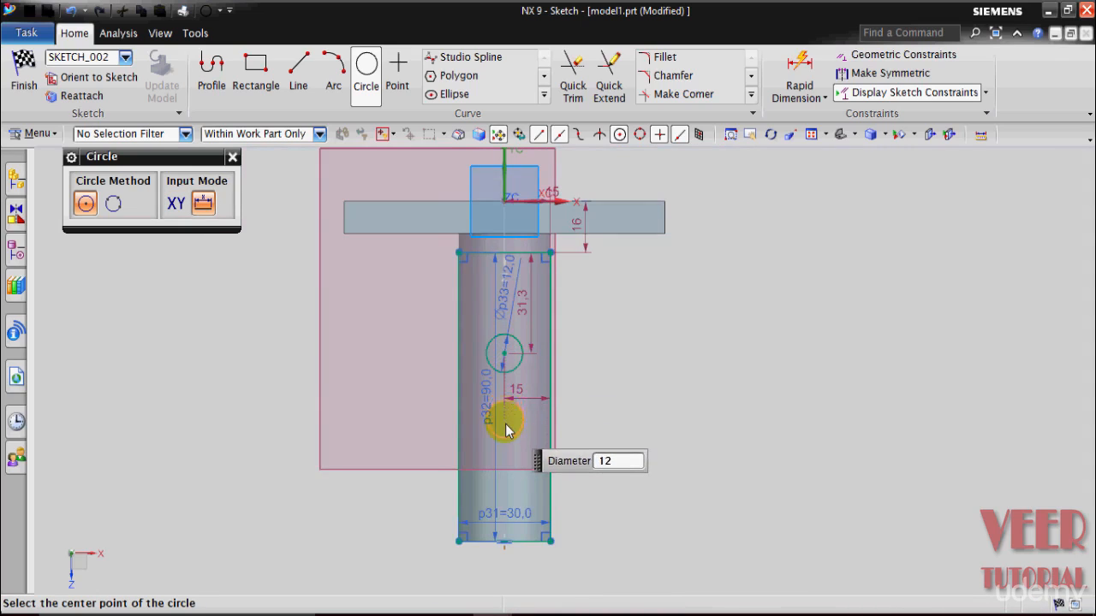
scroll(505, 432, up, 2)
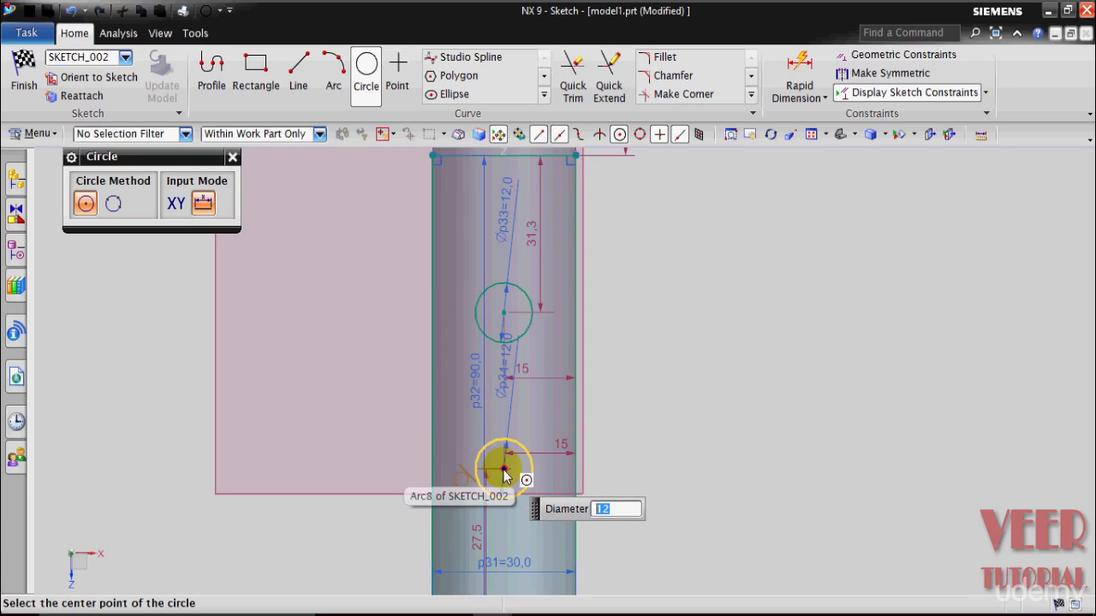
click(503, 470)
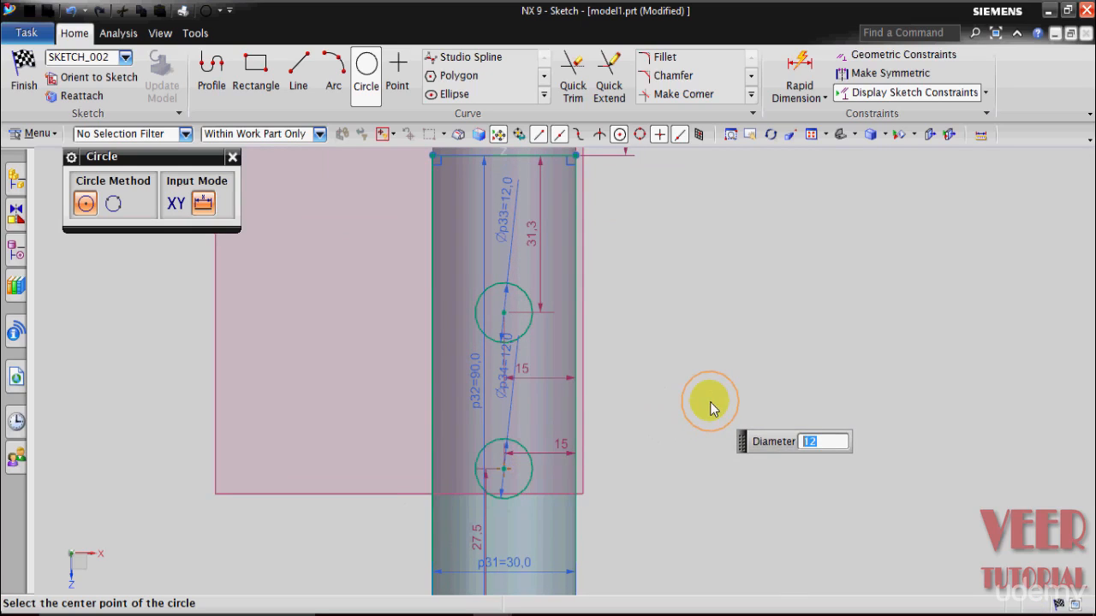
key(Escape)
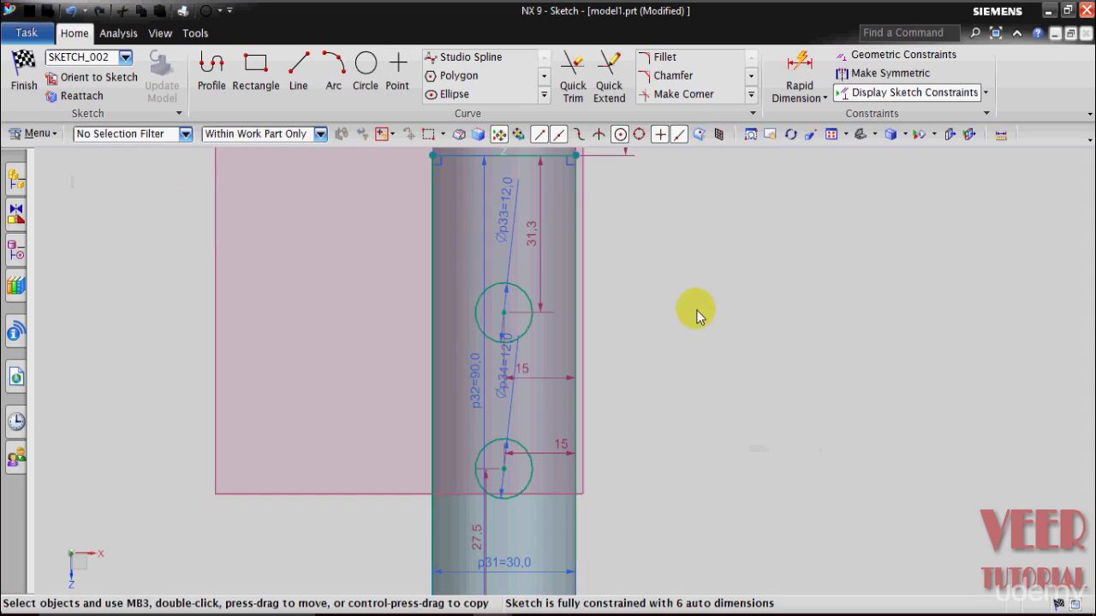
scroll(697, 310, down, 1)
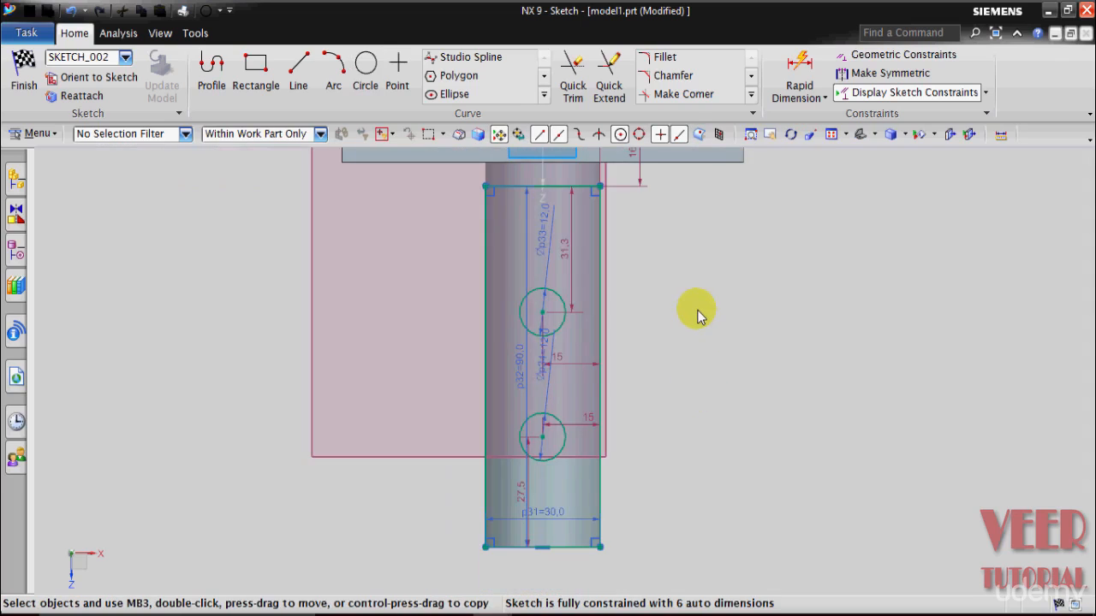
Set the distance from each circle's center to its nearest short edge of the rectangle to 30 mm.
double_click(566, 250)
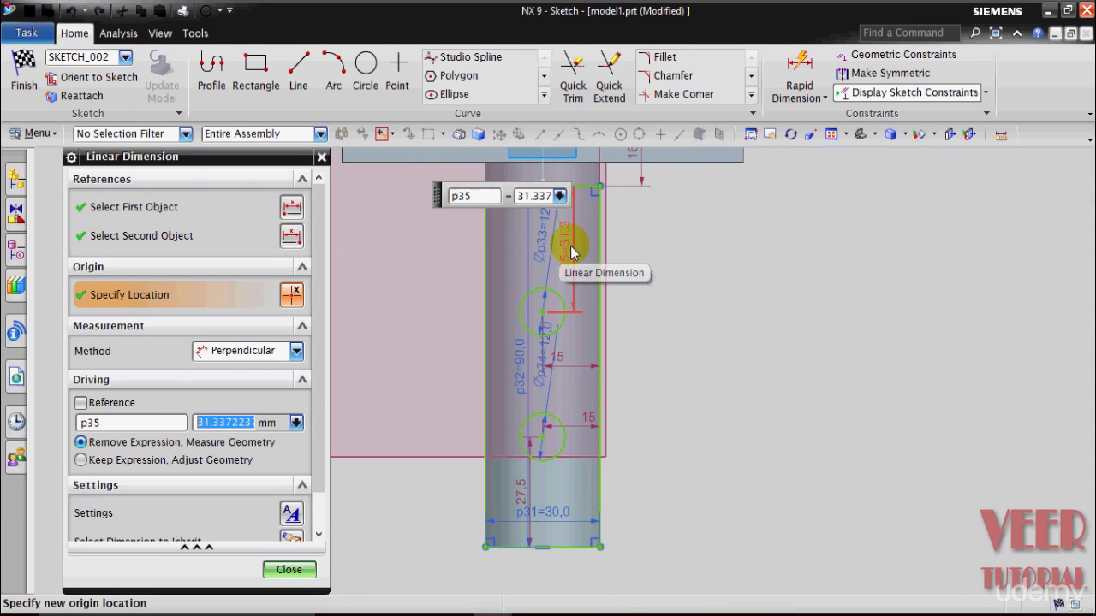
click(289, 569)
scroll(502, 556, up, 3)
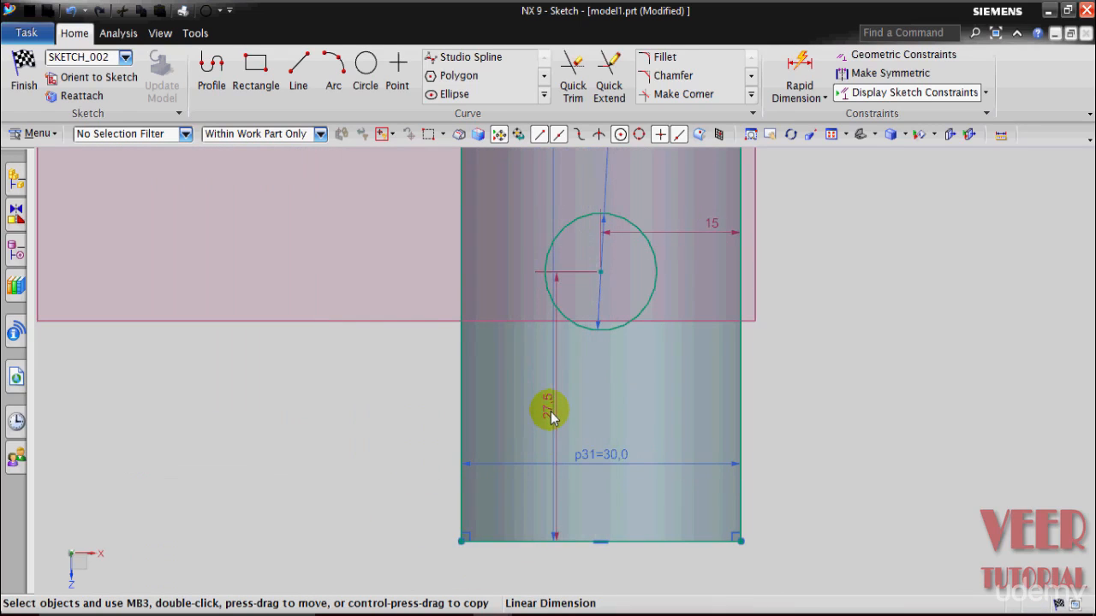
double_click(551, 412)
text(3)
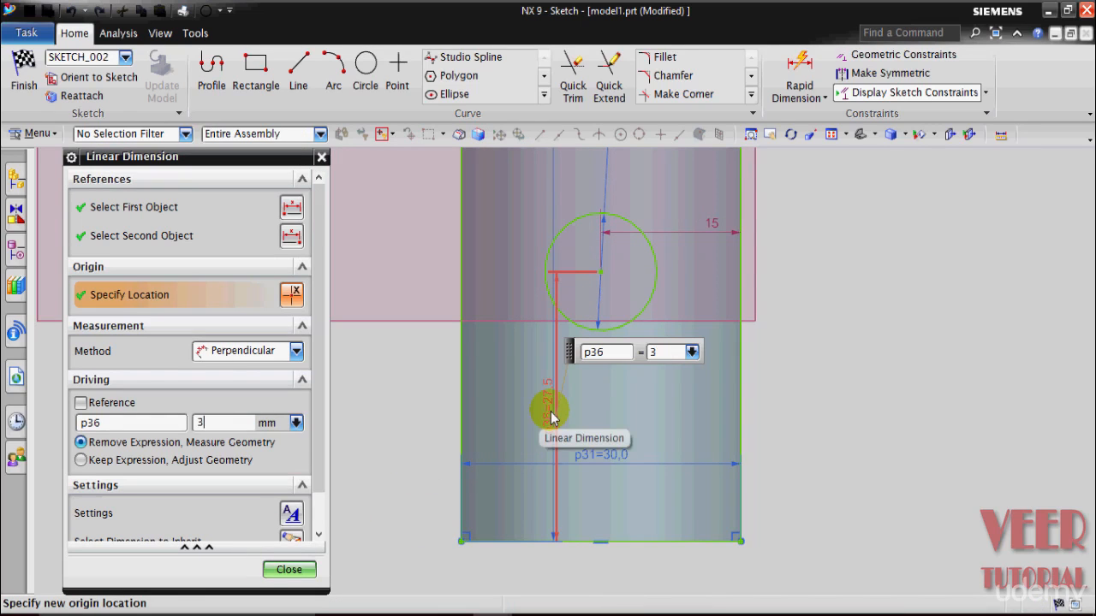
text(0)
key(Return)
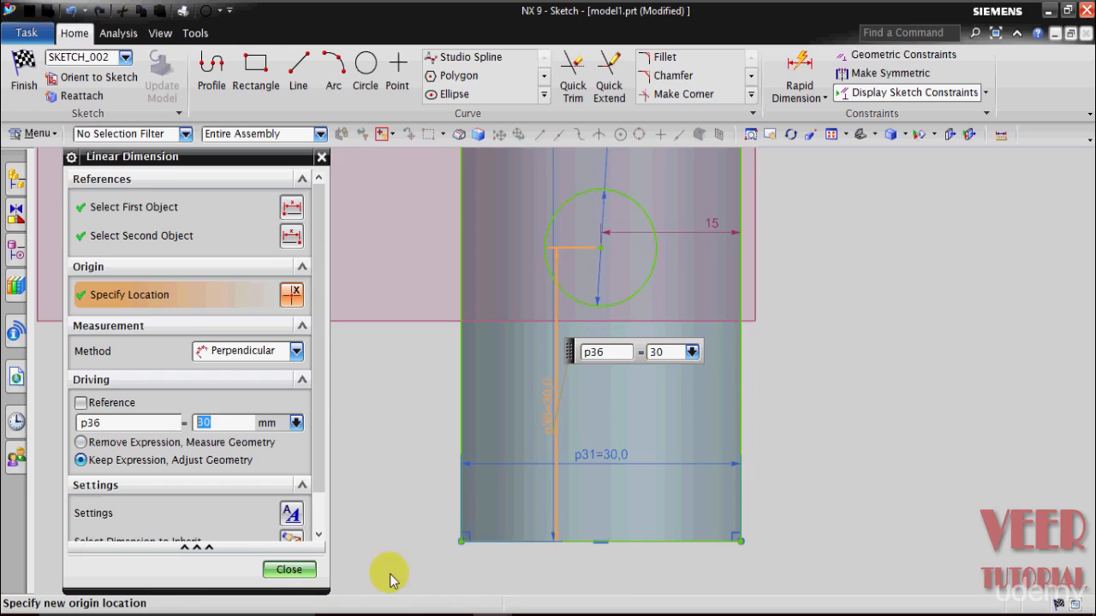
click(287, 574)
Finish the section sketch and flip the extrusion toward the cylinder with an end distance of 19 mm.
scroll(537, 318, down, 3)
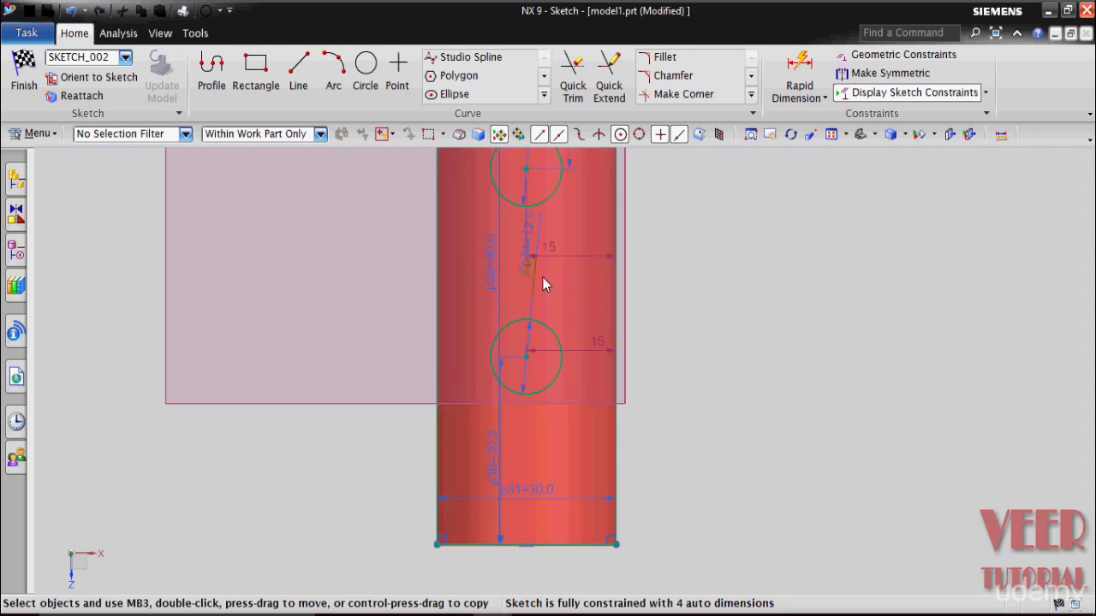
scroll(565, 398, down, 2)
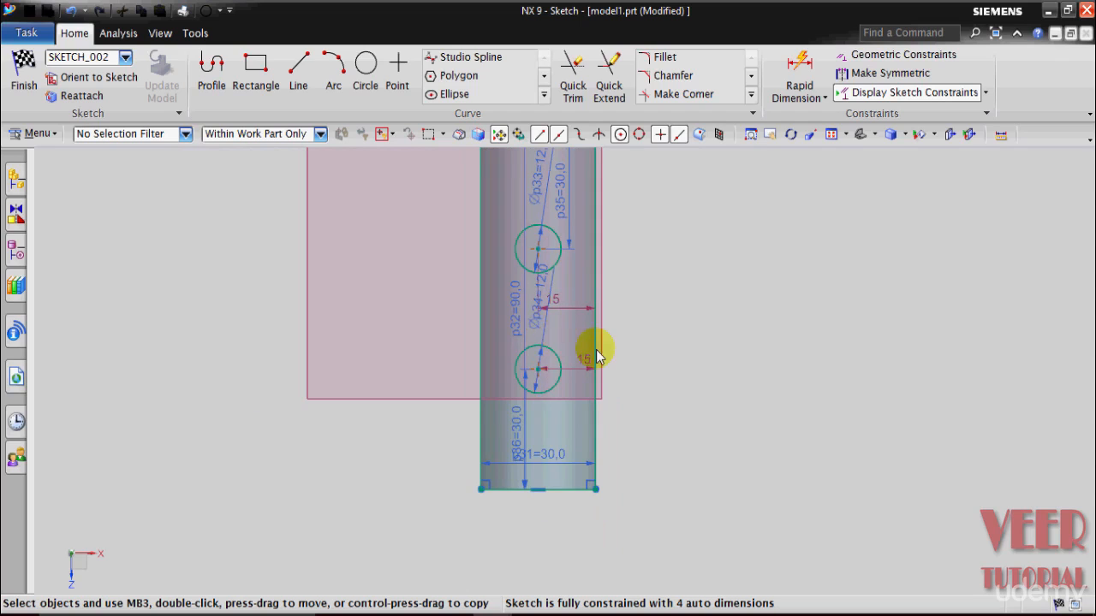
click(22, 68)
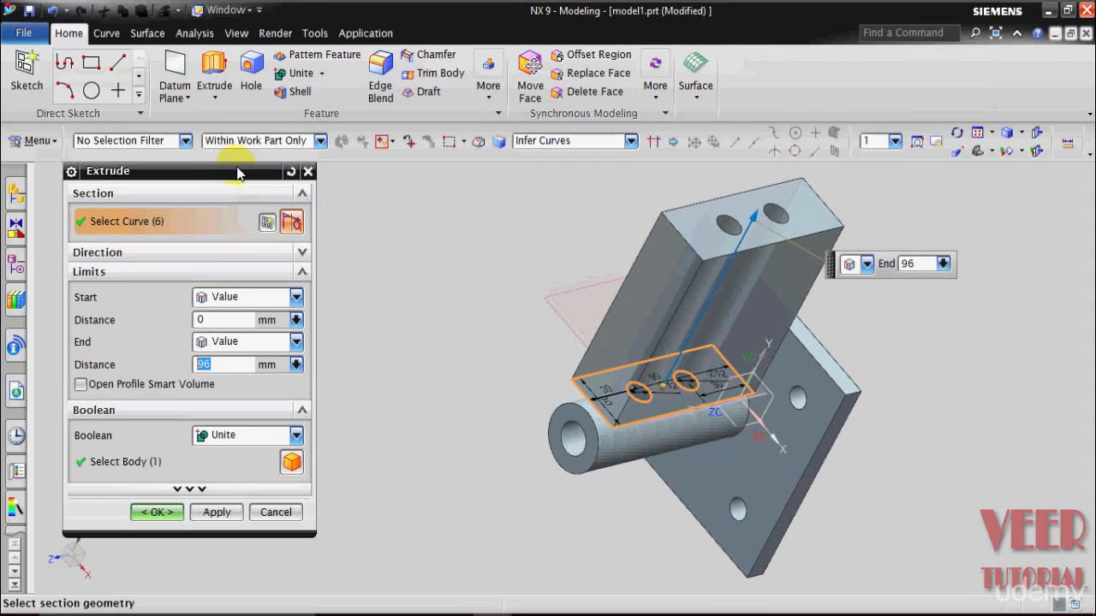
mouse_move(419, 248)
middle_down()
mouse_move(452, 228)
mouse_move(425, 245)
middle_up()
scroll(425, 246, down, 1)
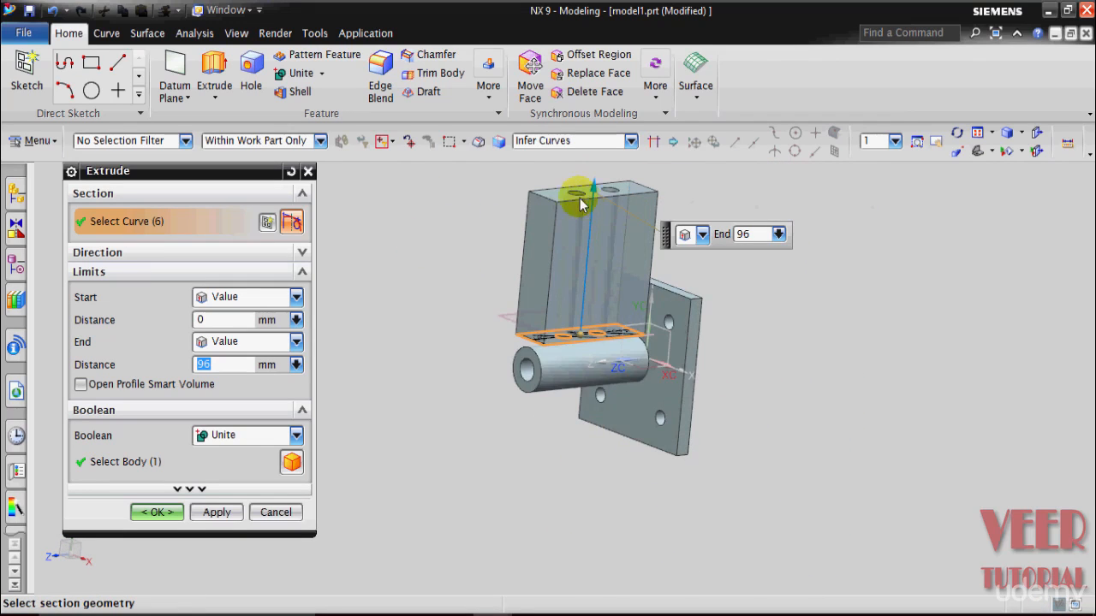
scroll(580, 197, up, 3)
drag(615, 190, 579, 521)
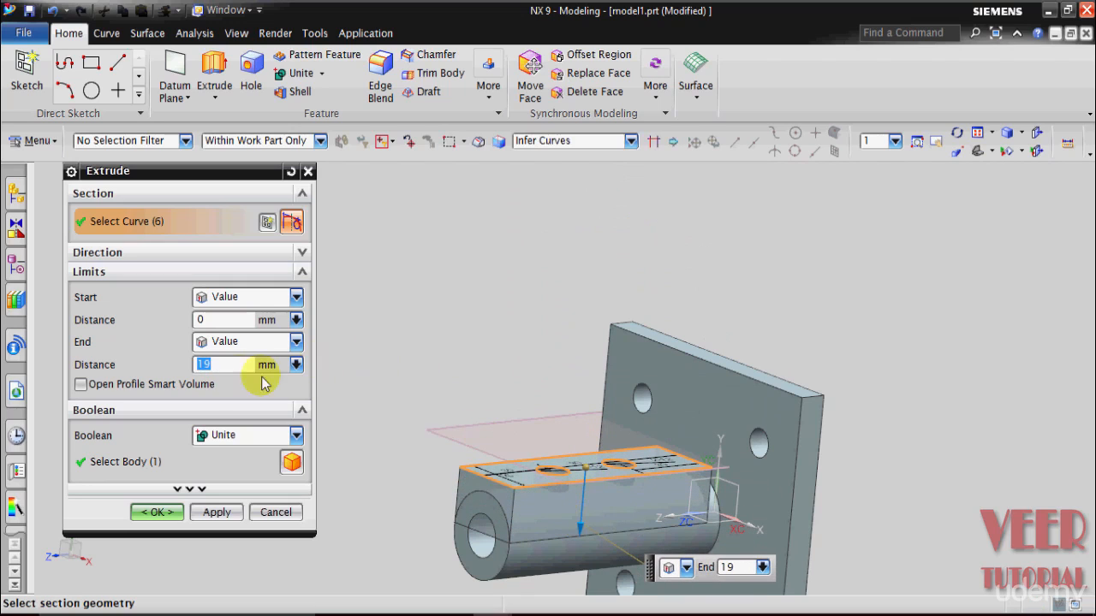
End the extrusion Until Selected at the cylinder's outer face and create it united with the body.
click(231, 343)
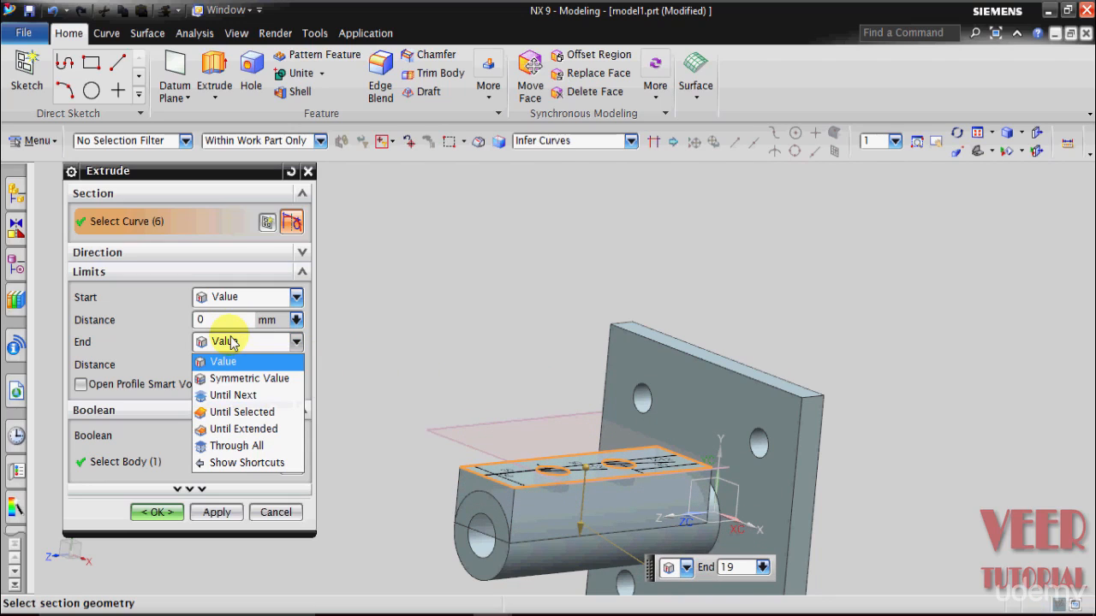
click(237, 413)
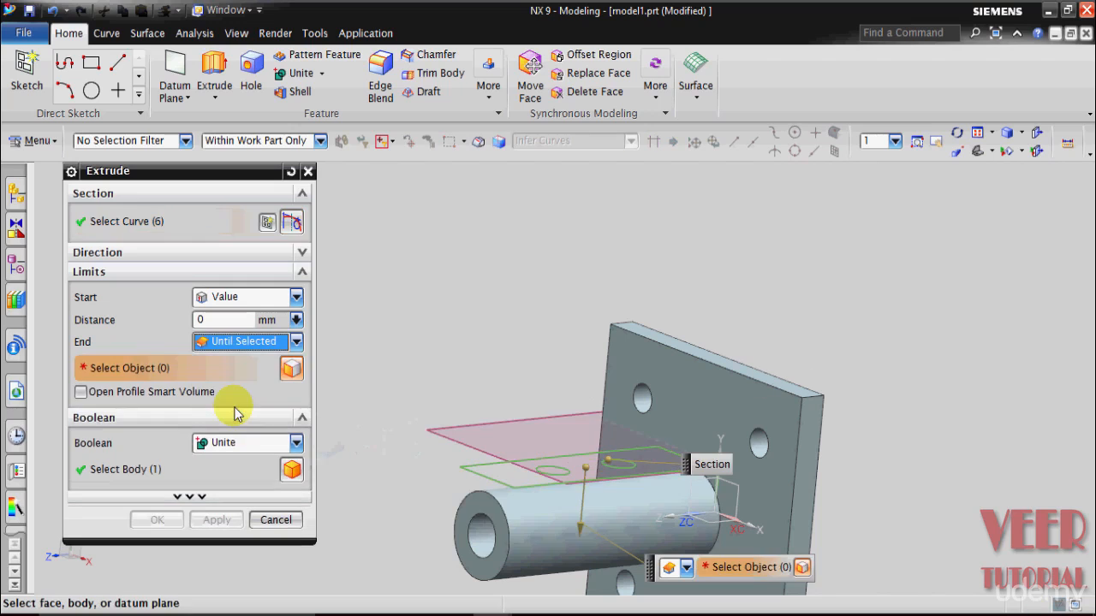
middle_drag(440, 317, 468, 331)
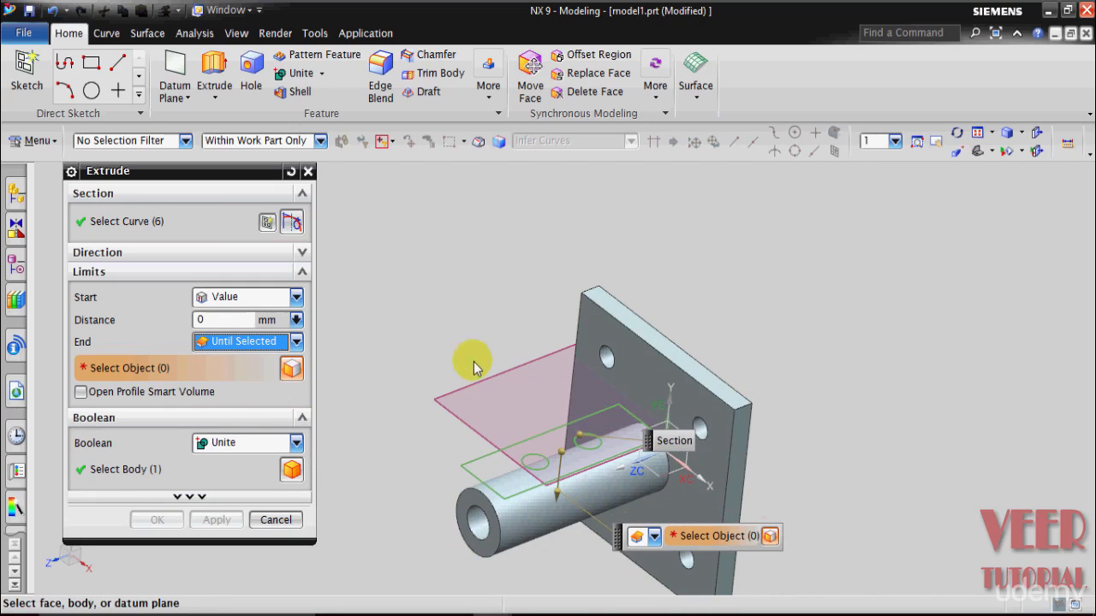
scroll(562, 561, up, 3)
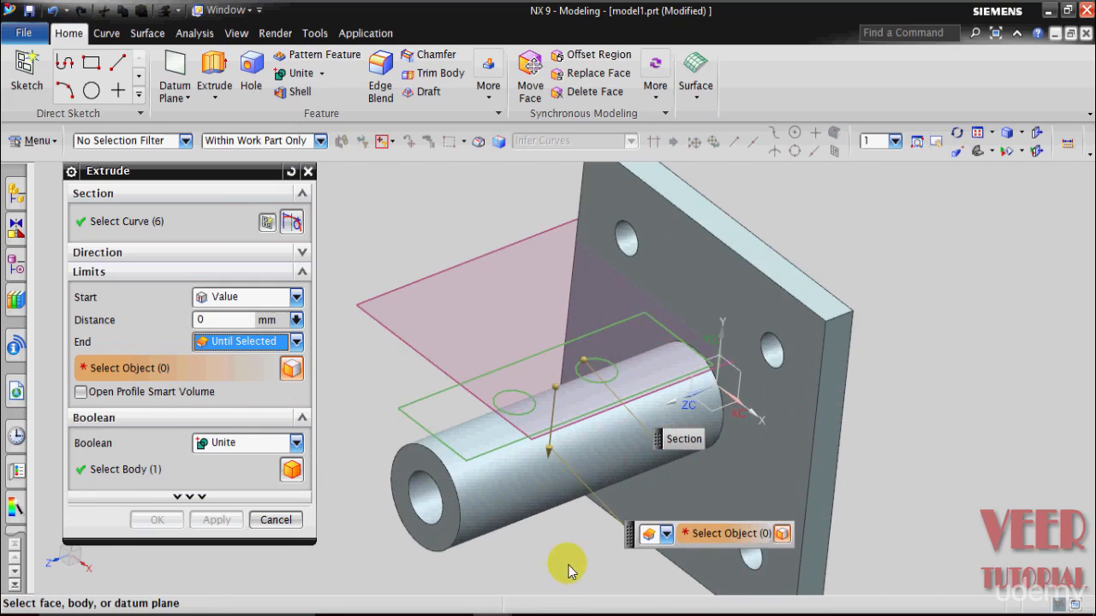
click(504, 475)
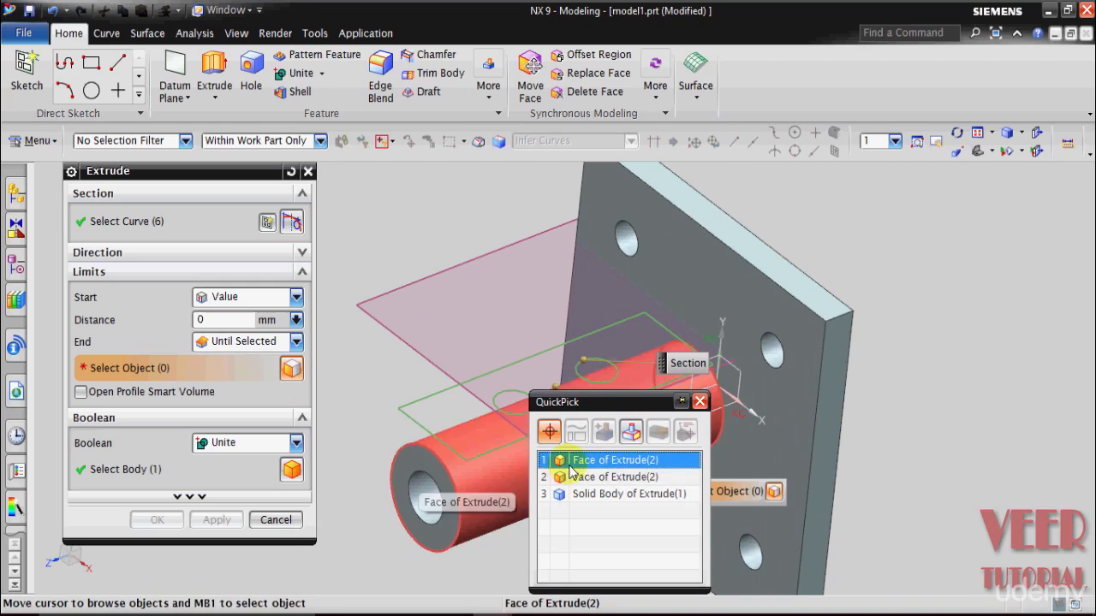
click(614, 460)
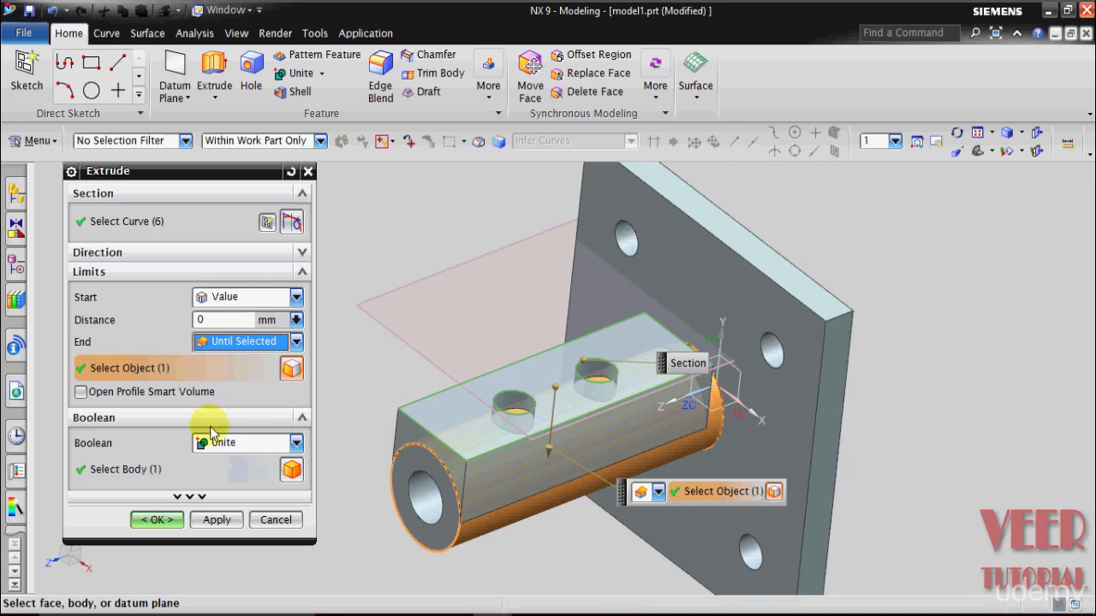
click(158, 516)
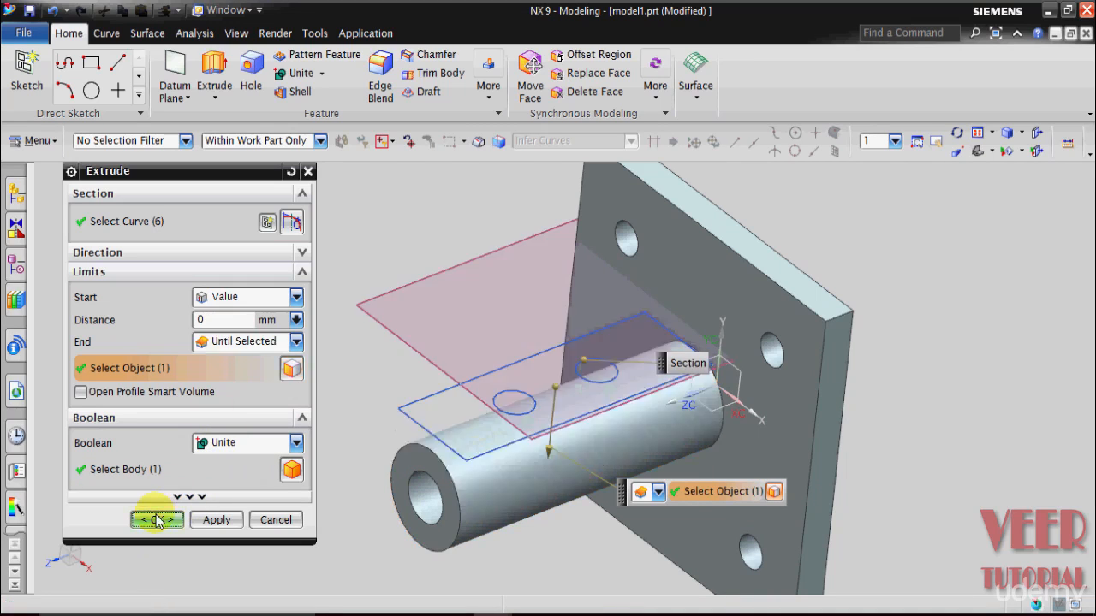
Hide the datum plane above the block.
middle_drag(342, 362, 294, 380)
click(15, 266)
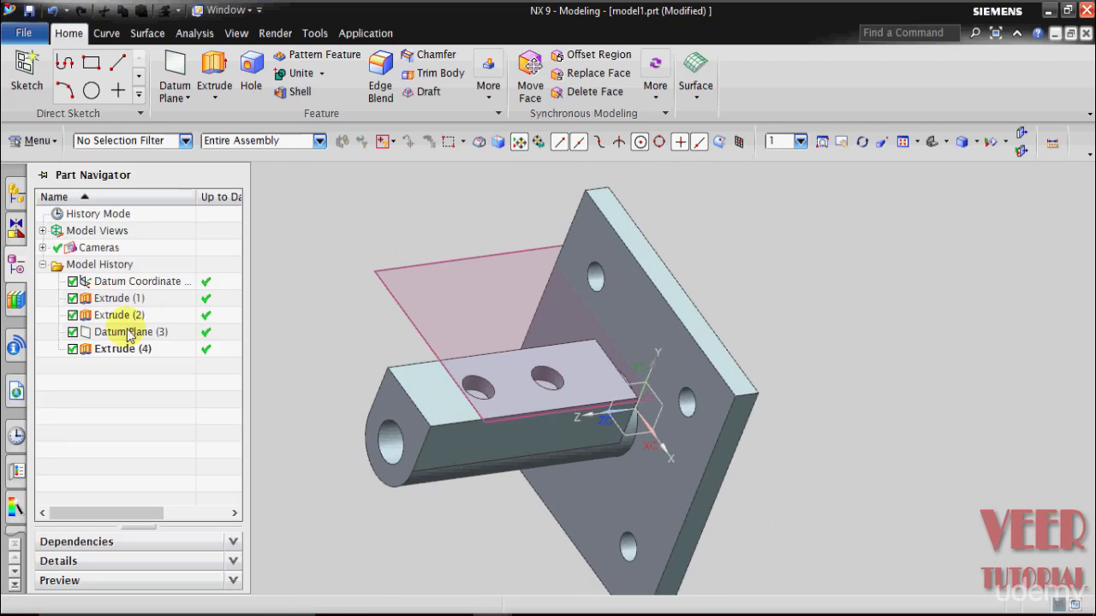
click(130, 339)
right_click(131, 339)
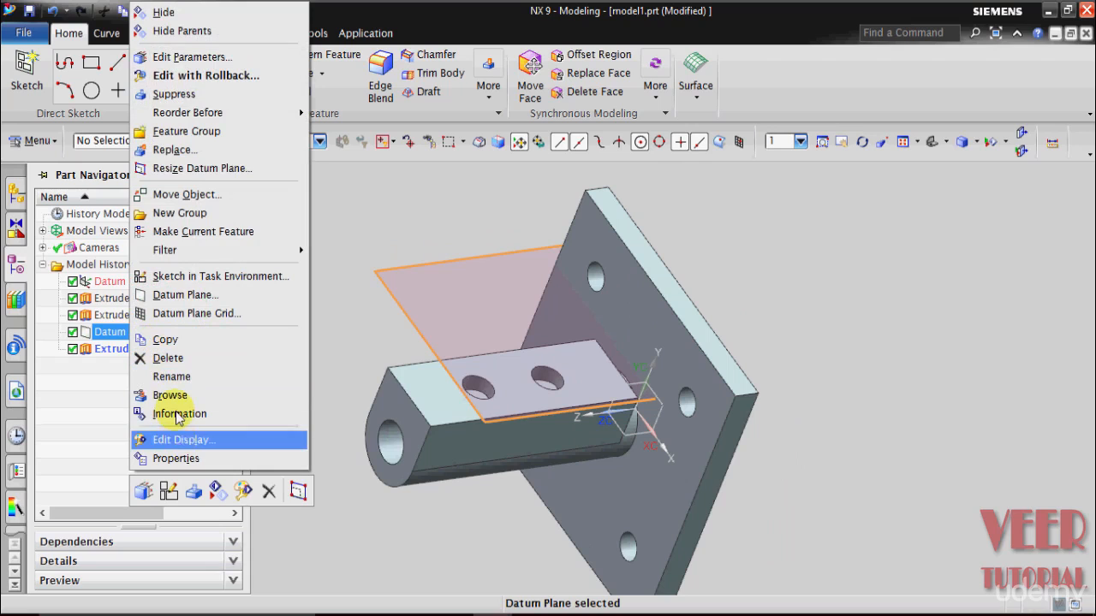
click(175, 18)
Examine the side block and the back of the plate on the finished model 7 part, then return to model1.
middle_drag(350, 220, 379, 245)
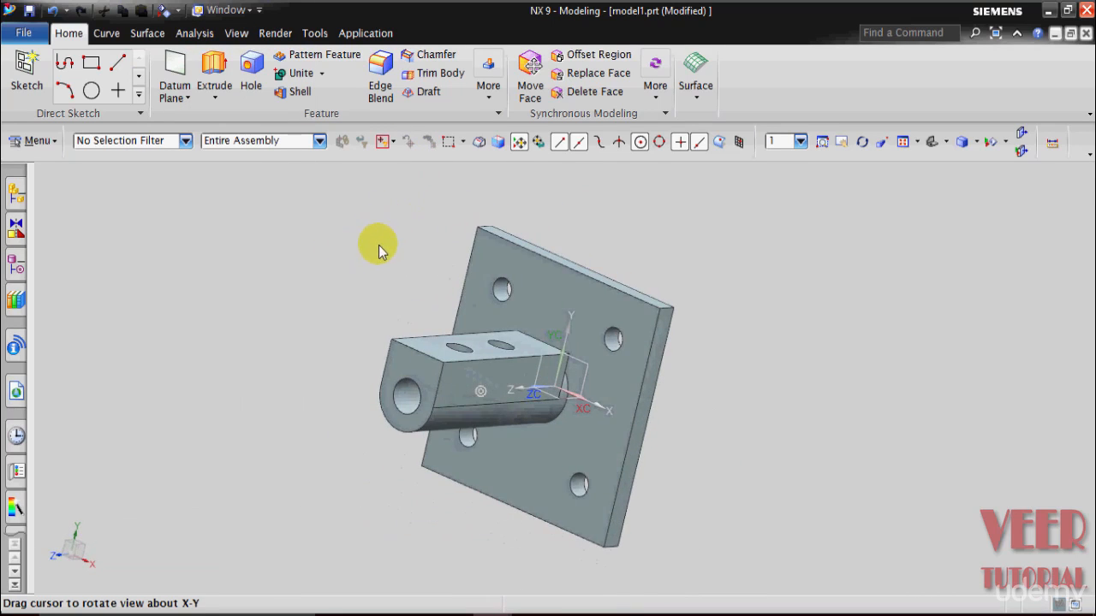
mouse_move(471, 606)
click(325, 557)
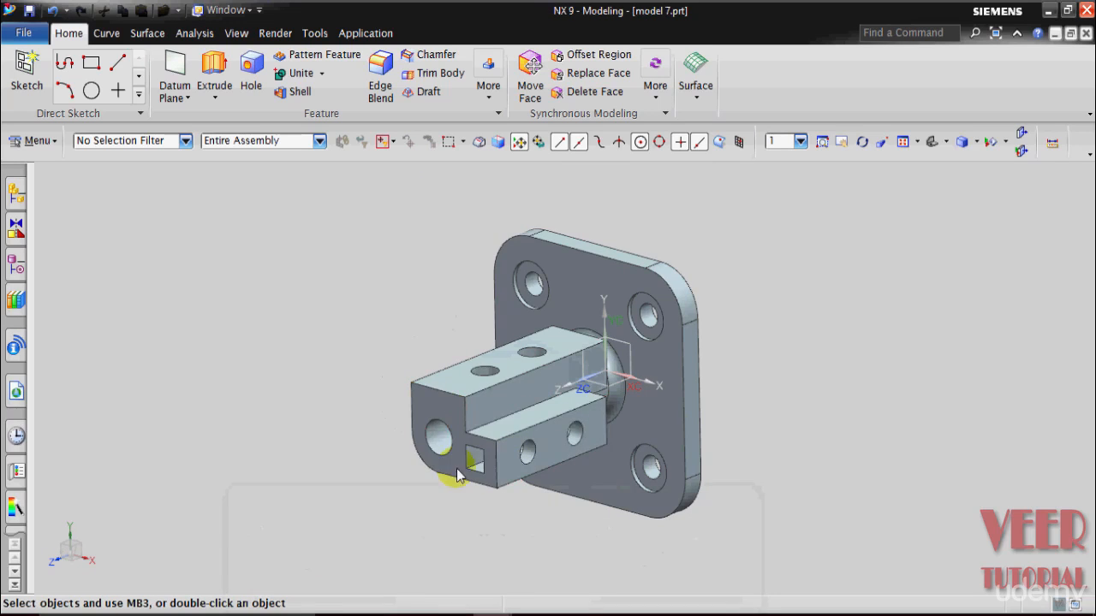
middle_drag(448, 469, 424, 489)
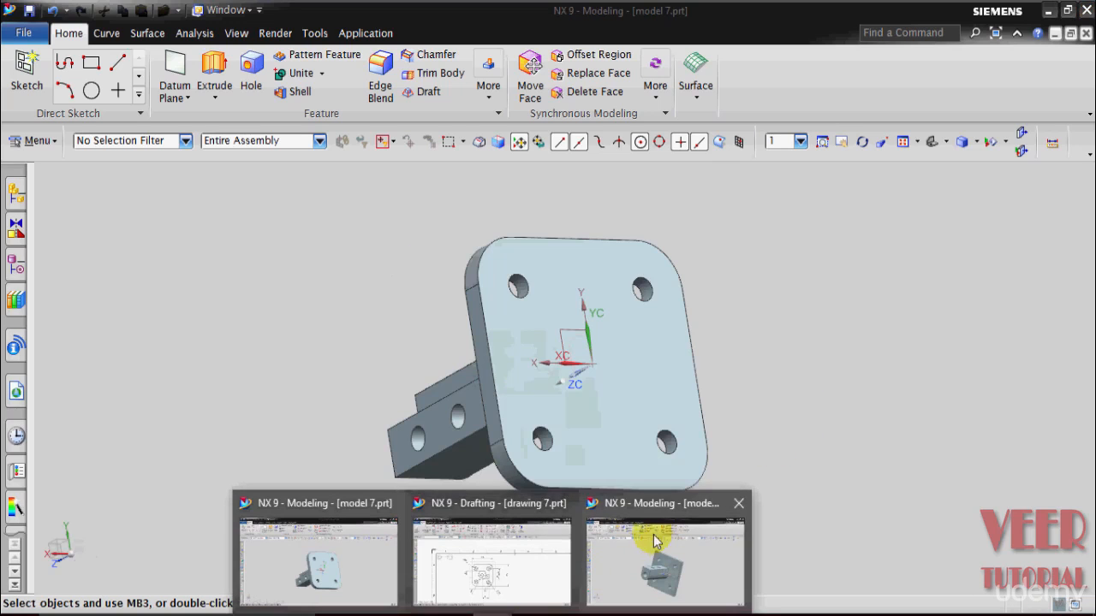
click(624, 564)
Create an Inferred datum plane through the centerlines of the two plate holes on the positive X side.
middle_drag(764, 398, 578, 336)
click(185, 97)
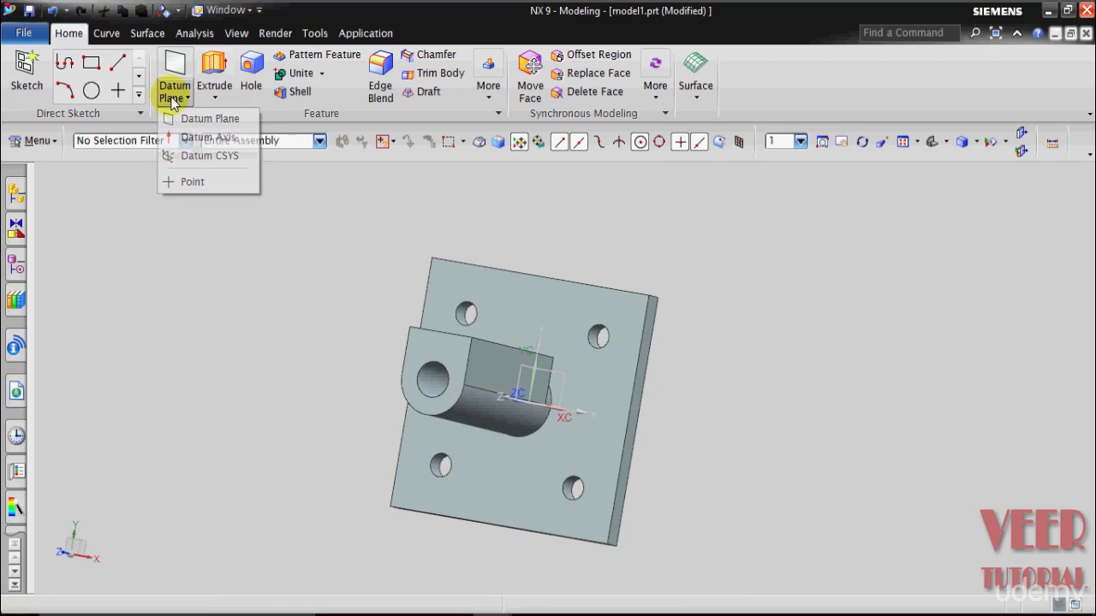
click(218, 139)
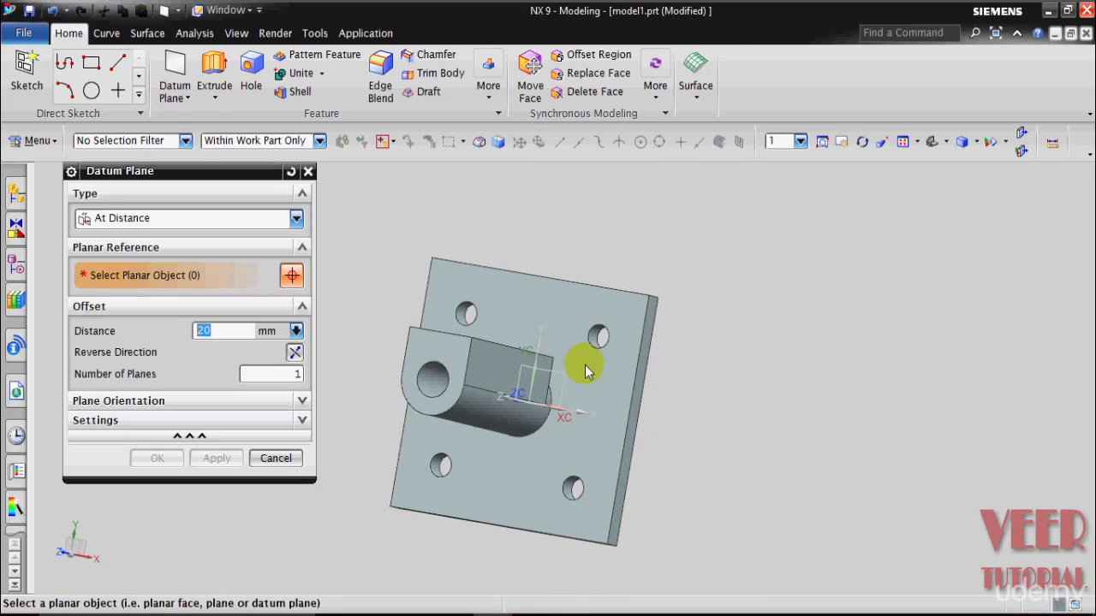
scroll(600, 366, up, 3)
click(174, 225)
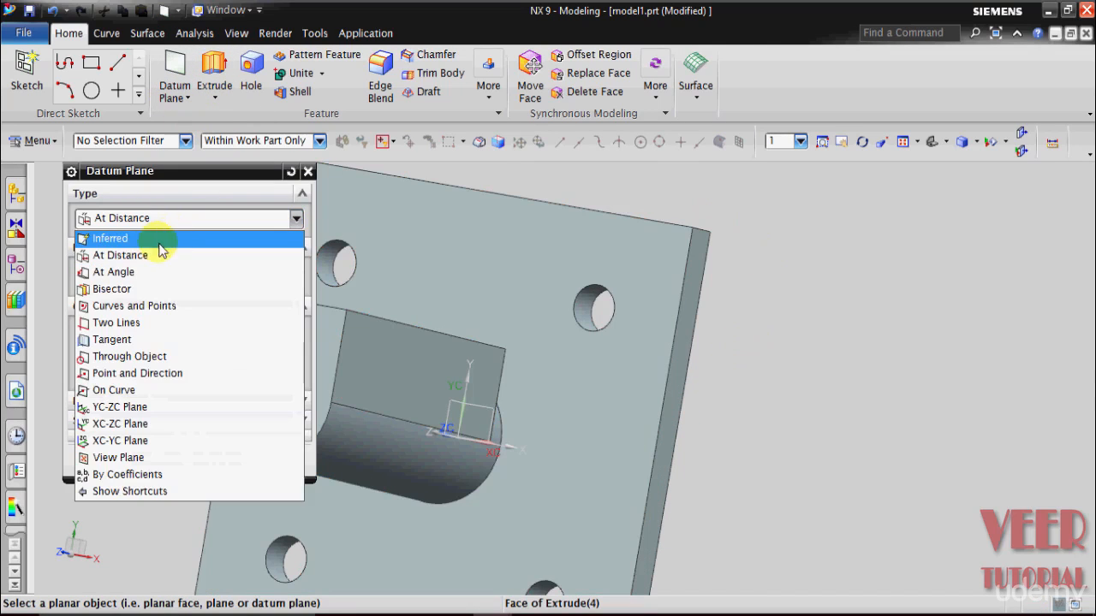
click(136, 240)
scroll(655, 291, up, 2)
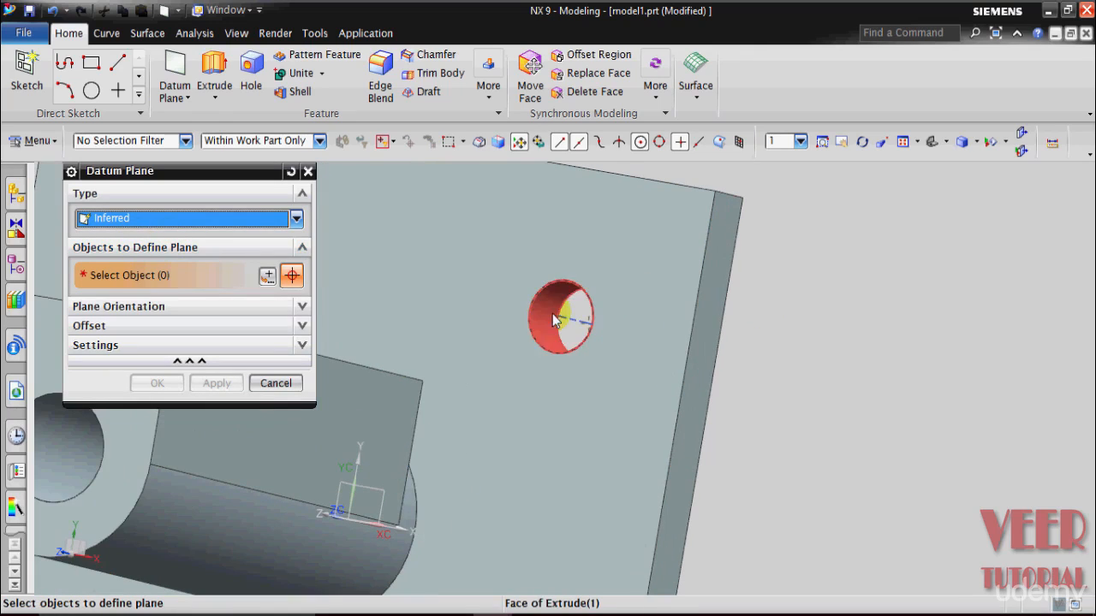
click(564, 321)
scroll(560, 322, down, 3)
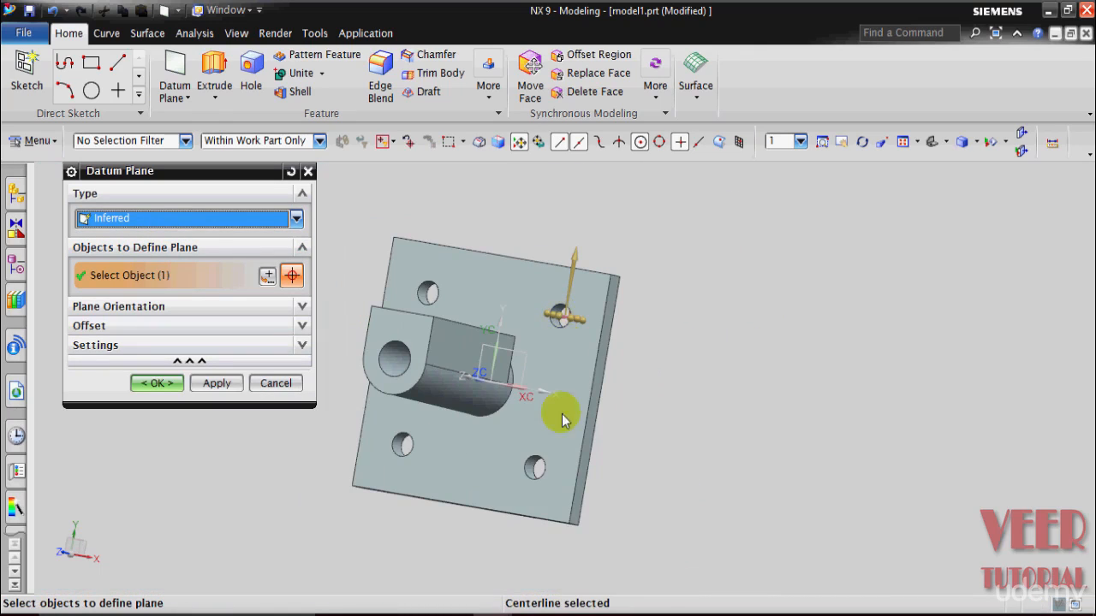
scroll(537, 470, up, 3)
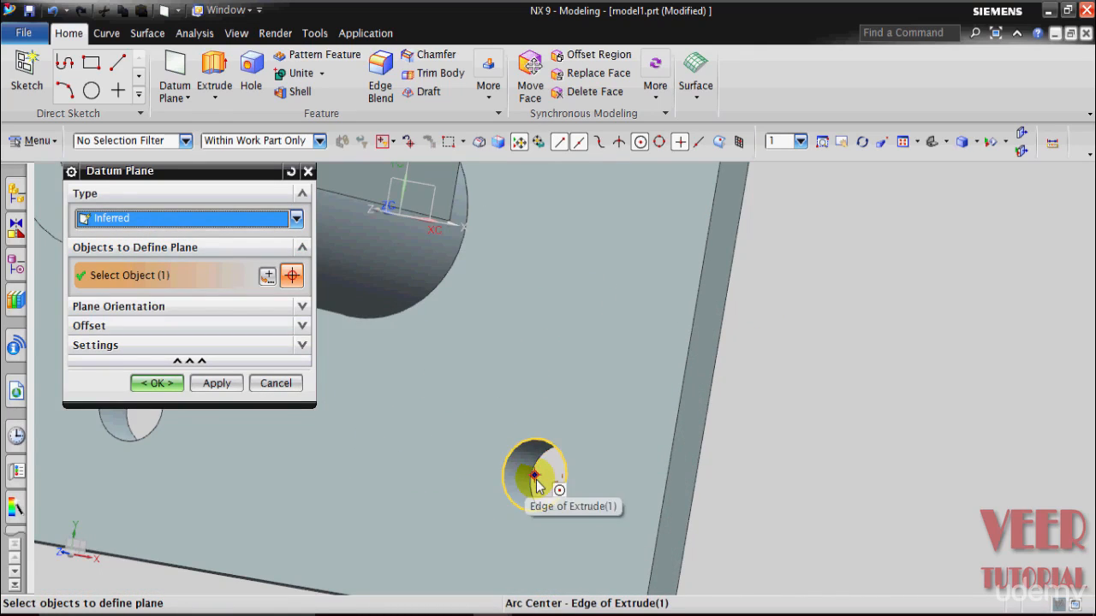
click(536, 482)
scroll(610, 433, down, 3)
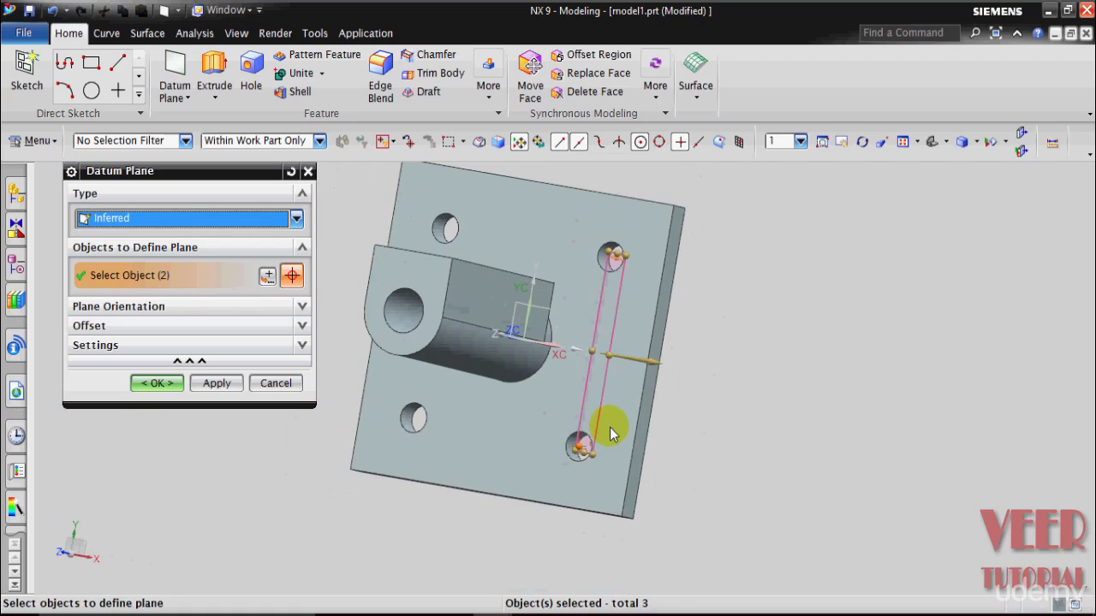
click(157, 382)
Begin an Extrude whose section is sketched on the new datum plane through the two plate holes.
middle_drag(660, 362, 745, 342)
middle_drag(719, 307, 728, 330)
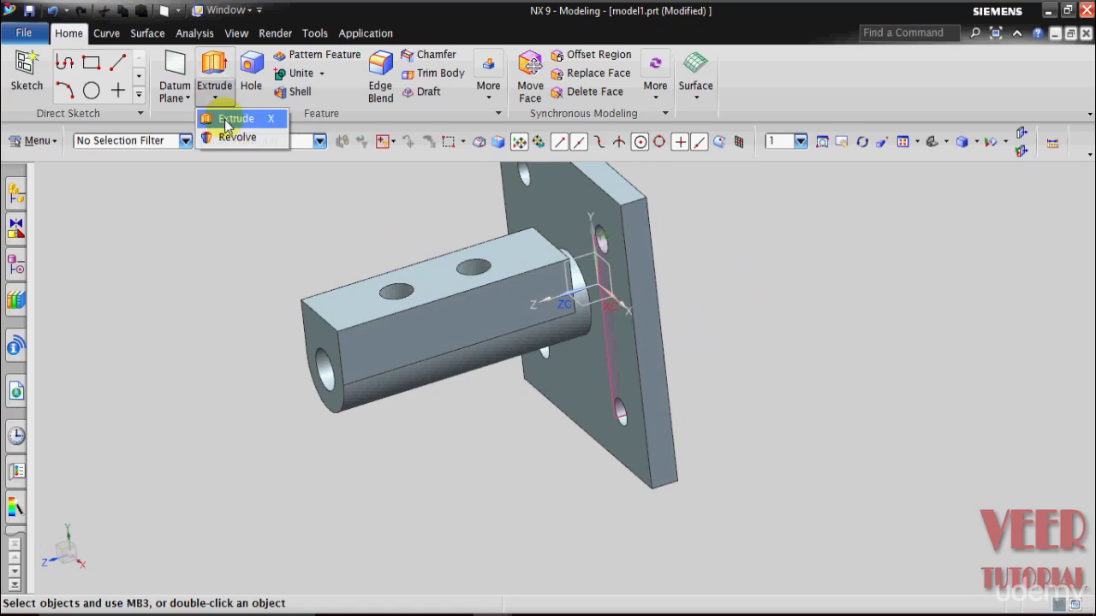
click(227, 117)
scroll(668, 270, up, 3)
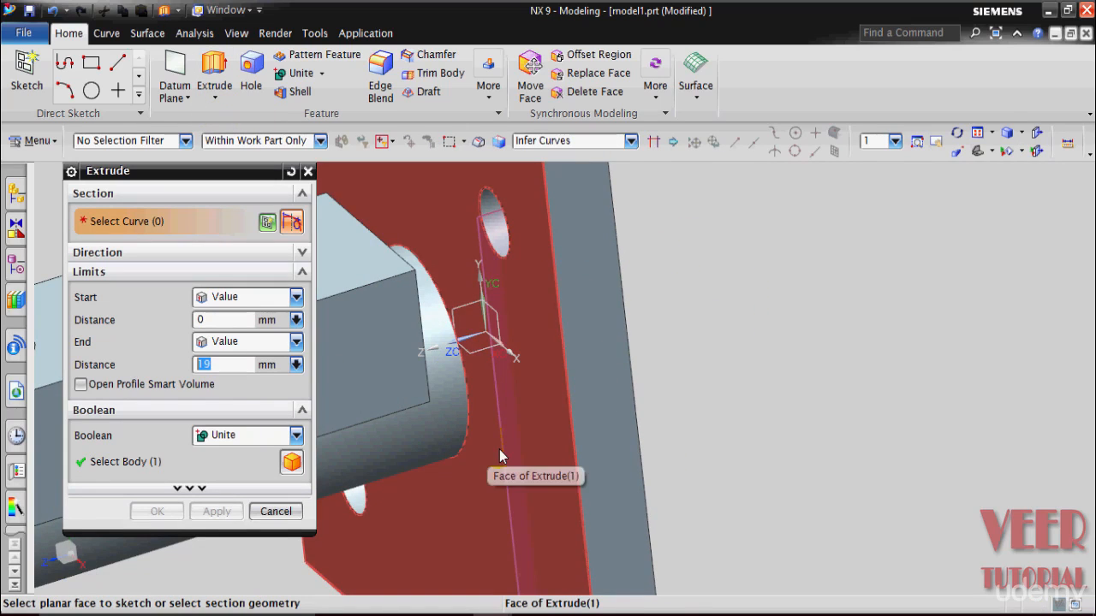
scroll(499, 449, down, 3)
middle_drag(374, 350, 158, 310)
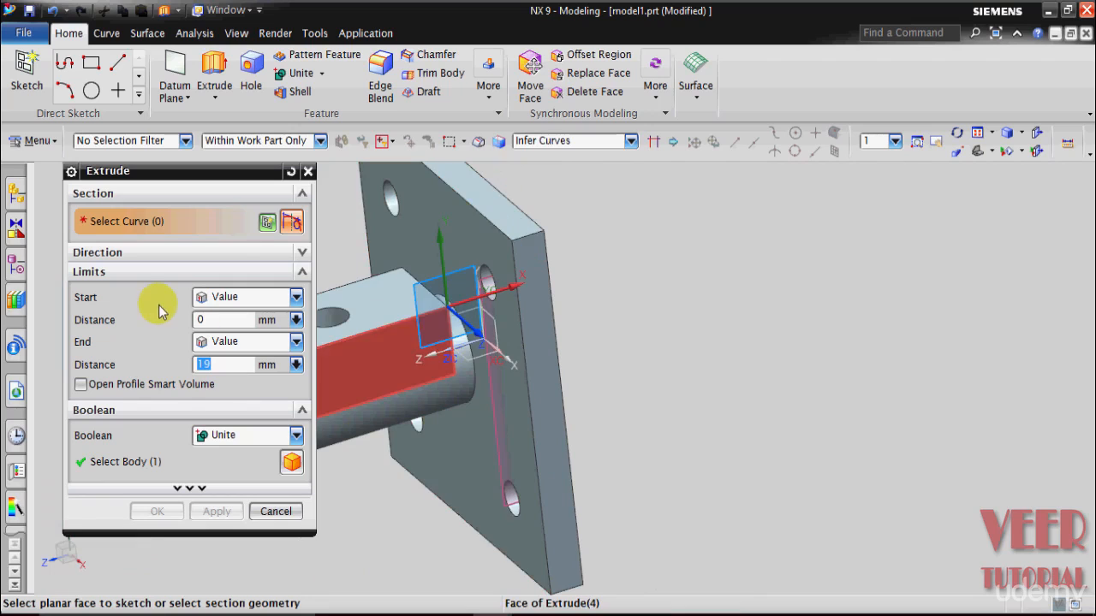
click(267, 222)
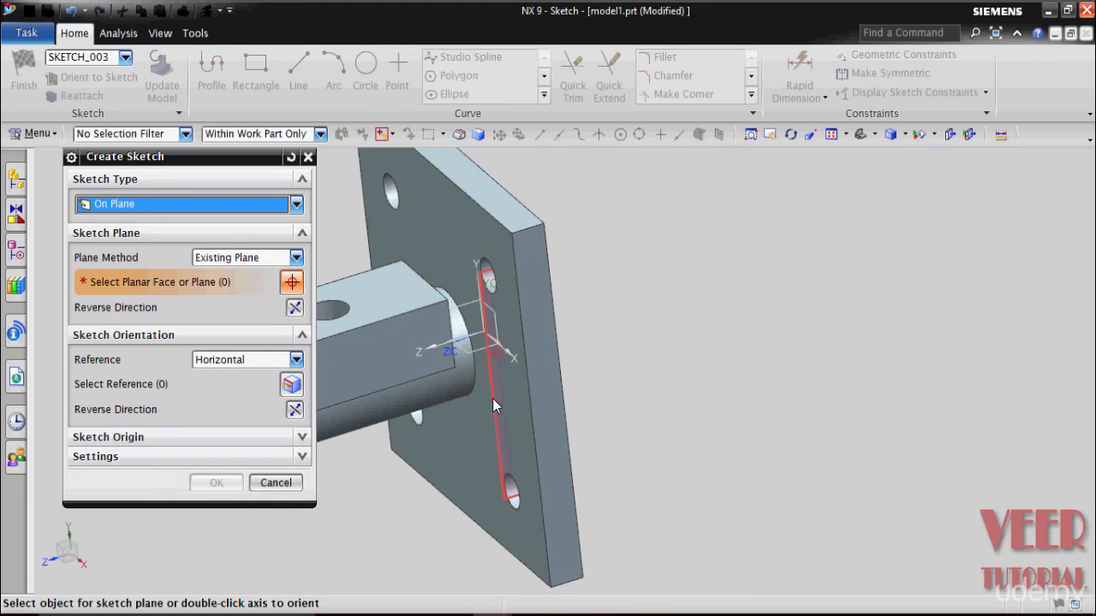
click(494, 400)
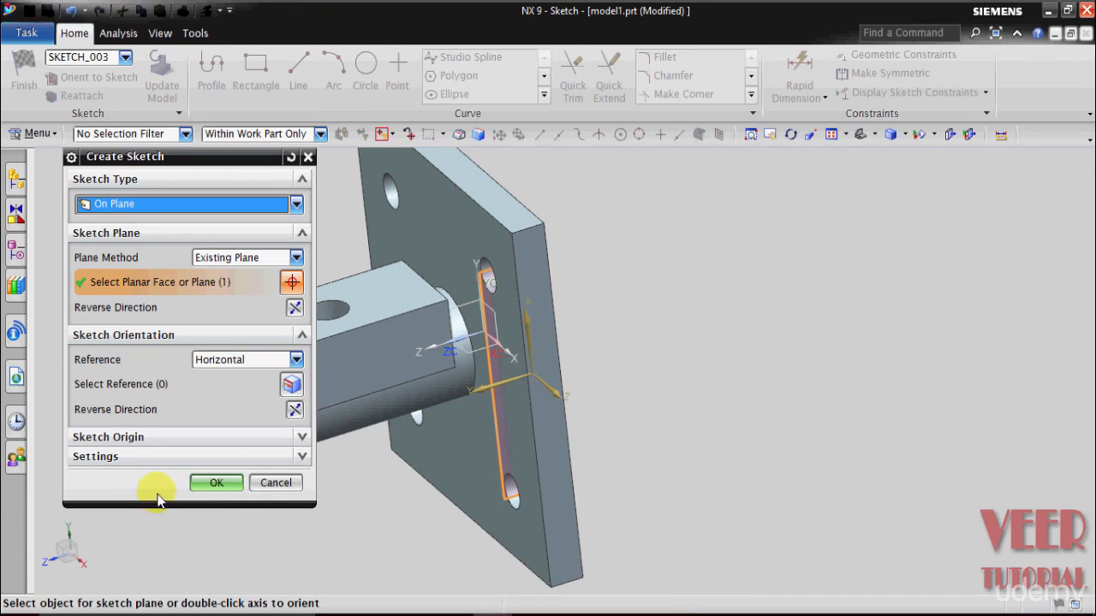
click(216, 483)
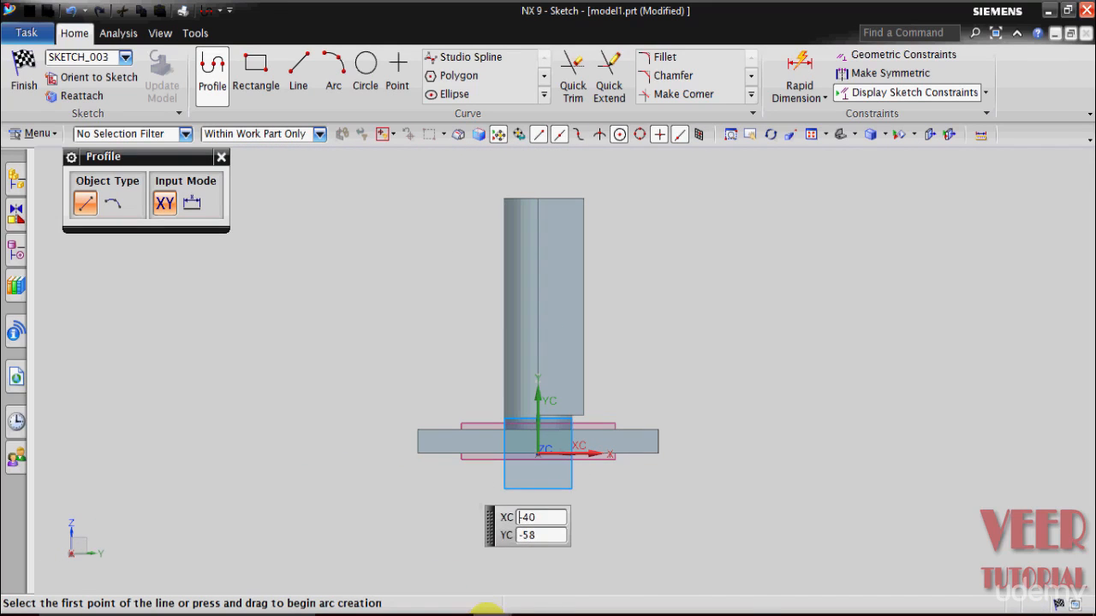
Check the side block's width, height and hole diameter in drawing 7, then return to the model1 sketch.
mouse_move(487, 611)
click(511, 562)
scroll(697, 376, down, 2)
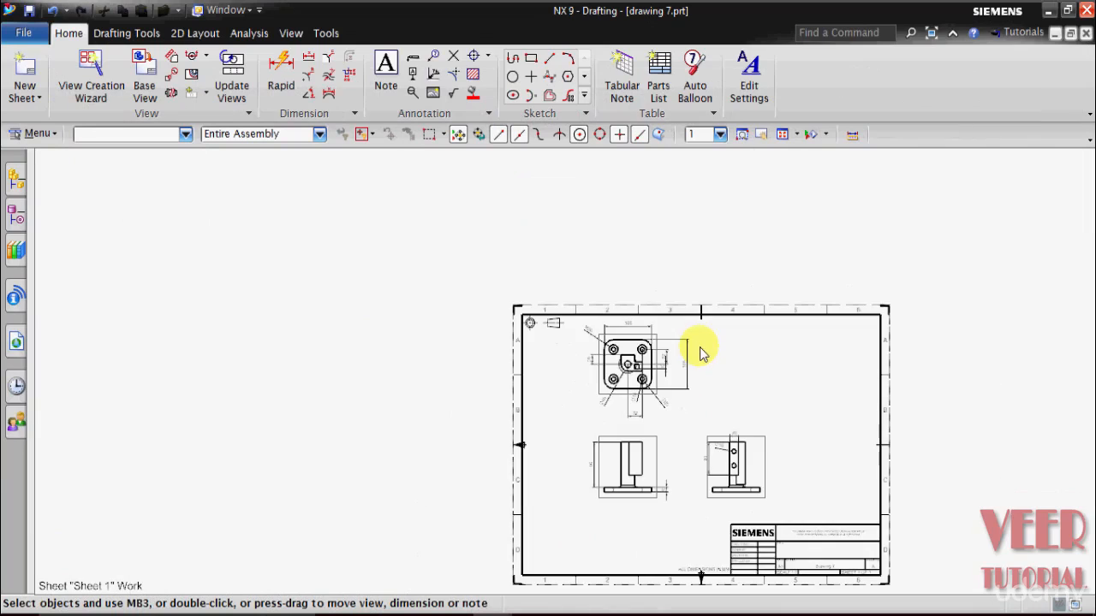
scroll(727, 428, up, 4)
scroll(741, 467, up, 1)
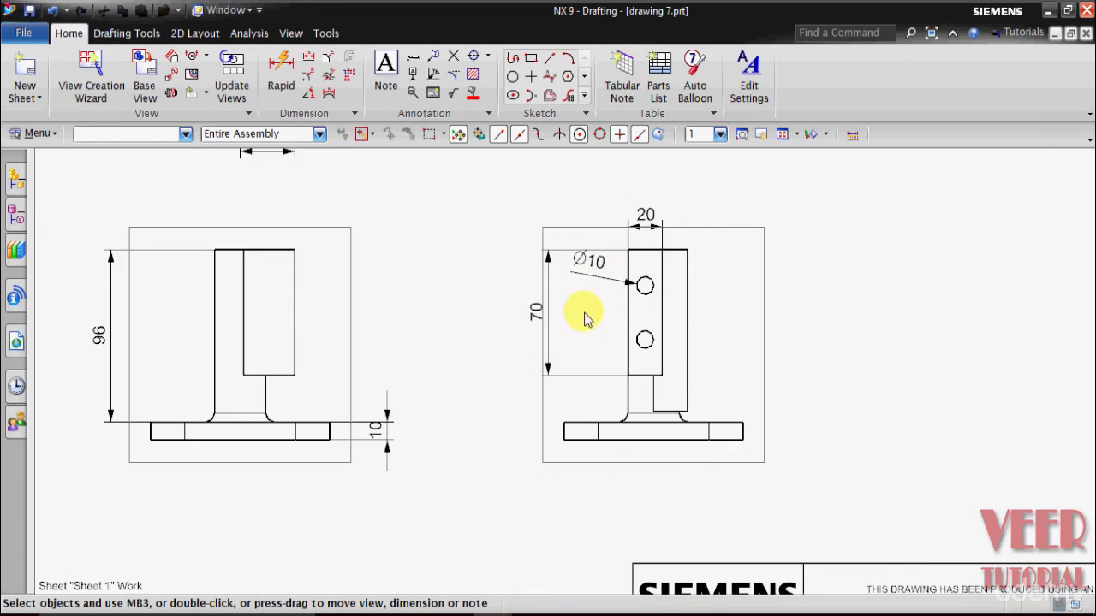
mouse_move(488, 612)
click(631, 542)
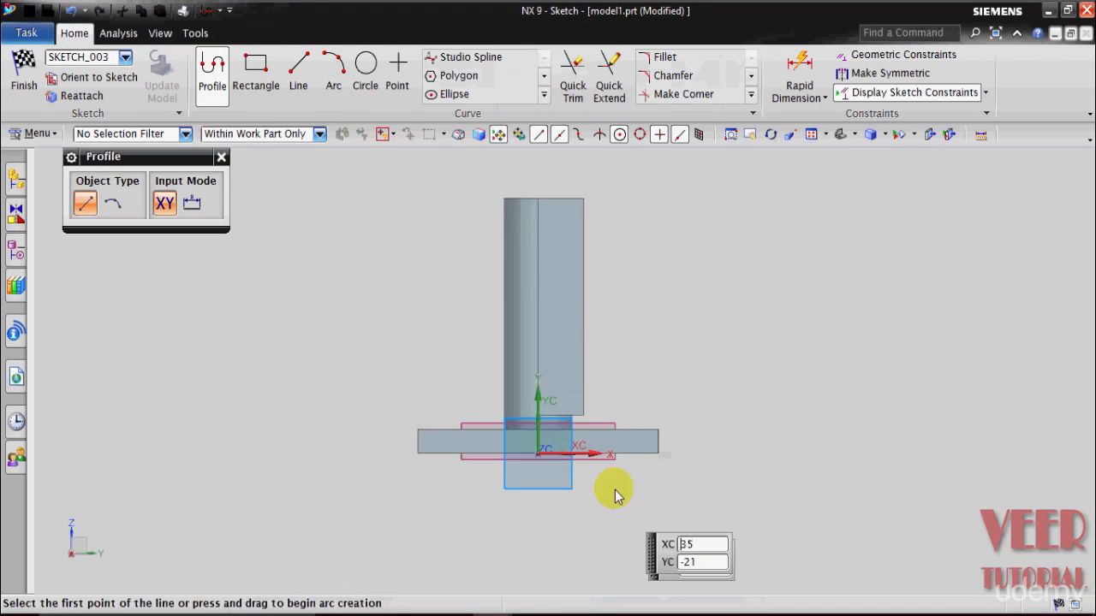
Draw a 20 by 70 mm rectangle down from the cylinder's free end, starting at its outer corner.
text(20)
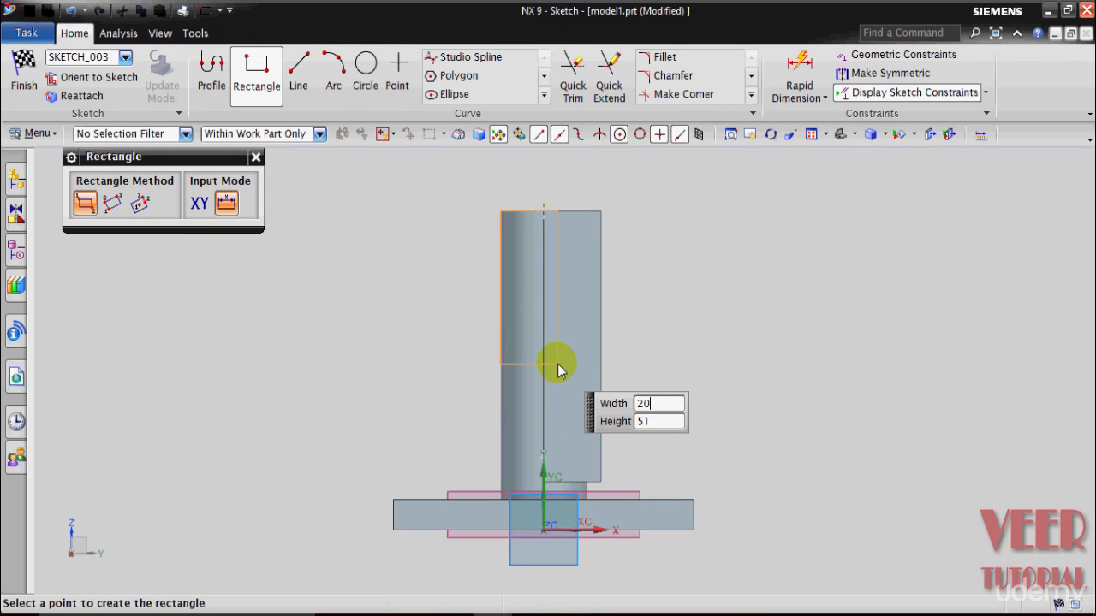
key(Tab)
text(70)
key(Return)
key(Escape)
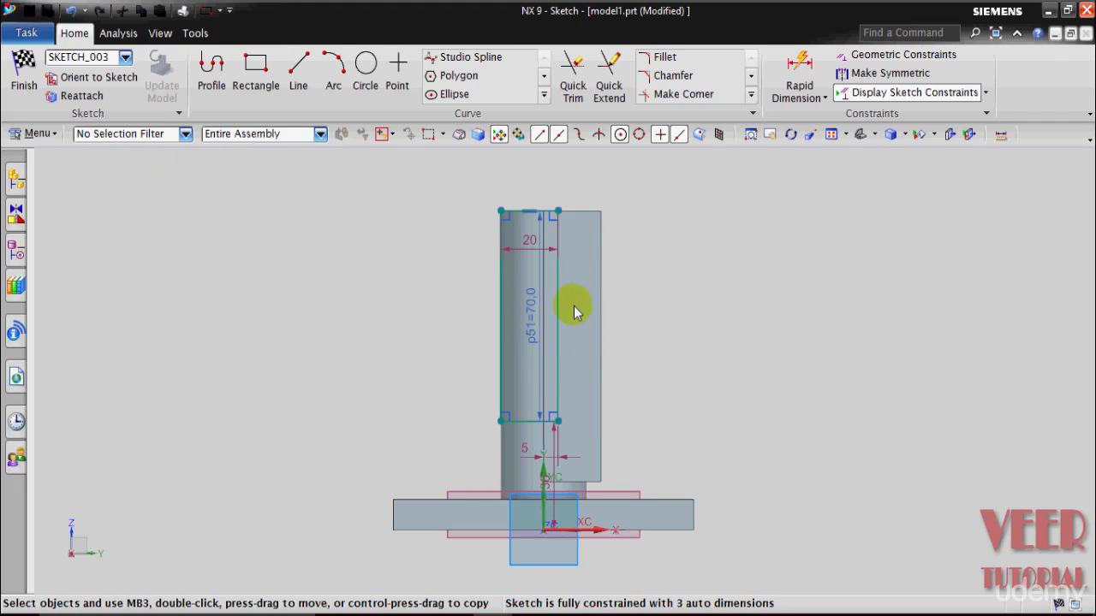
scroll(551, 226, up, 5)
scroll(550, 229, down, 4)
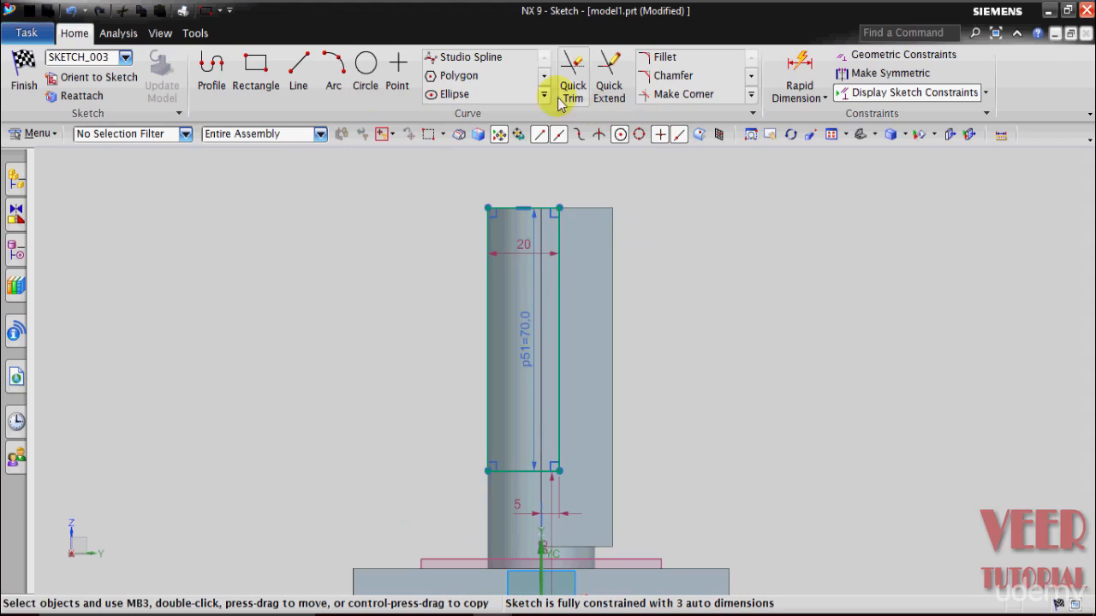
Draw two circles of 10 mm diameter, one above the other, on the rectangle's vertical centerline.
click(365, 68)
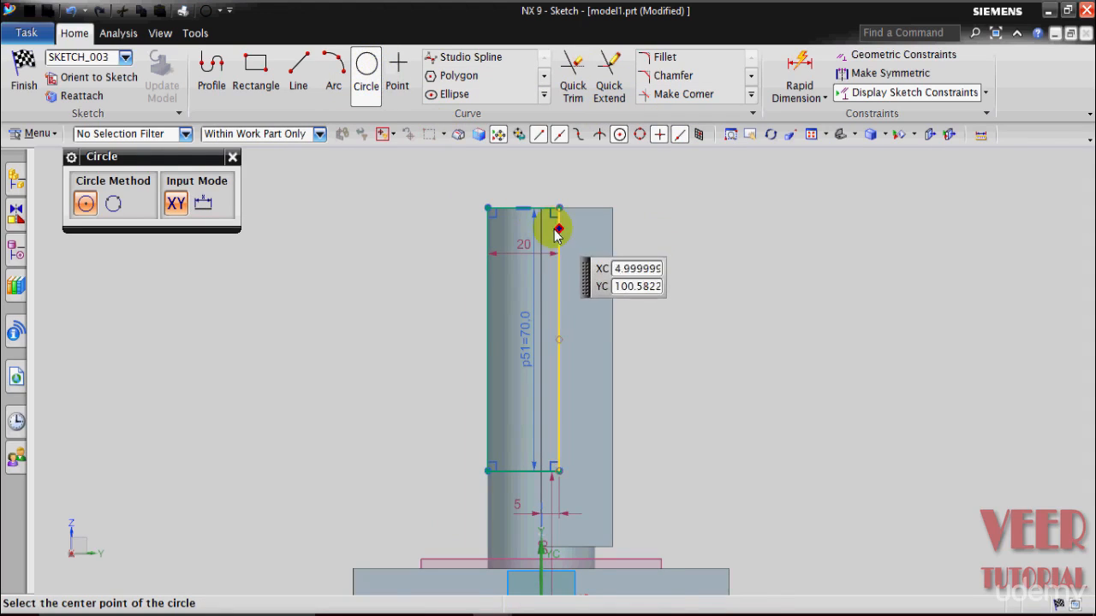
scroll(549, 233, up, 4)
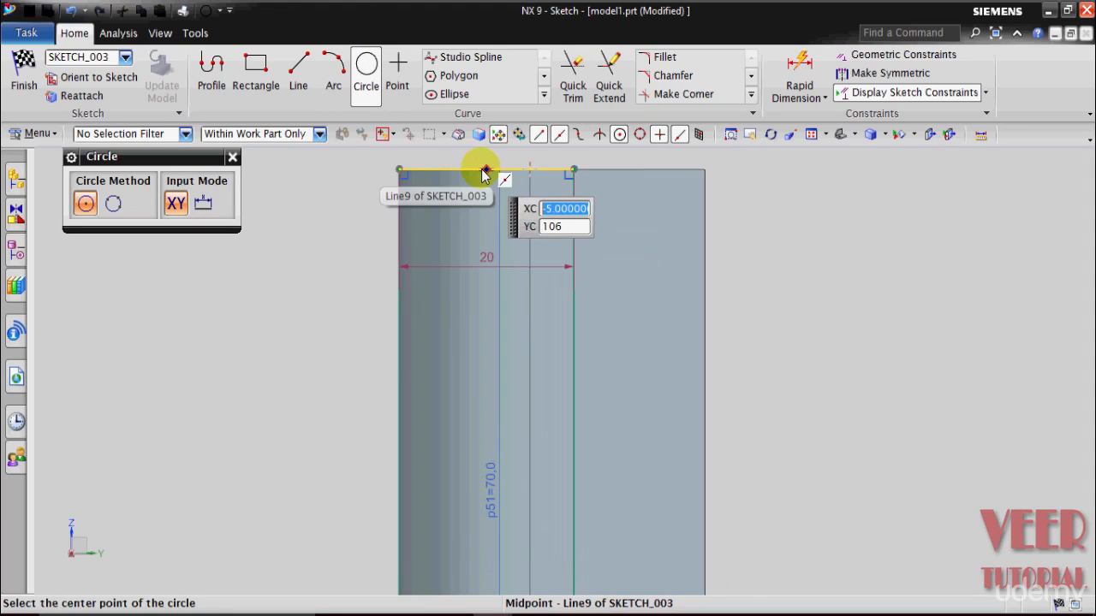
click(487, 333)
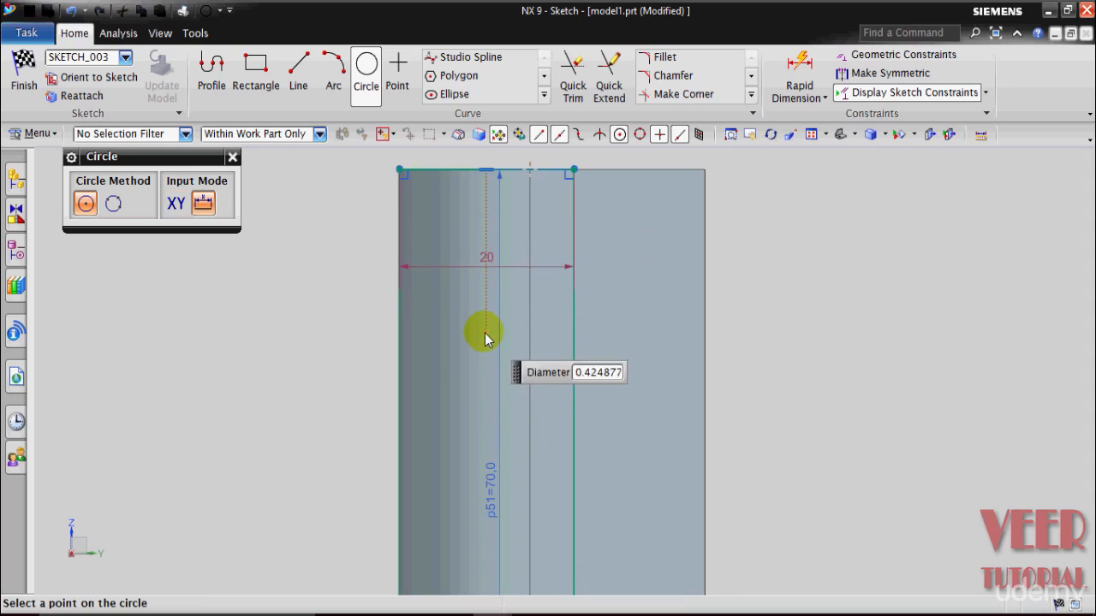
click(517, 287)
scroll(516, 284, down, 3)
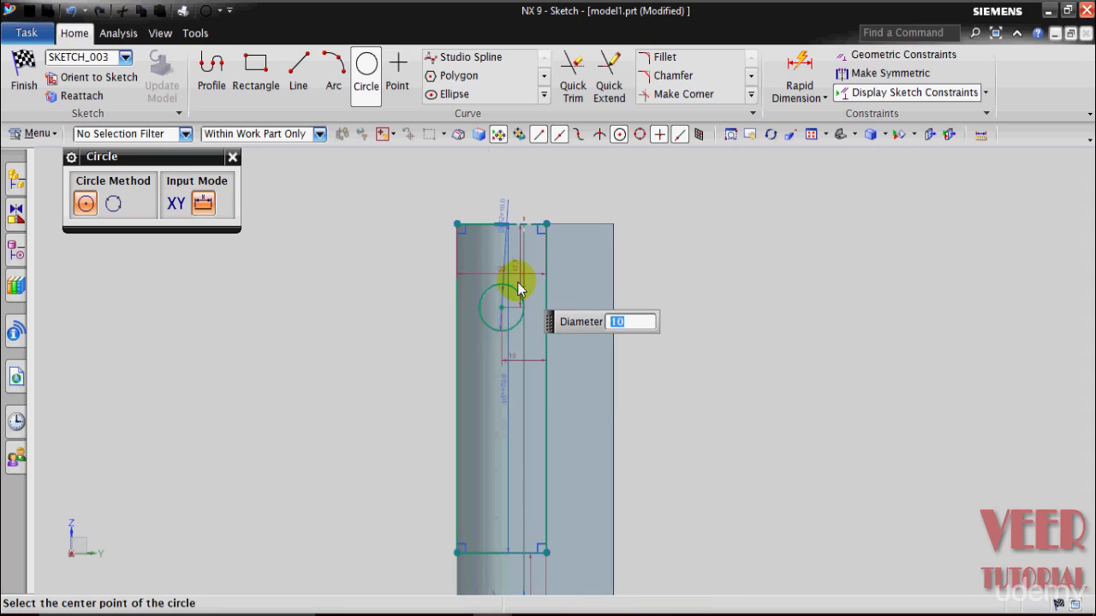
click(503, 449)
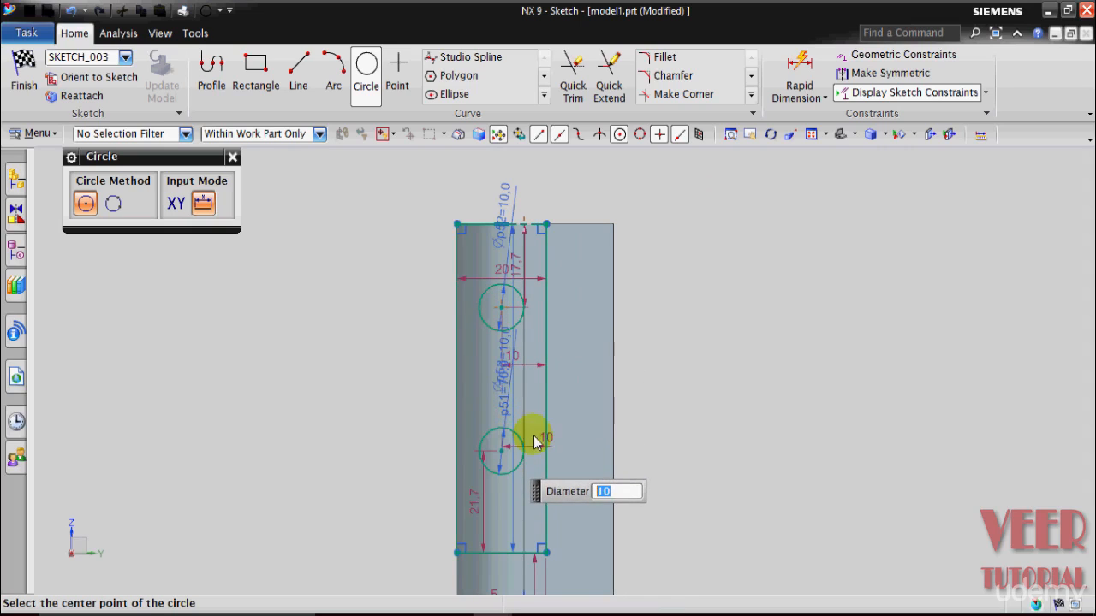
middle_click(578, 377)
scroll(559, 388, up, 3)
scroll(561, 383, down, 2)
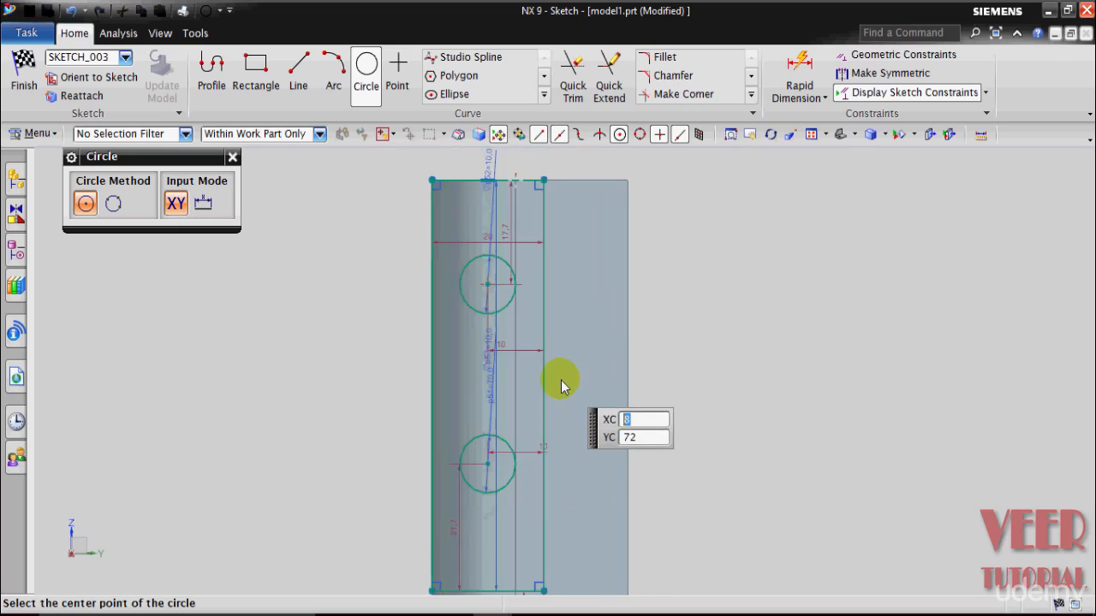
scroll(511, 211, up, 3)
scroll(490, 282, down, 2)
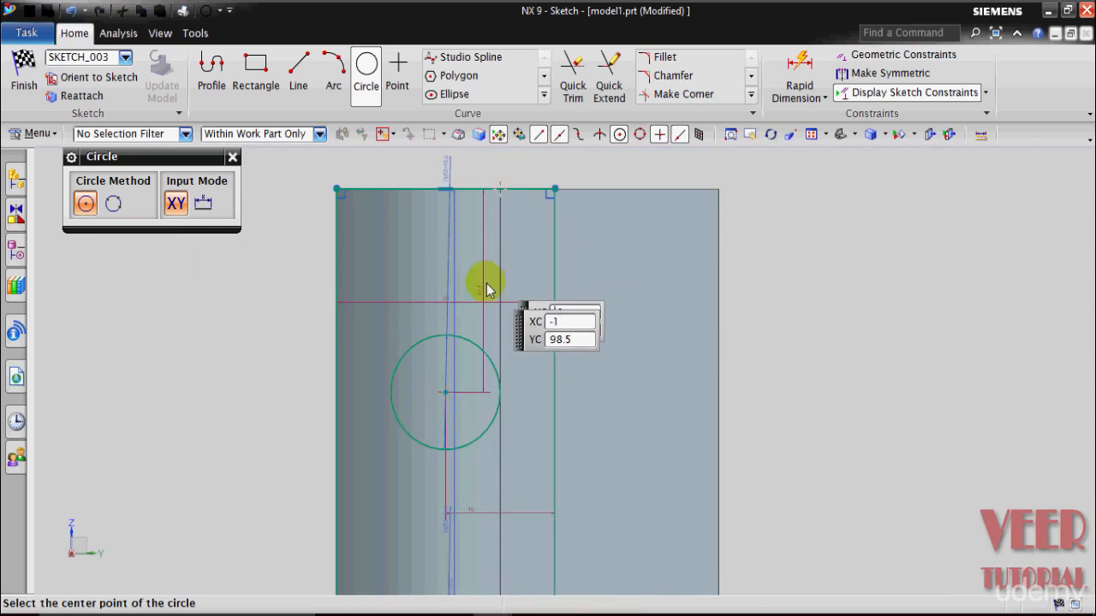
key(Escape)
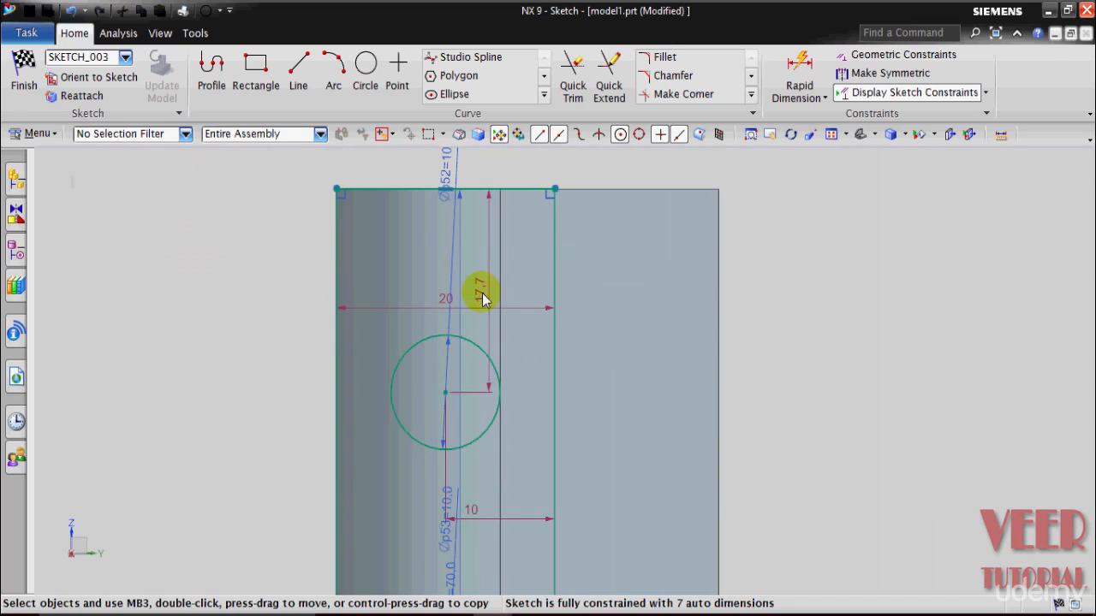
Set the upper circle's center distance from the rectangle's top edge to 20 mm.
double_click(482, 297)
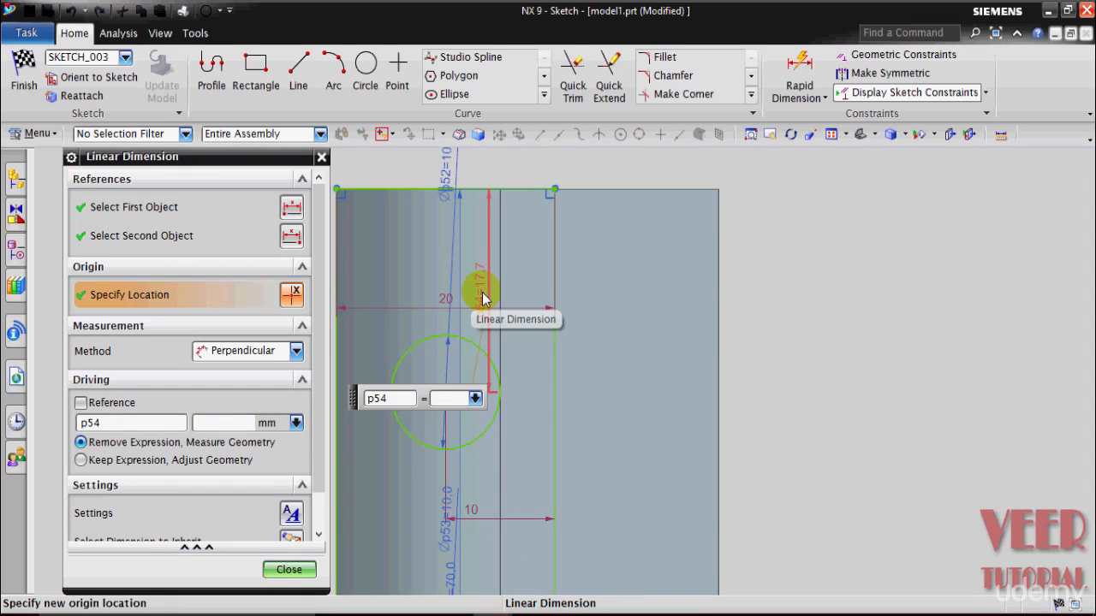
key(Return)
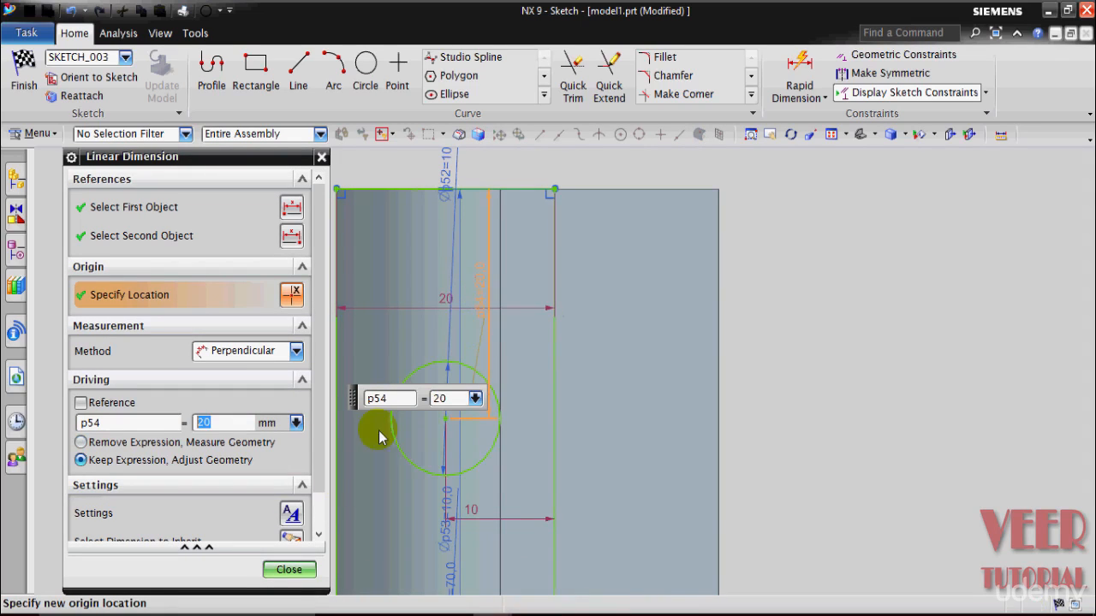
click(289, 570)
Set the lower circle's center distance from the rectangle's bottom edge to 20 mm.
scroll(465, 453, down, 3)
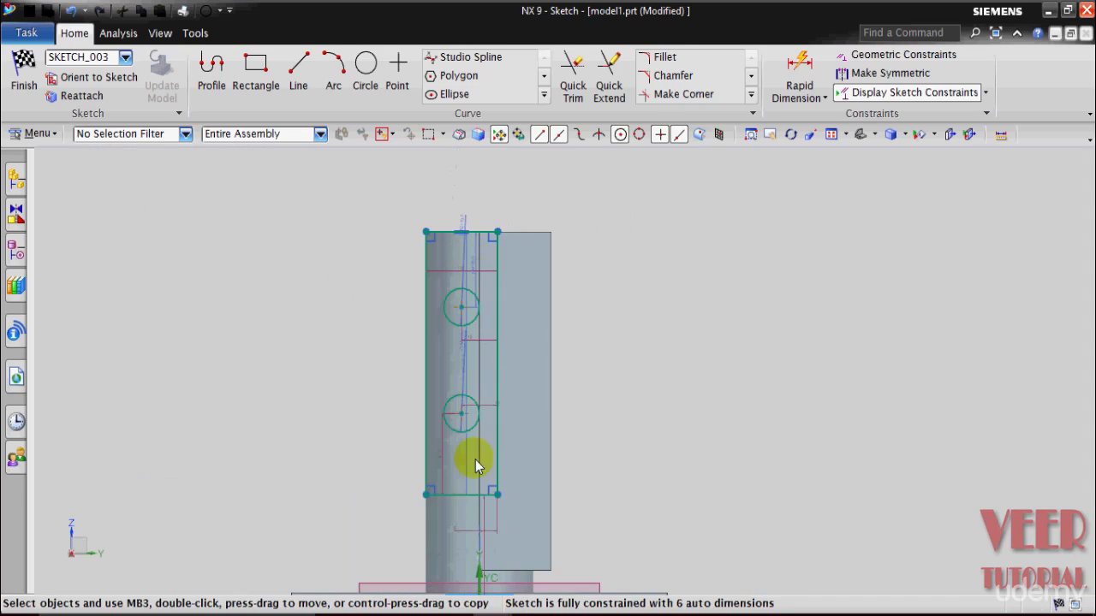
scroll(464, 508, up, 3)
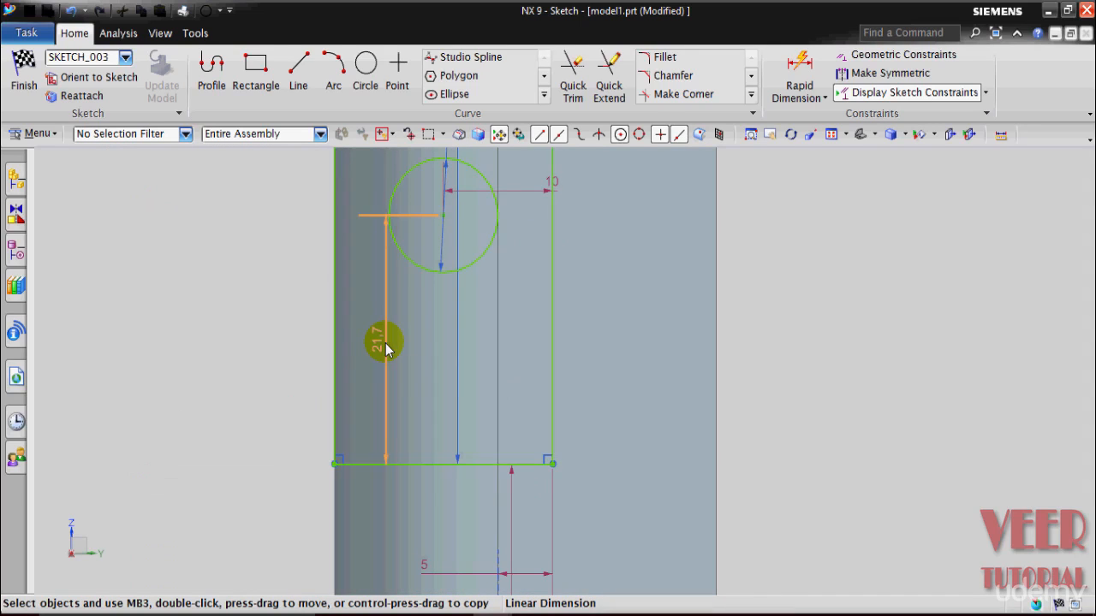
double_click(385, 343)
text(2)
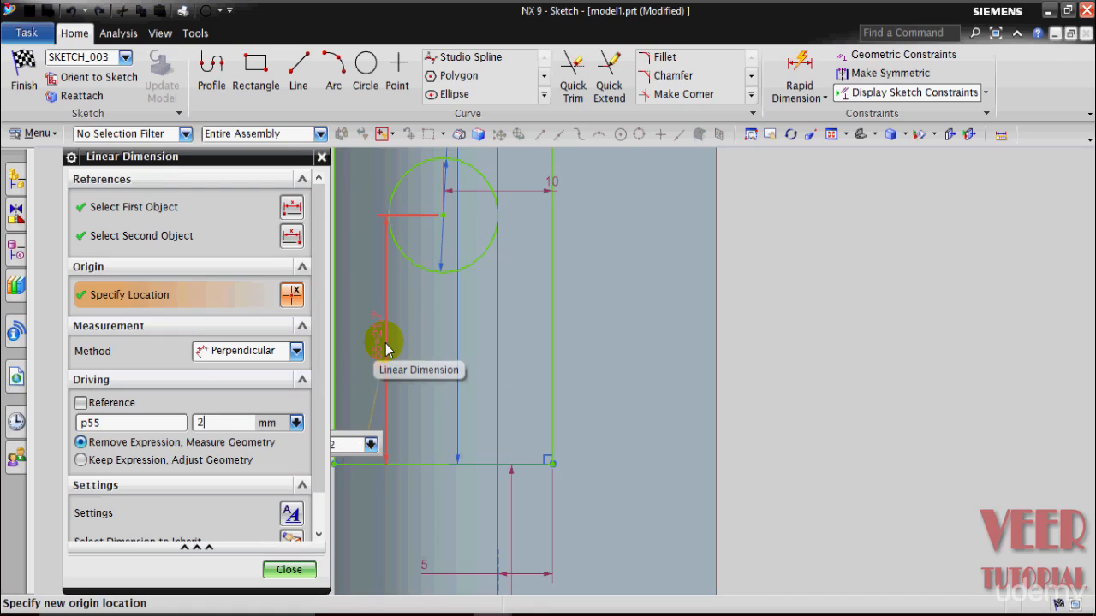
text(0)
key(Return)
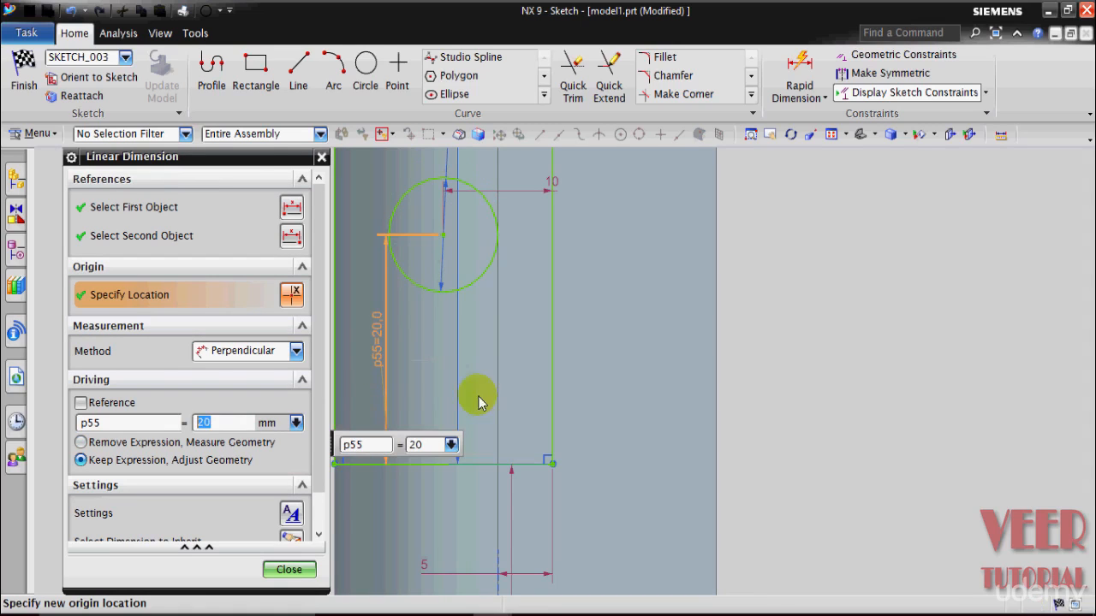
click(289, 570)
Finish the side block's section sketch and return to the extrusion.
scroll(402, 355, down, 2)
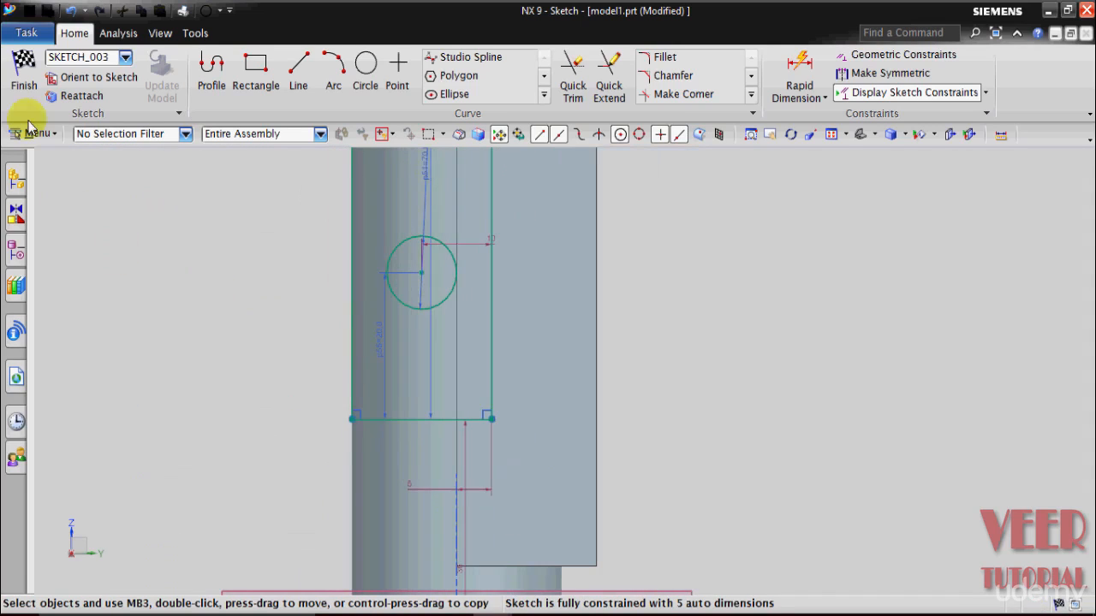
click(24, 74)
key(x)
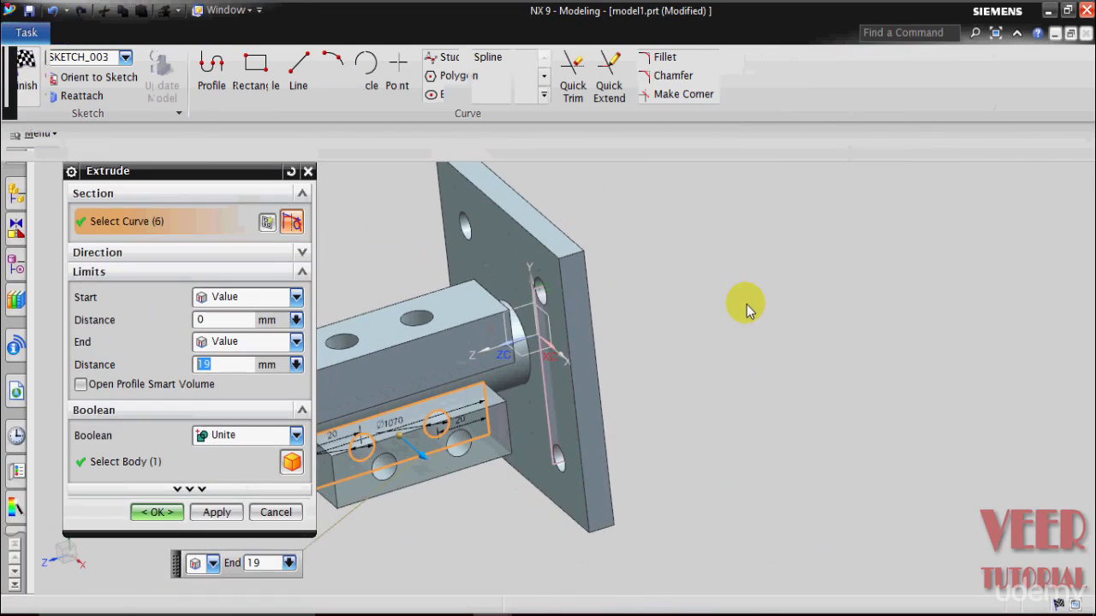
End the side block's extrusion at the selected face of the main arm and create the block united with the arm.
middle_drag(774, 339, 589, 445)
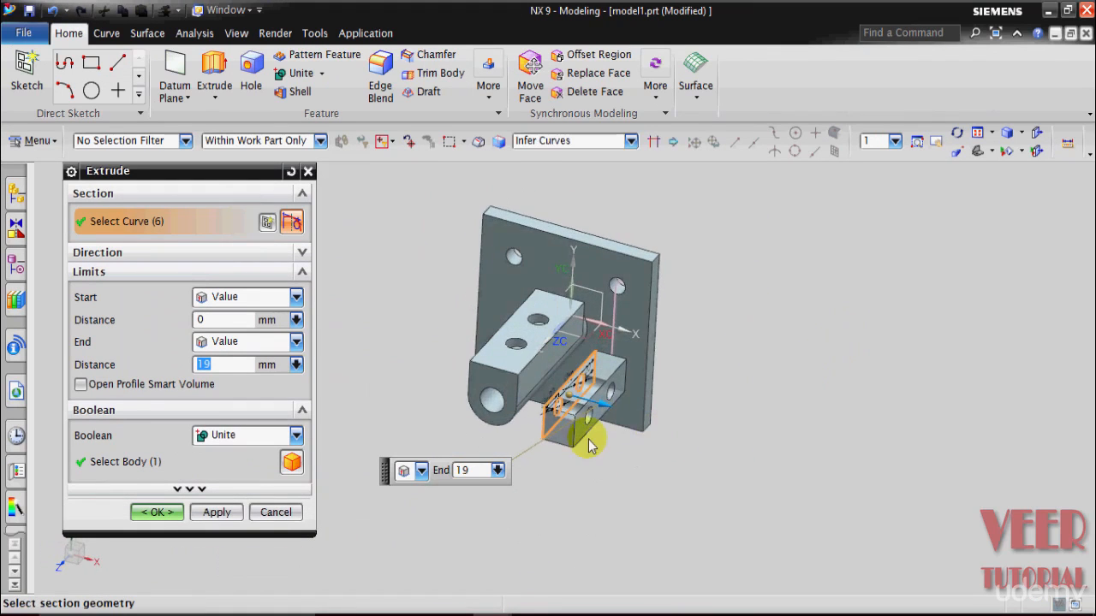
scroll(520, 433, up, 3)
click(223, 342)
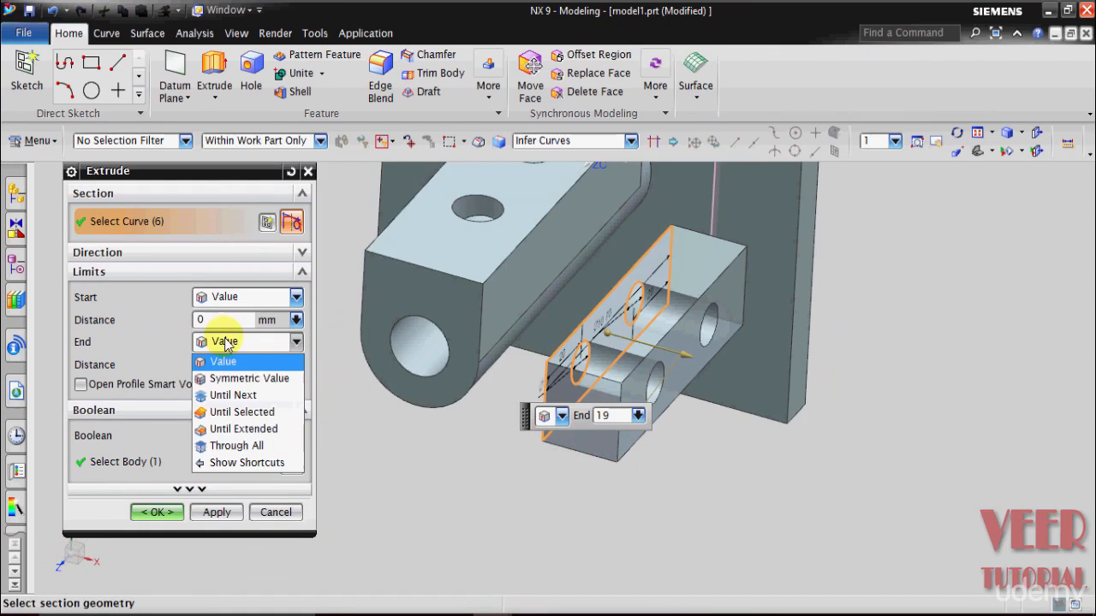
click(232, 411)
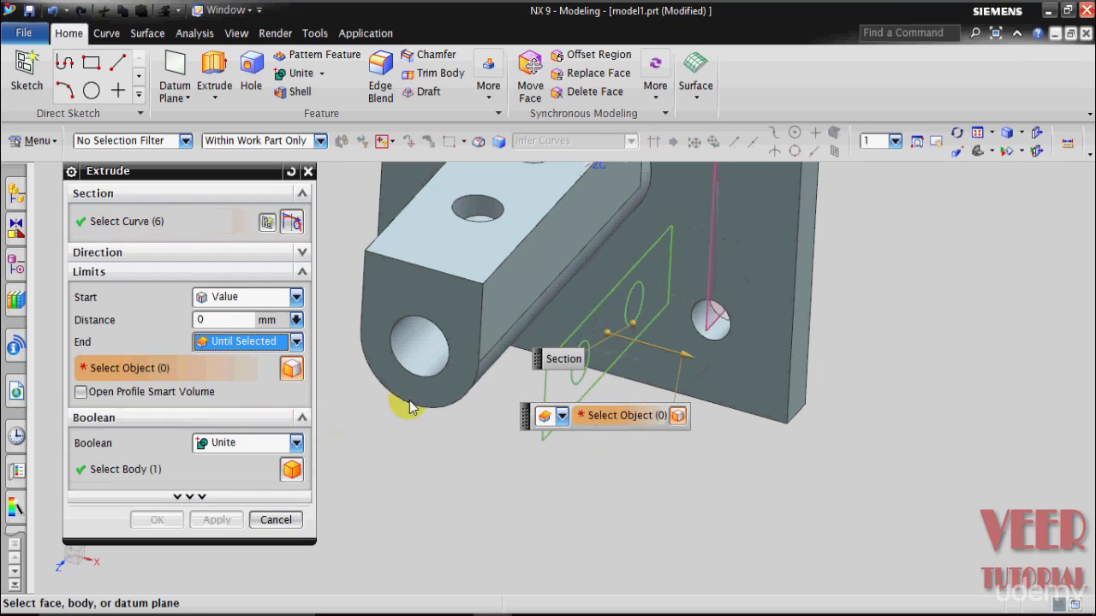
click(492, 369)
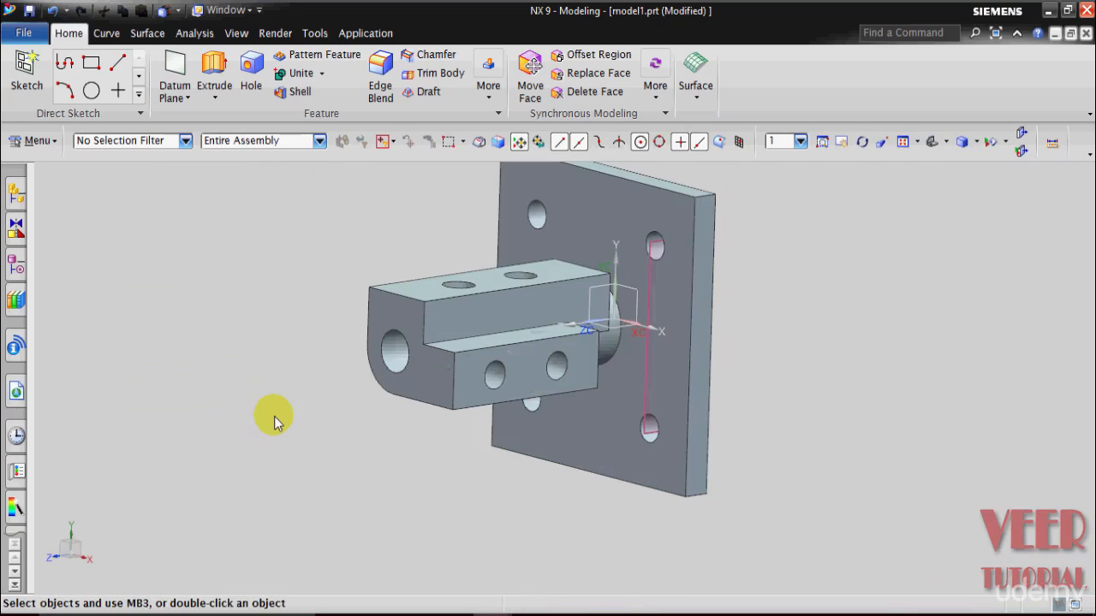
mouse_move(276, 421)
middle_down()
mouse_move(298, 431)
mouse_move(305, 395)
mouse_move(265, 436)
middle_up()
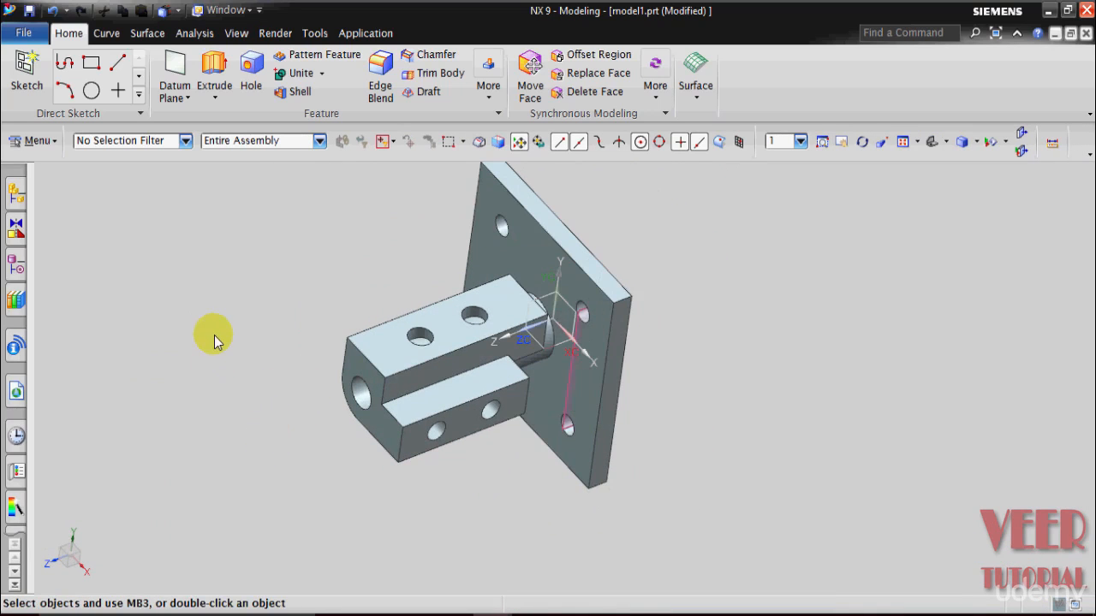
Examine the end of the arm in the finished model 7 part from several angles and return to model1.
click(467, 613)
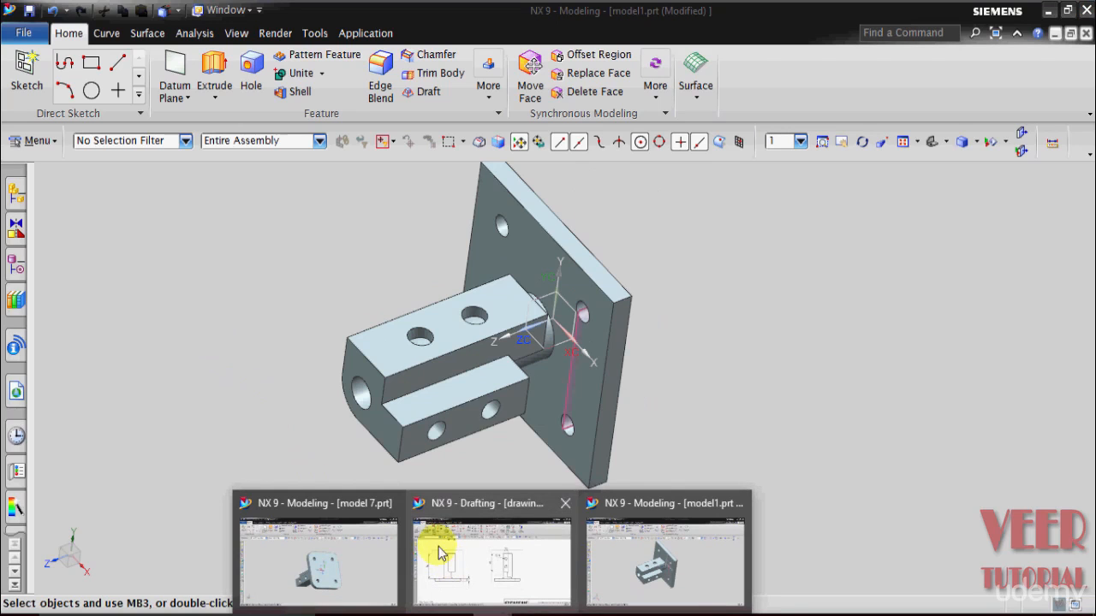
click(352, 561)
middle_drag(330, 420, 435, 372)
scroll(725, 374, up, 3)
mouse_move(726, 374)
middle_down()
mouse_move(738, 398)
mouse_move(738, 380)
middle_up()
scroll(735, 381, down, 3)
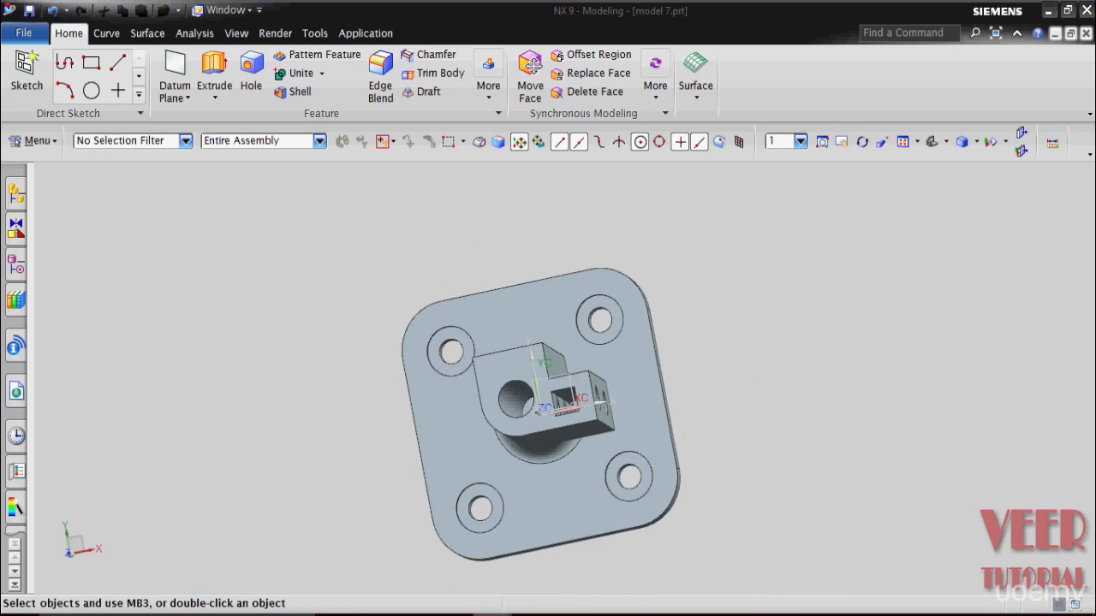
click(665, 558)
Start an Extrude section sketch on the arm's front end face and show the model as static wireframe.
middle_drag(237, 438, 257, 410)
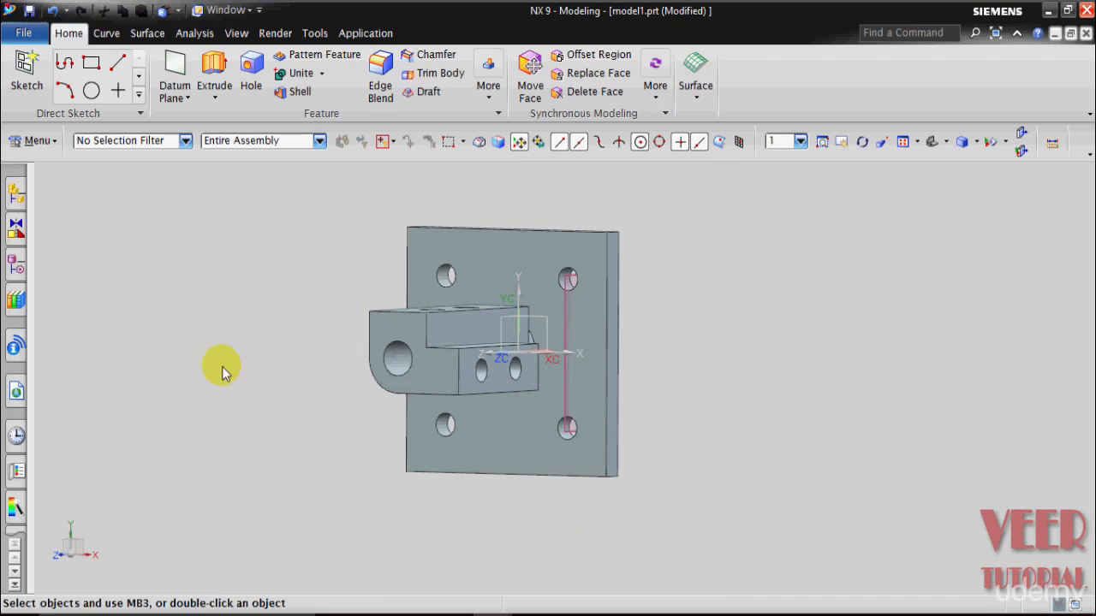
click(215, 98)
click(226, 117)
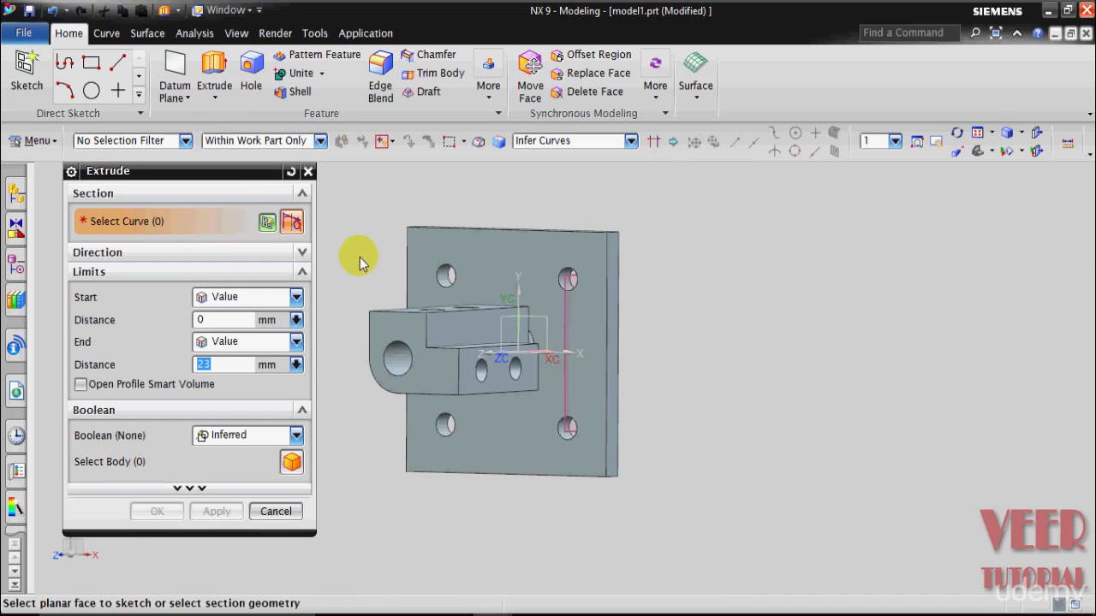
click(446, 388)
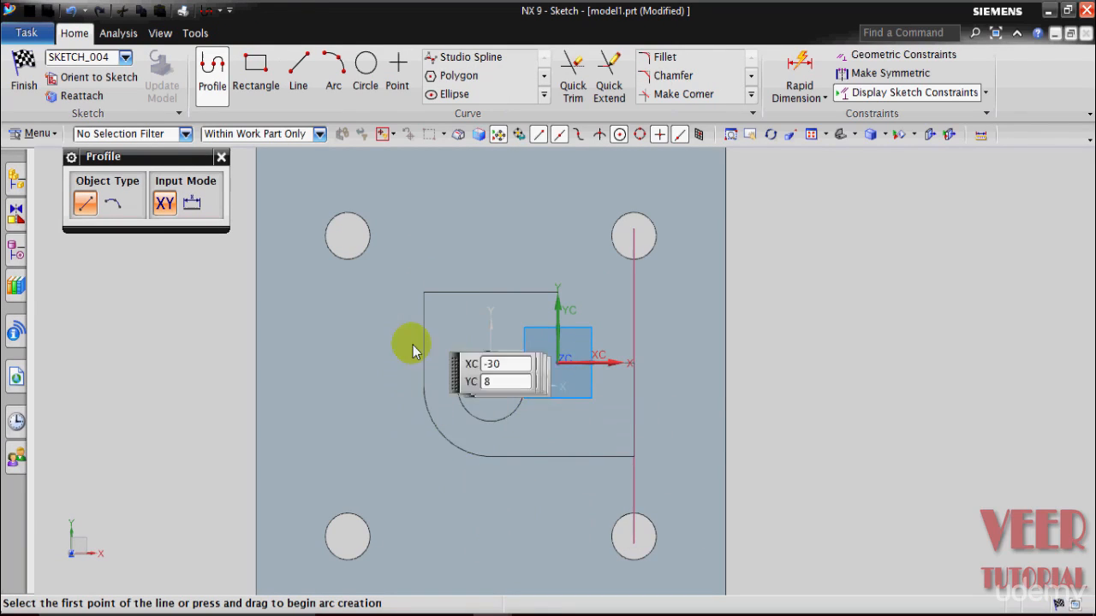
click(886, 134)
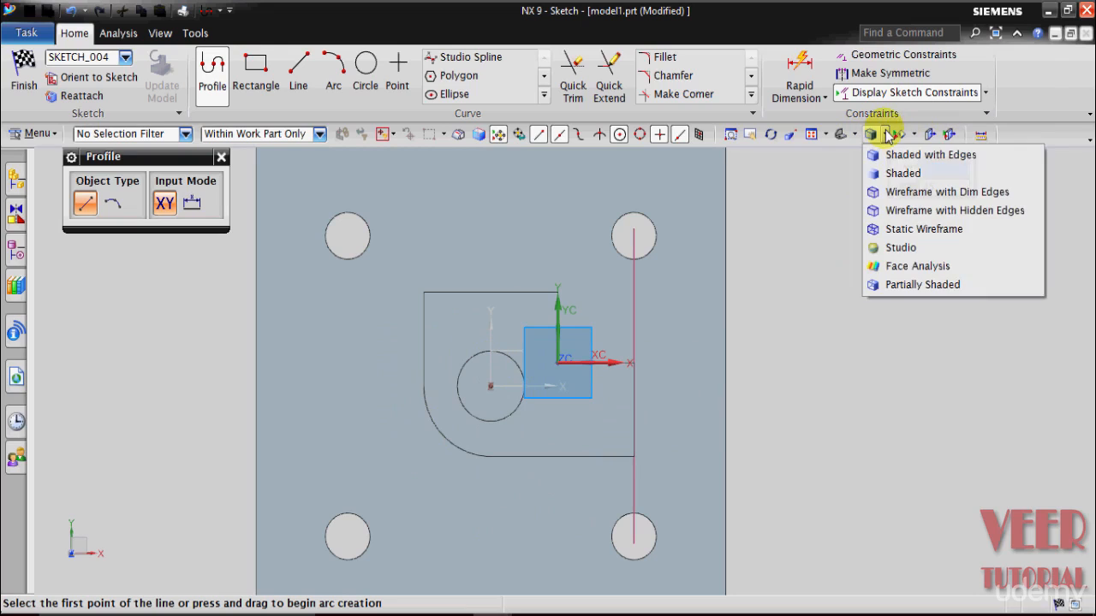
click(886, 231)
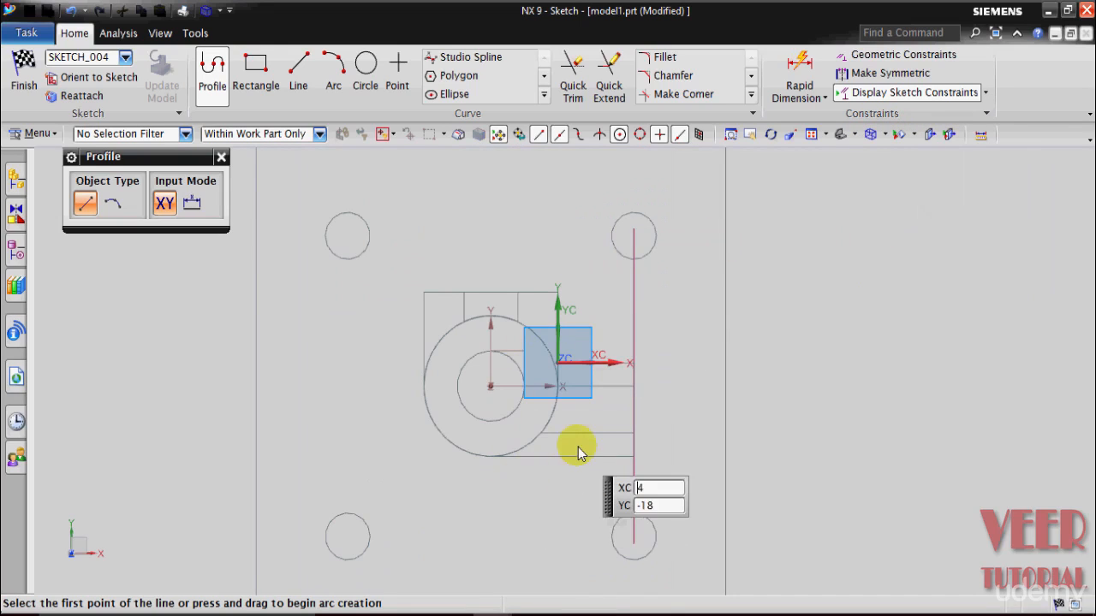
Draw a 10 by 10 mm rectangle from the junction of the arm and side block, and finish the sketch.
scroll(577, 451, up, 3)
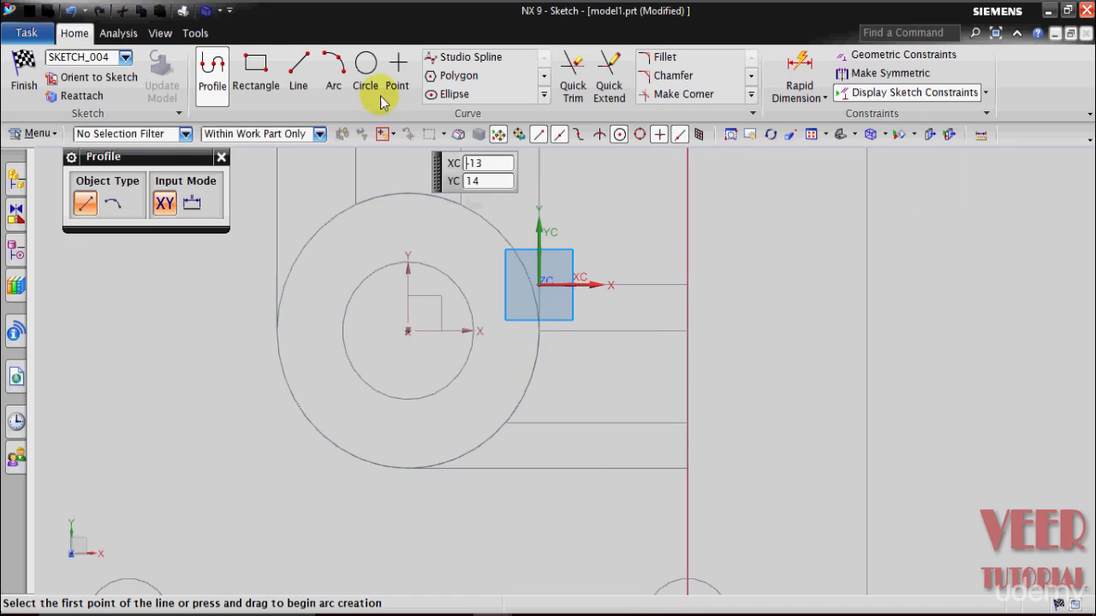
click(256, 69)
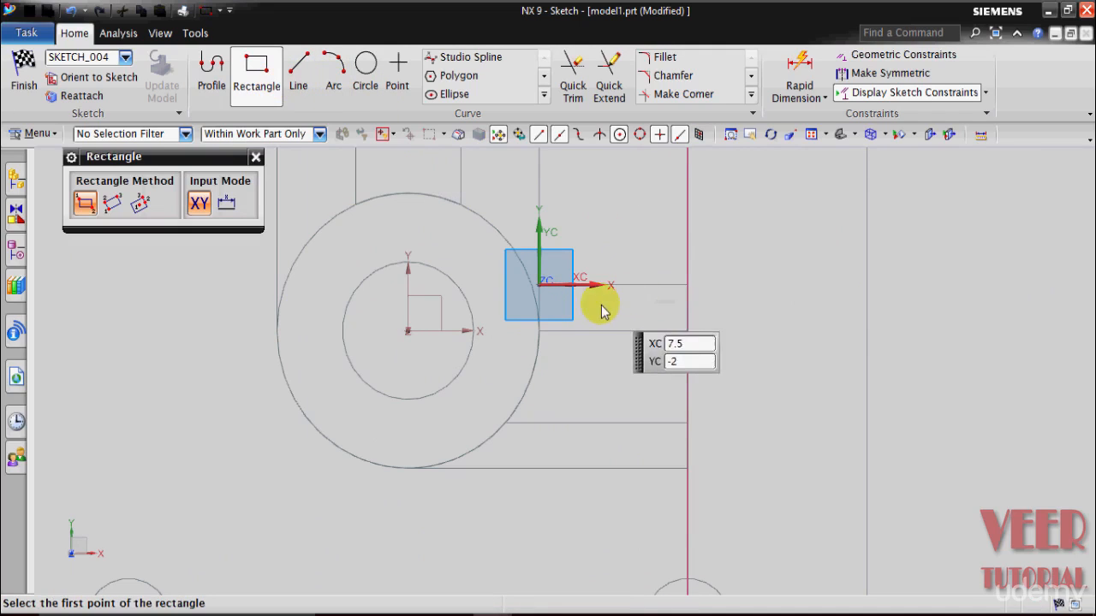
click(538, 335)
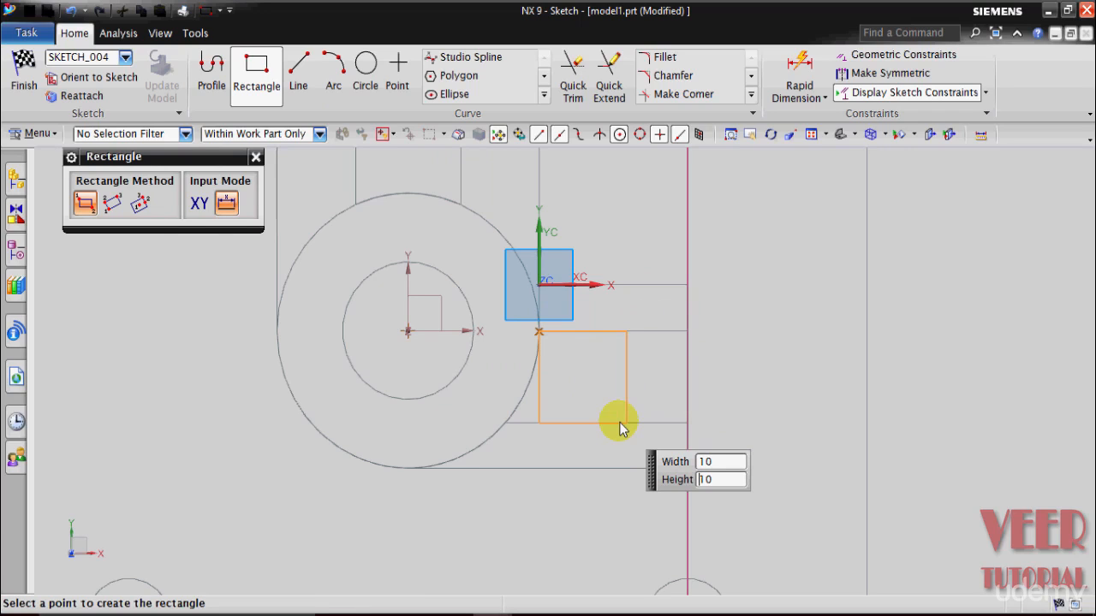
click(625, 423)
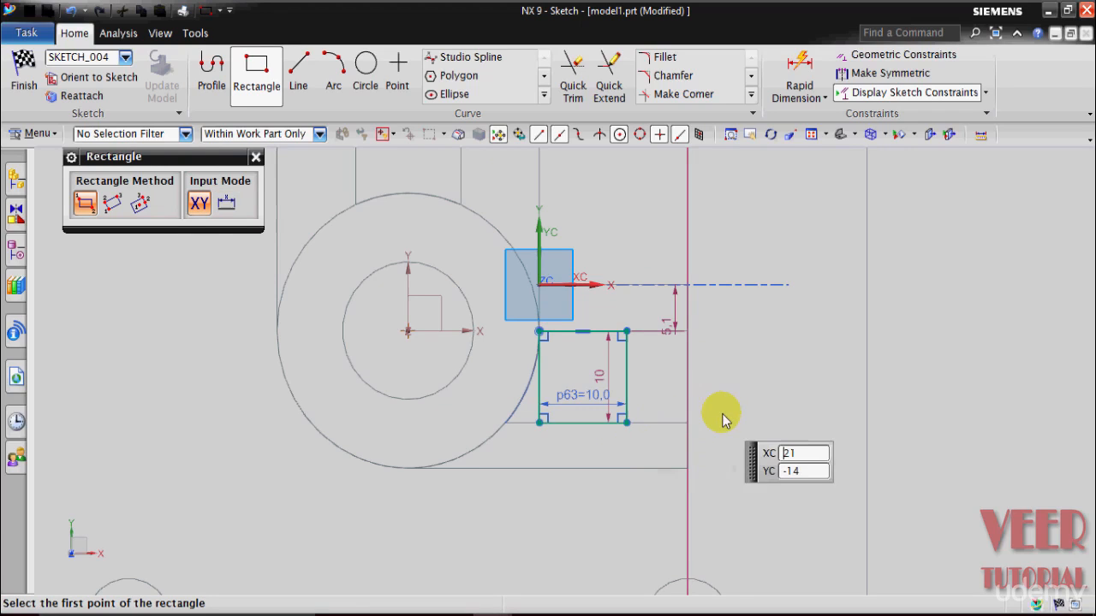
click(256, 159)
click(24, 77)
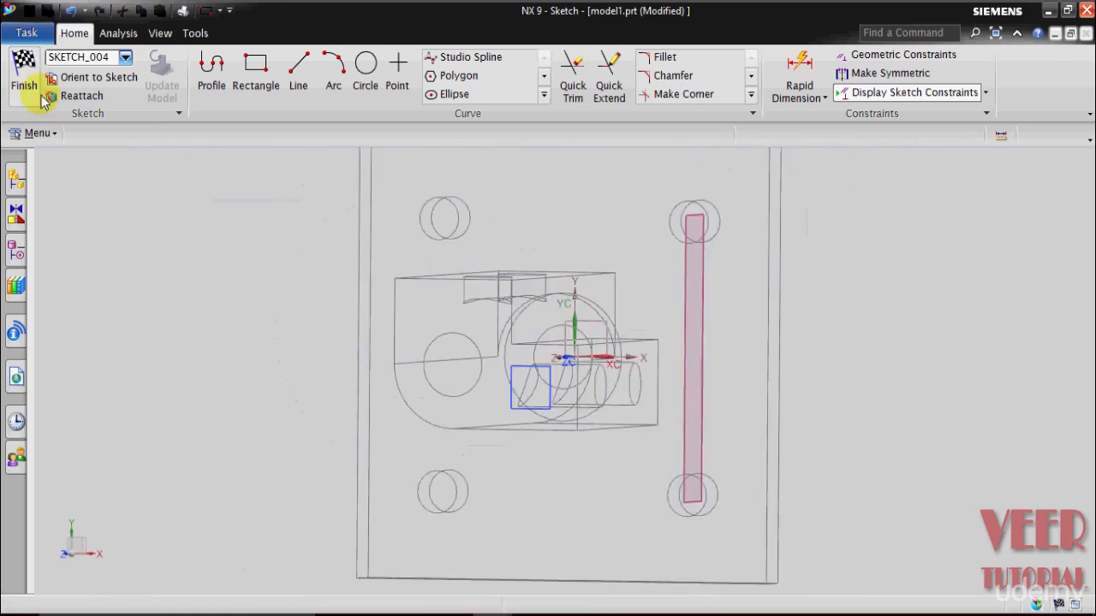
Switch the model's display back to shaded with edges while the square cut is previewed.
drag(405, 419, 559, 409)
middle_drag(900, 413, 865, 414)
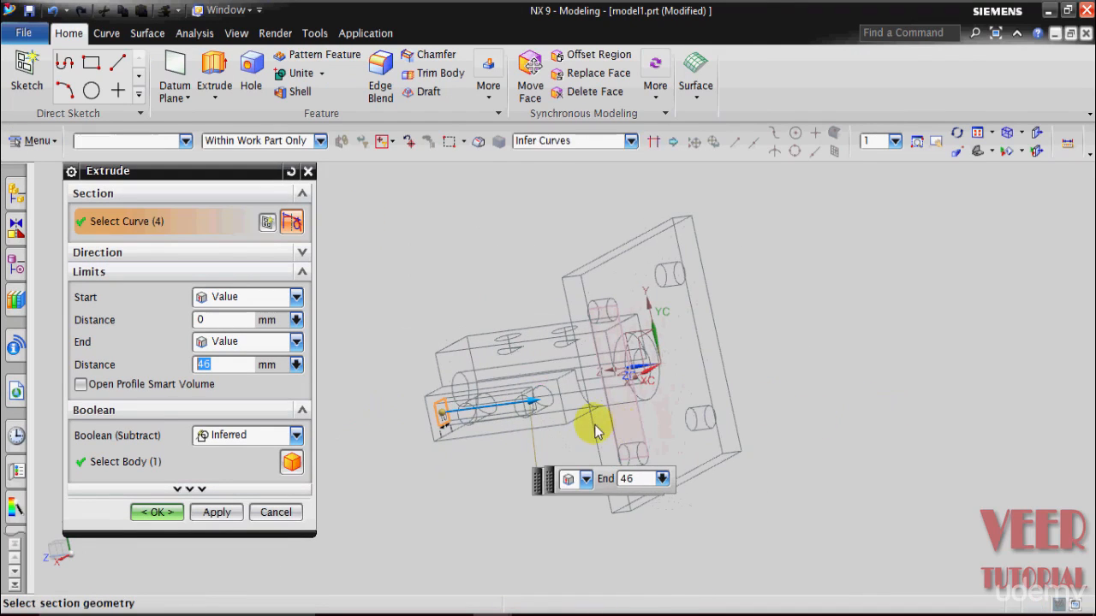
scroll(597, 416, up, 3)
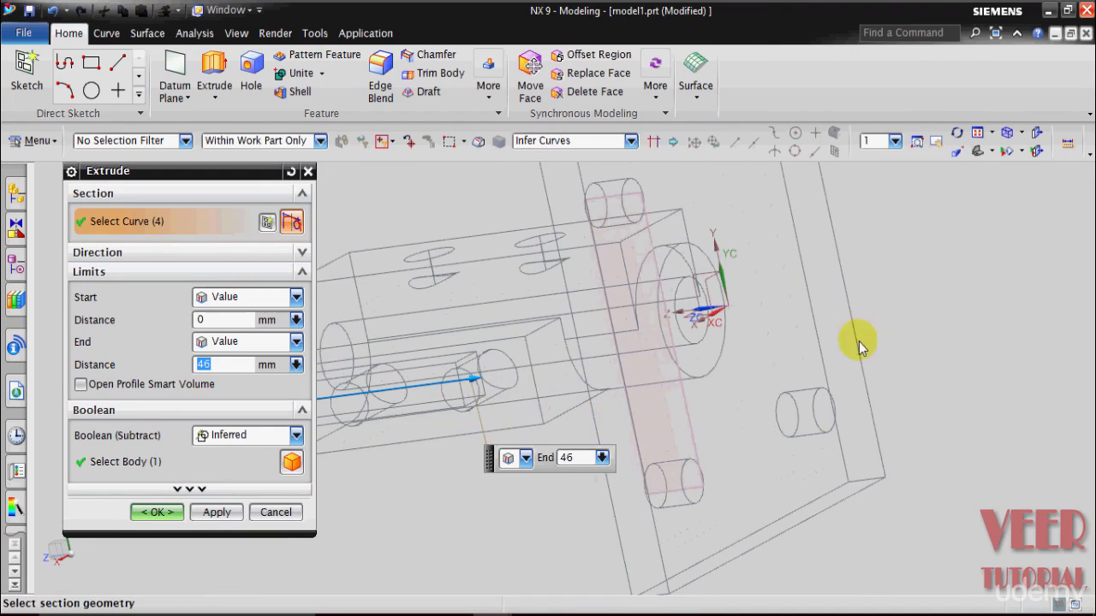
click(1021, 133)
click(993, 163)
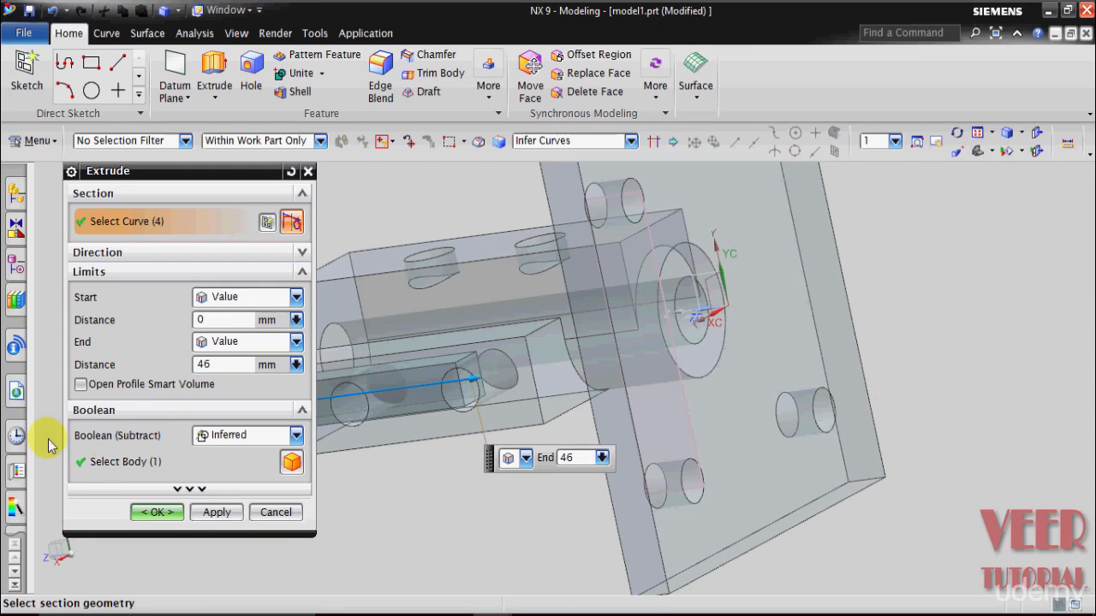
Subtract the square section through the side block, ending the extrusion at the block's rear face with Until Selected.
click(229, 349)
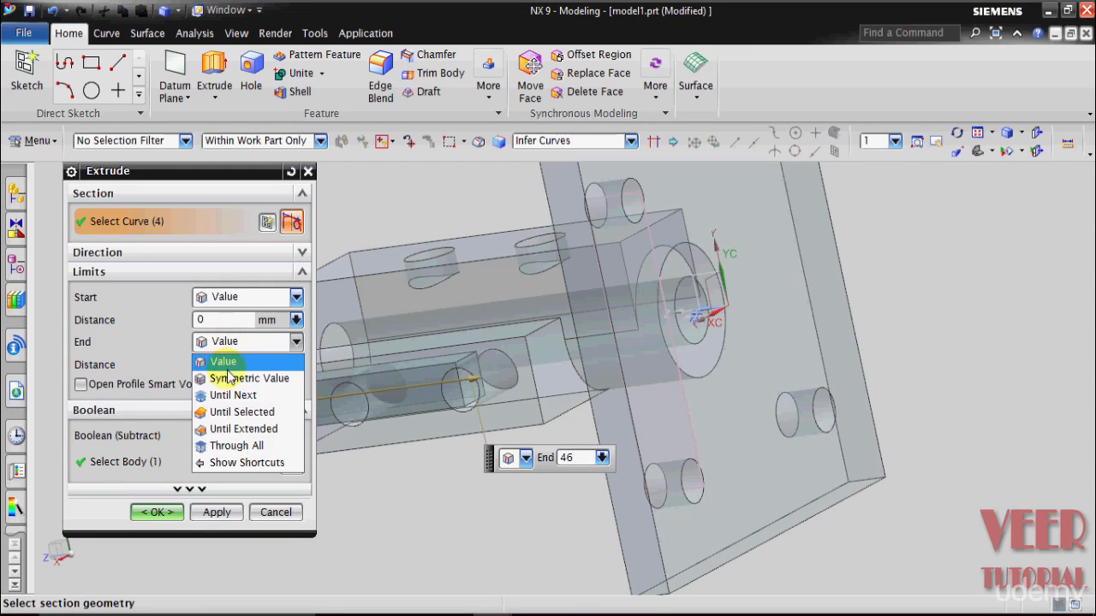
click(244, 413)
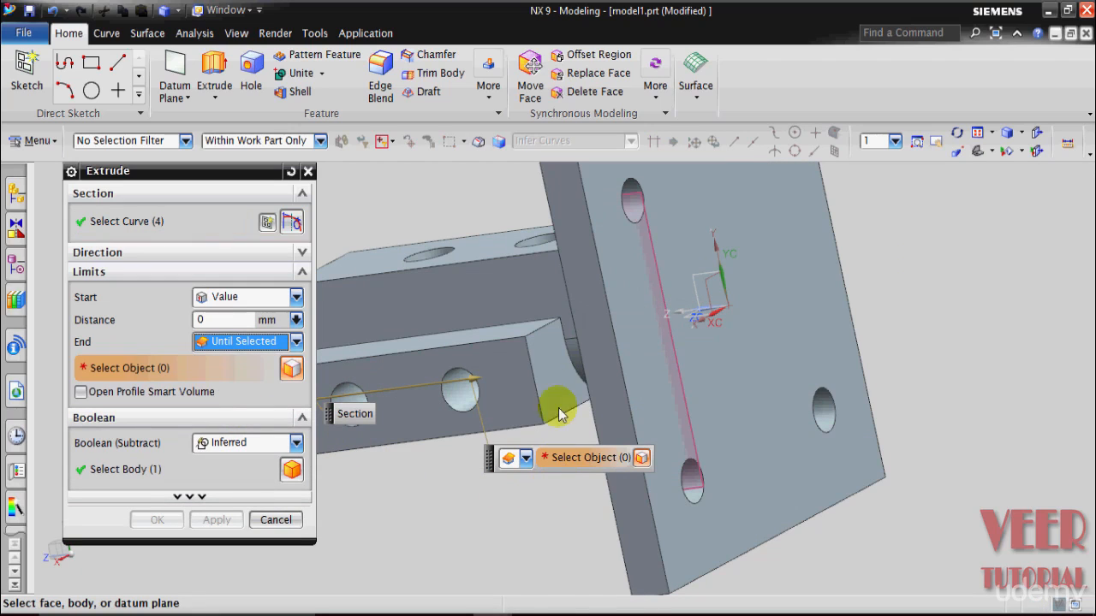
click(556, 385)
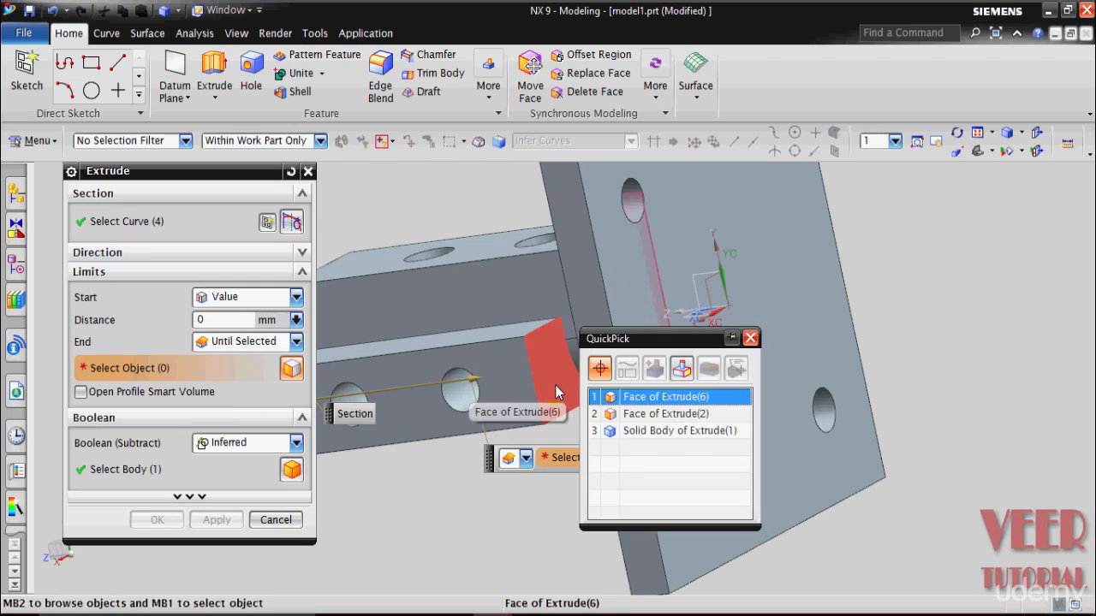
click(666, 394)
scroll(666, 394, up, 3)
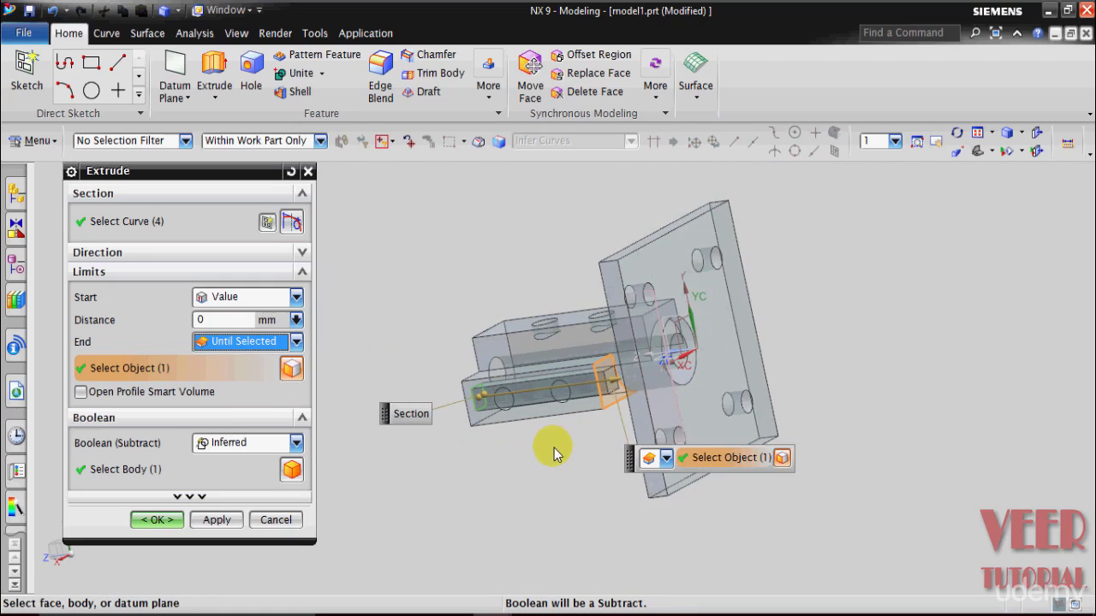
middle_drag(554, 447, 420, 471)
click(295, 442)
click(231, 494)
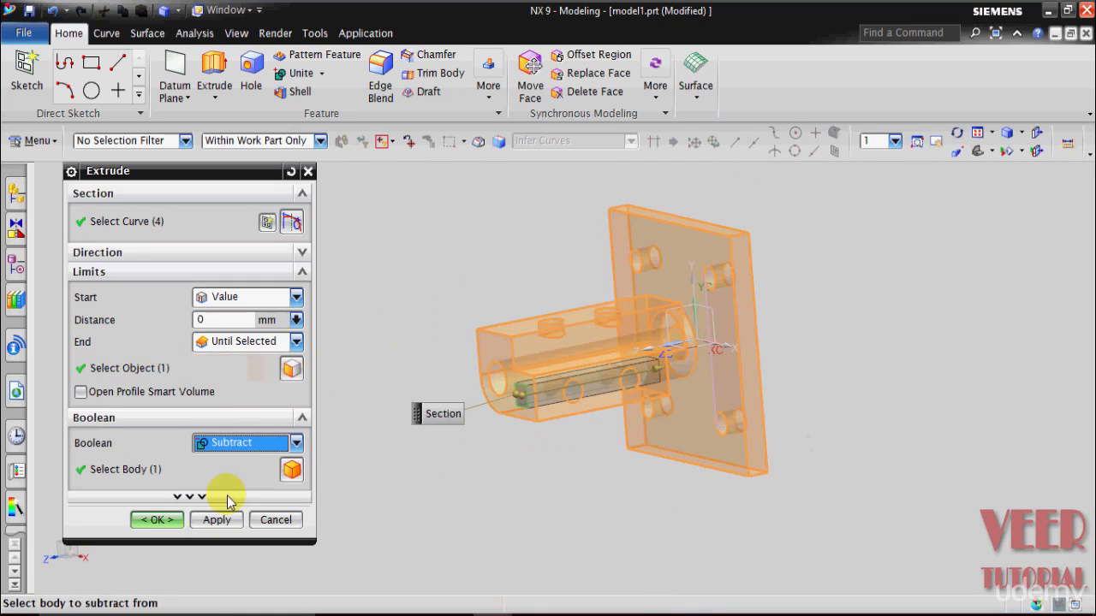
click(154, 520)
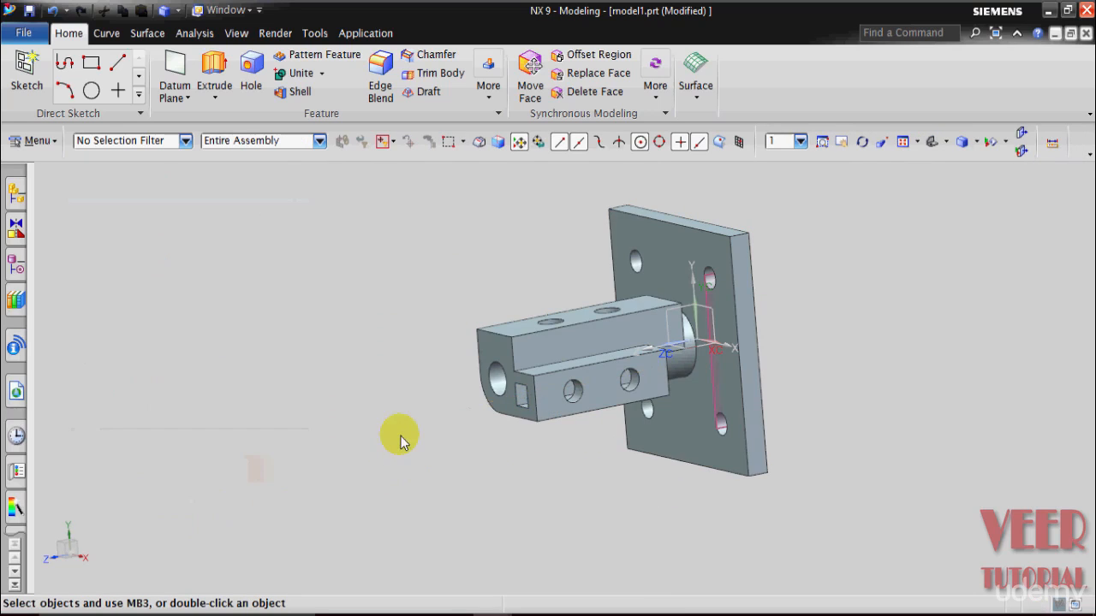
Hide the side block's datum plane, Datum Plane (5), in the model history.
mouse_move(401, 436)
middle_down()
mouse_move(400, 395)
mouse_move(440, 395)
mouse_move(399, 404)
mouse_move(394, 428)
middle_up()
click(16, 268)
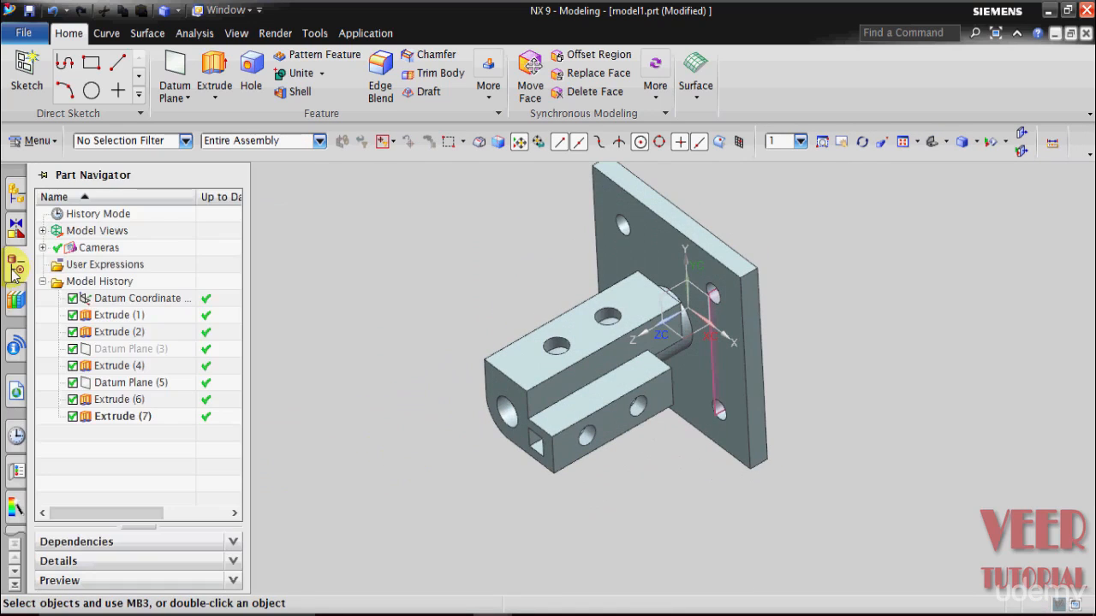
click(137, 387)
right_click(136, 387)
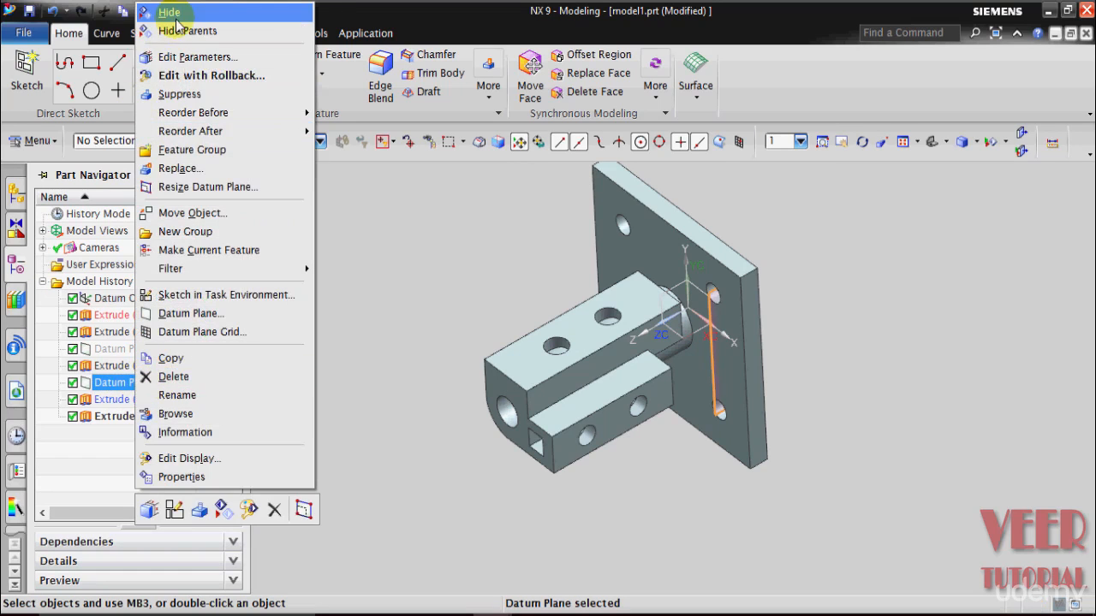
key(Escape)
middle_drag(367, 286, 391, 357)
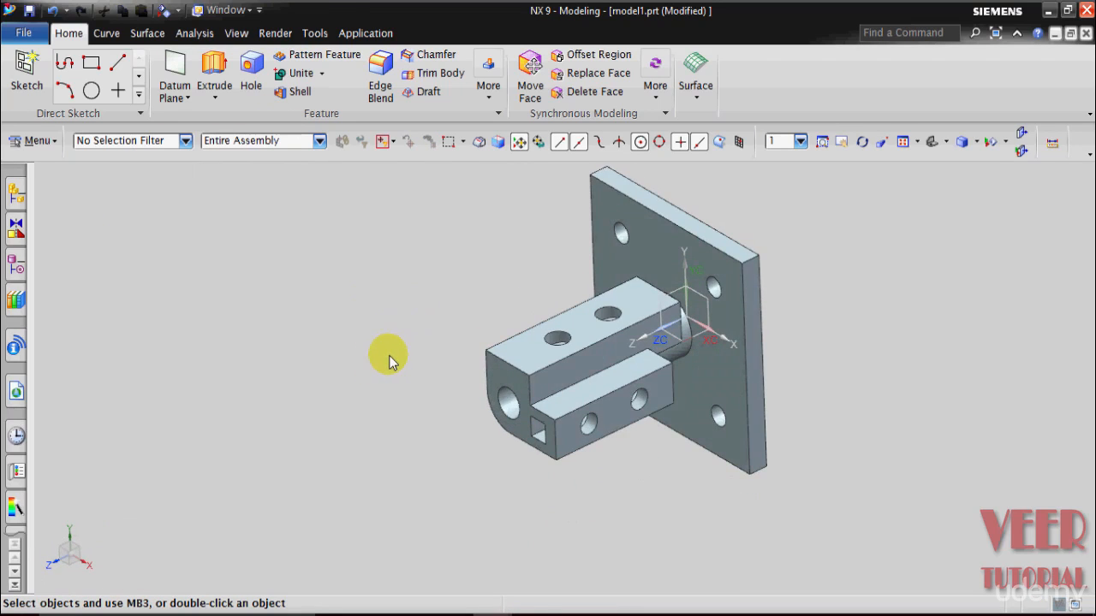
Round the four corner edges of the base plate with a 20 mm radius edge blend.
click(379, 88)
scroll(479, 231, up, 2)
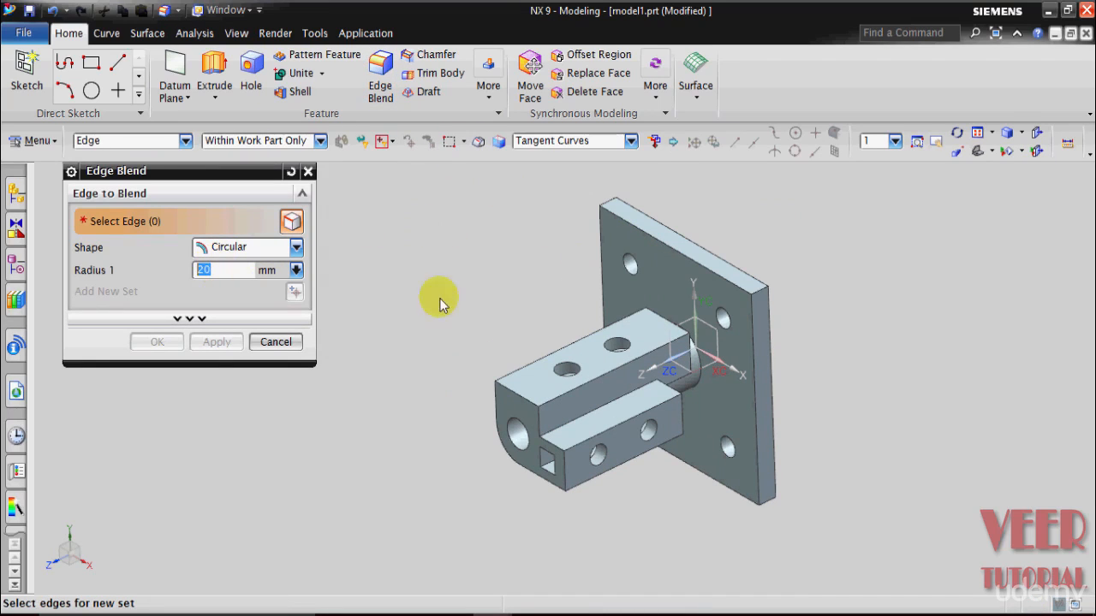
click(767, 291)
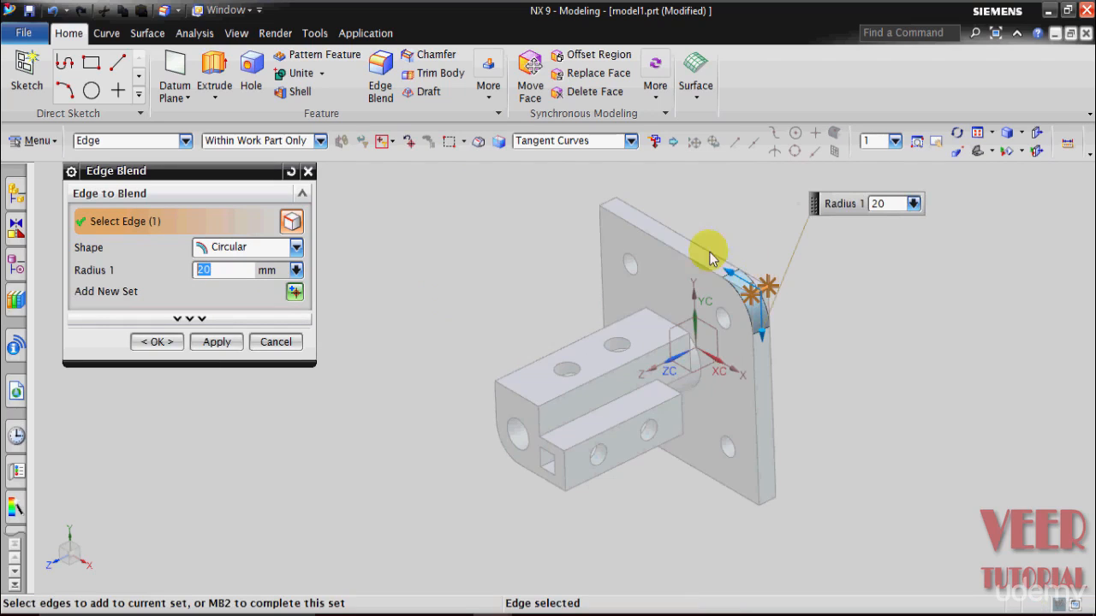
scroll(610, 207, up, 2)
click(577, 206)
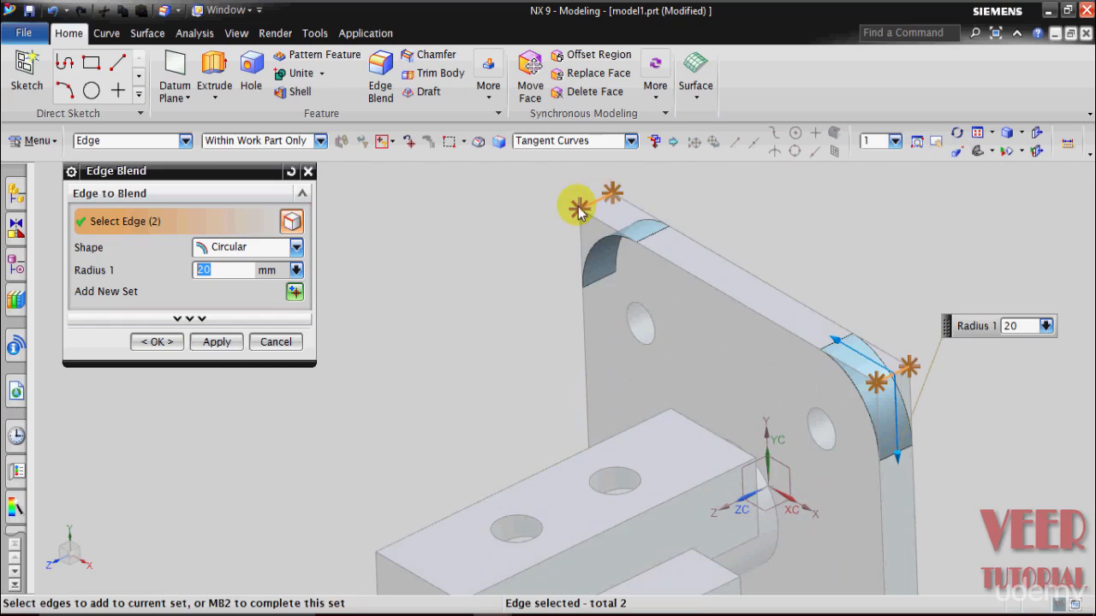
scroll(501, 325, down, 2)
scroll(676, 435, up, 2)
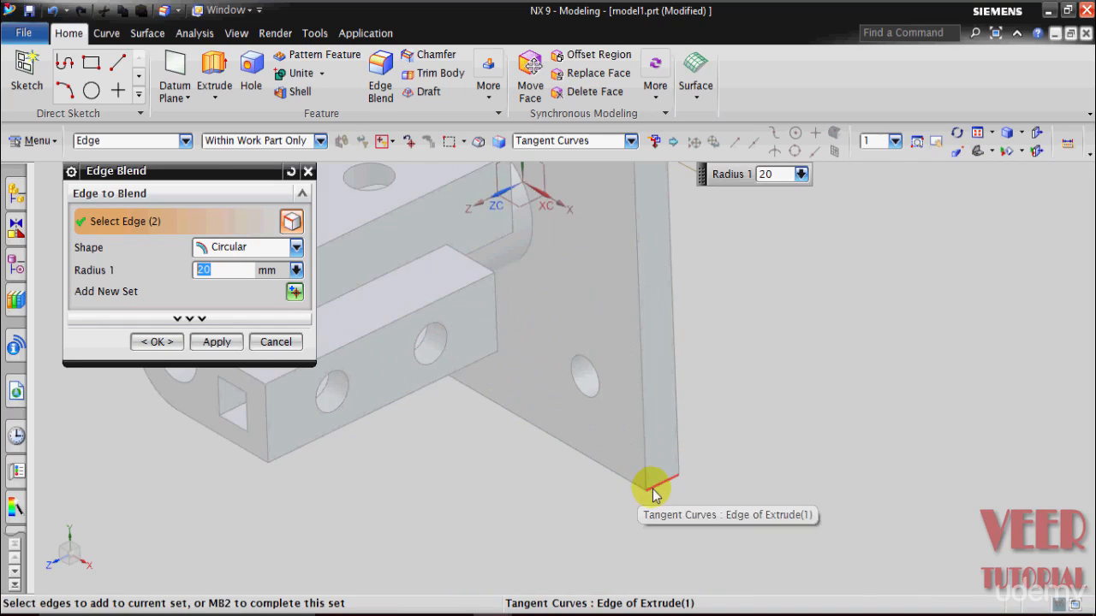
click(656, 491)
middle_drag(759, 473, 818, 395)
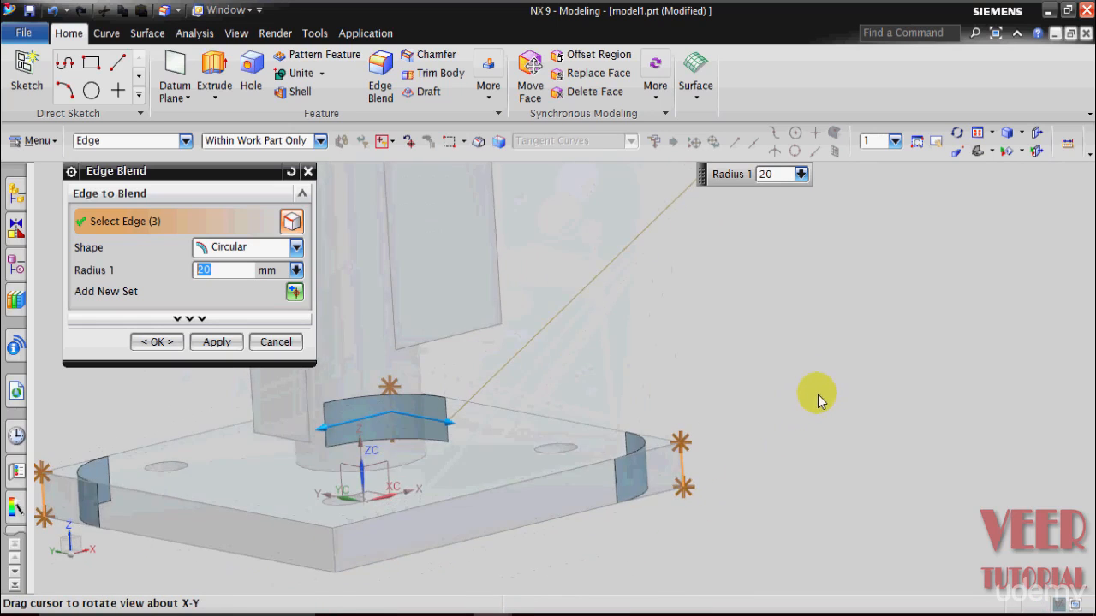
scroll(818, 395, down, 2)
click(508, 501)
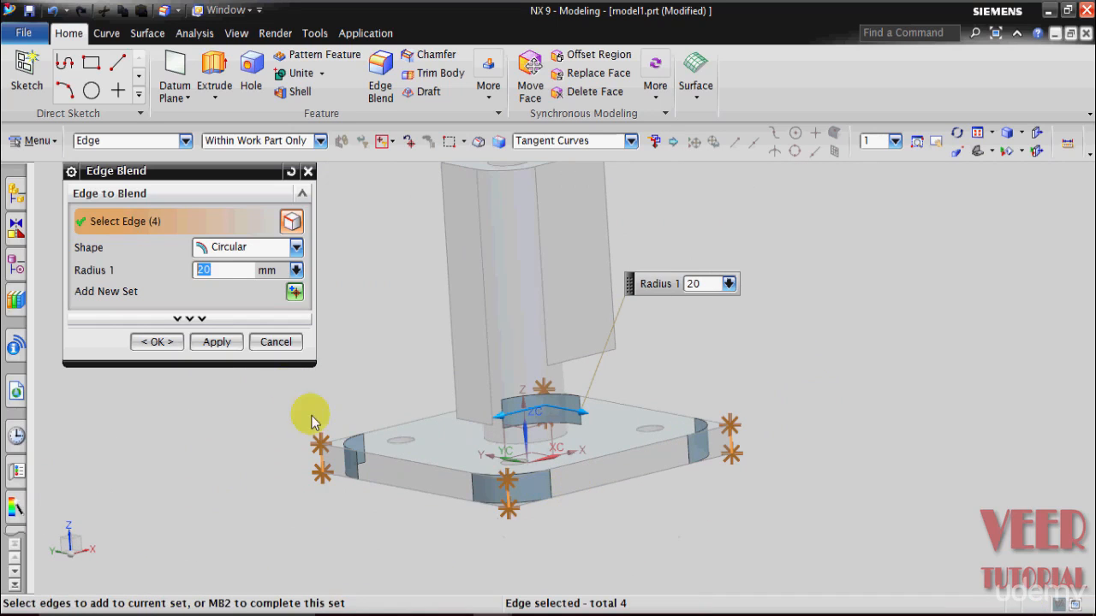
click(217, 341)
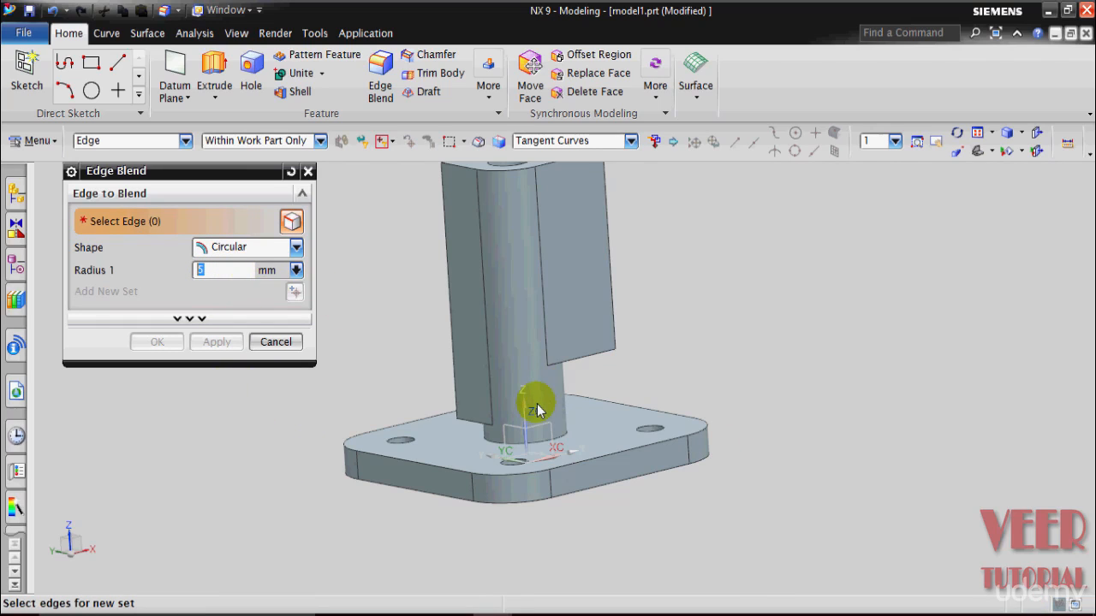
Blend the circular edge where the cylindrical shaft meets the base plate with a 5 mm radius.
scroll(577, 445, up, 2)
click(574, 457)
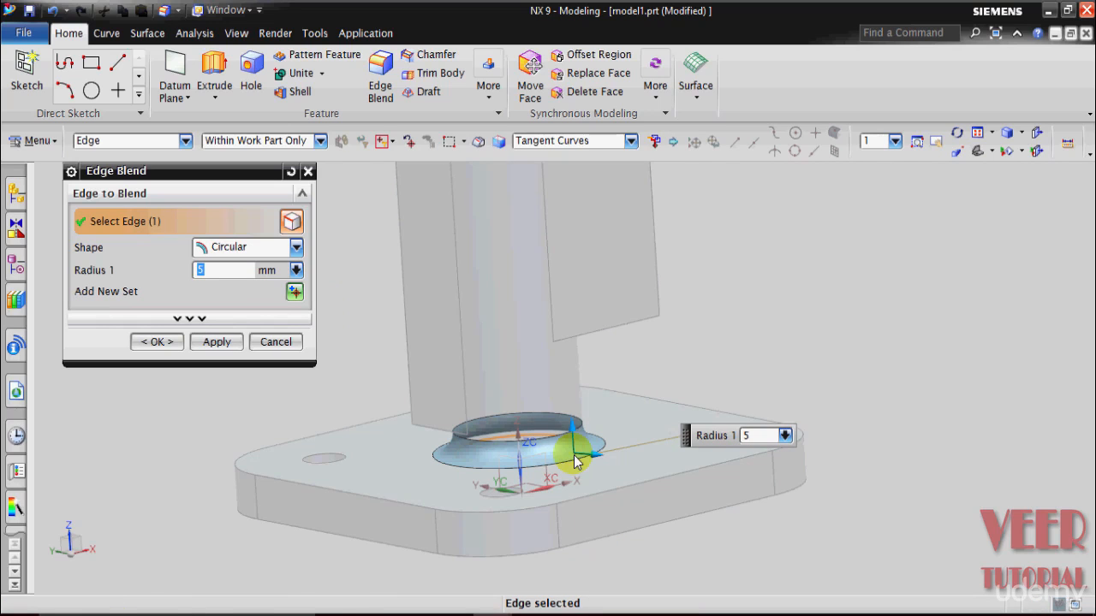
click(145, 343)
scroll(604, 453, down, 3)
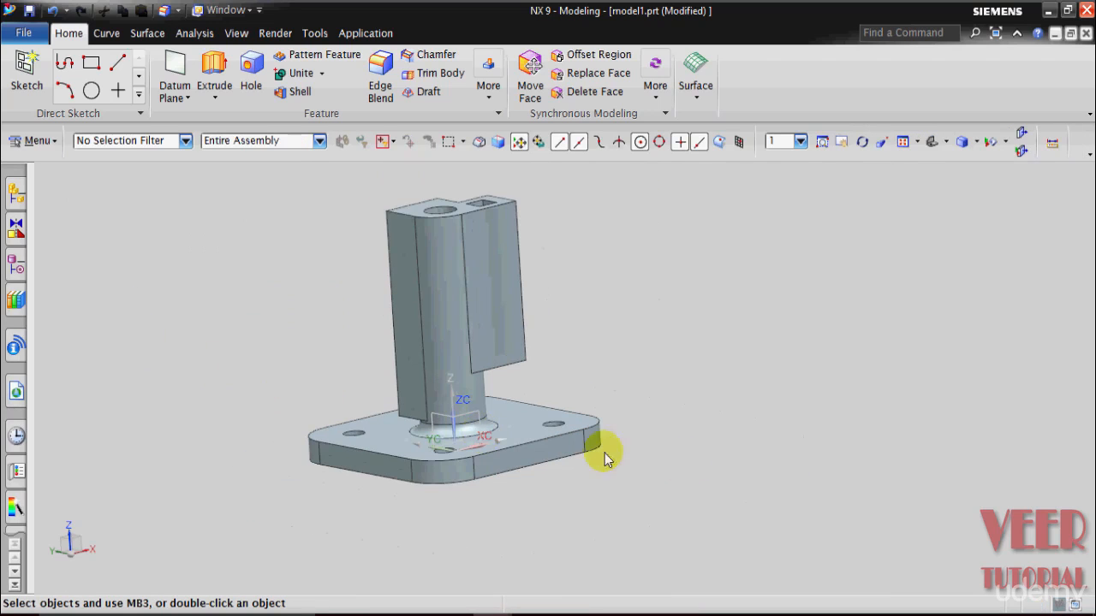
middle_drag(702, 350, 703, 457)
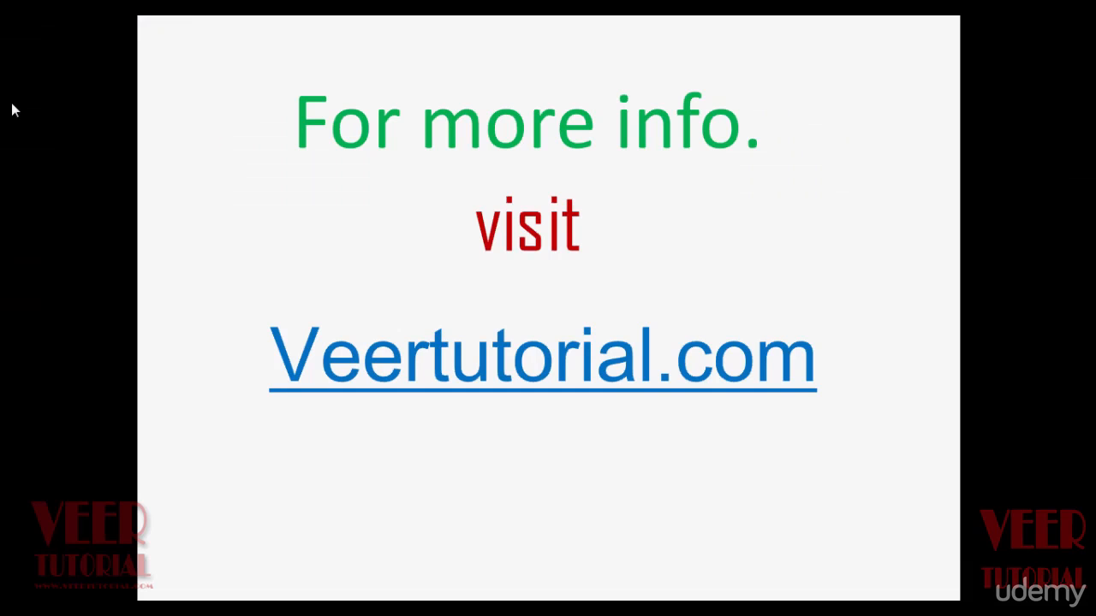